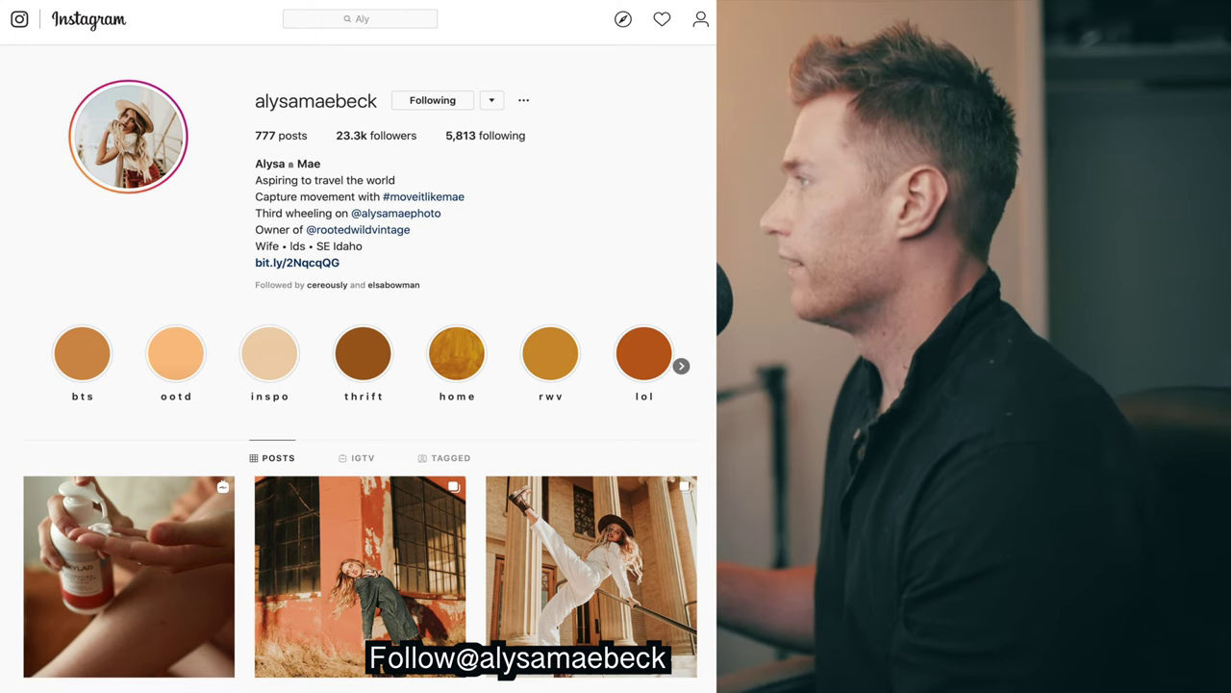
# Examine the colour style of the Instagram profile's feed, viewing the post of the woman walking in jeans before sunlit trees
pyautogui.scroll(-3, 360, 385)
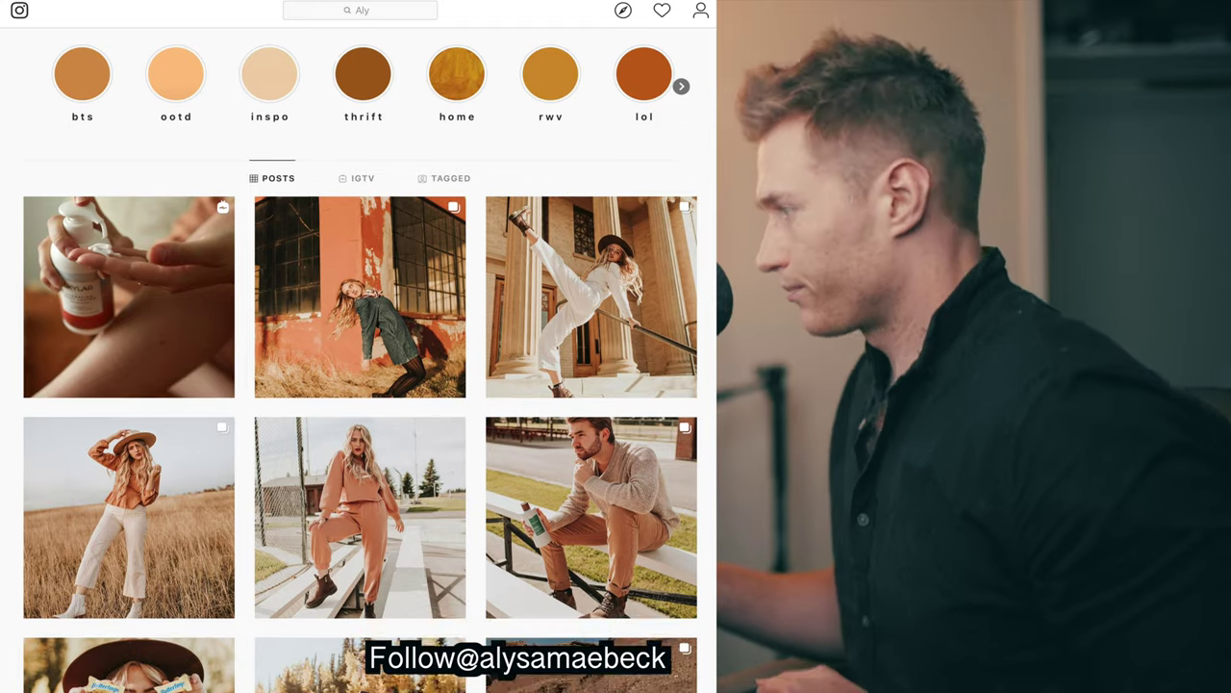
pyautogui.scroll(-4, 360, 384)
pyautogui.scroll(1, 360, 385)
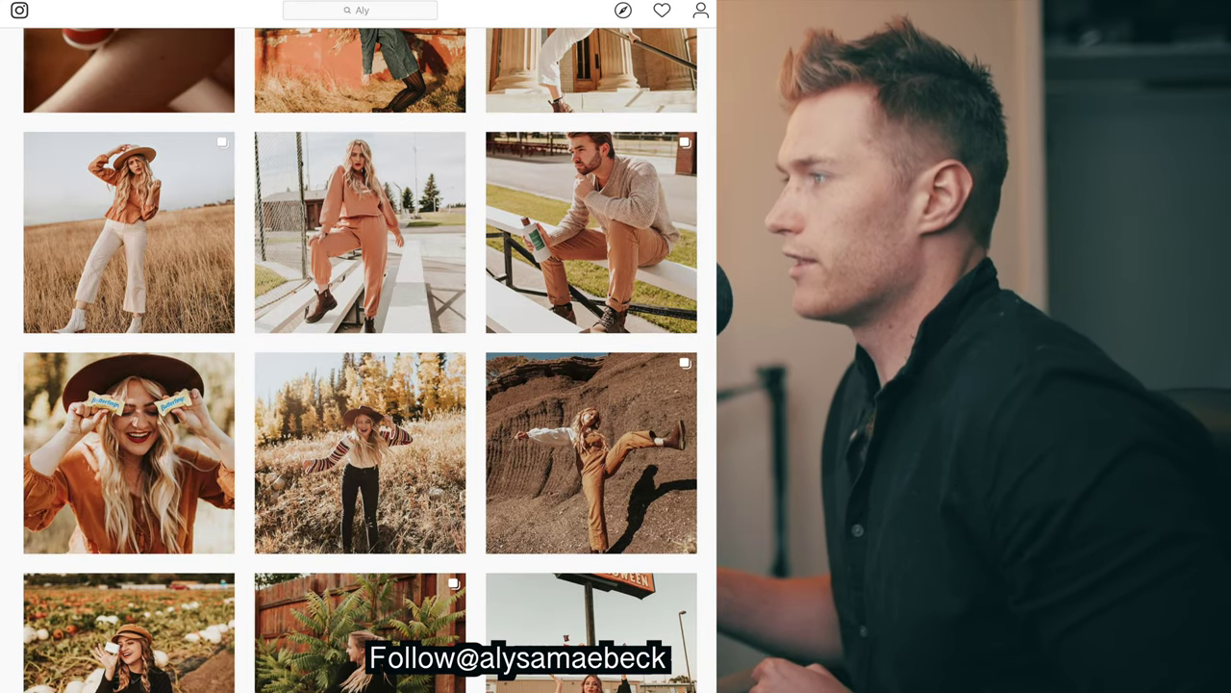
pyautogui.click(133, 307)
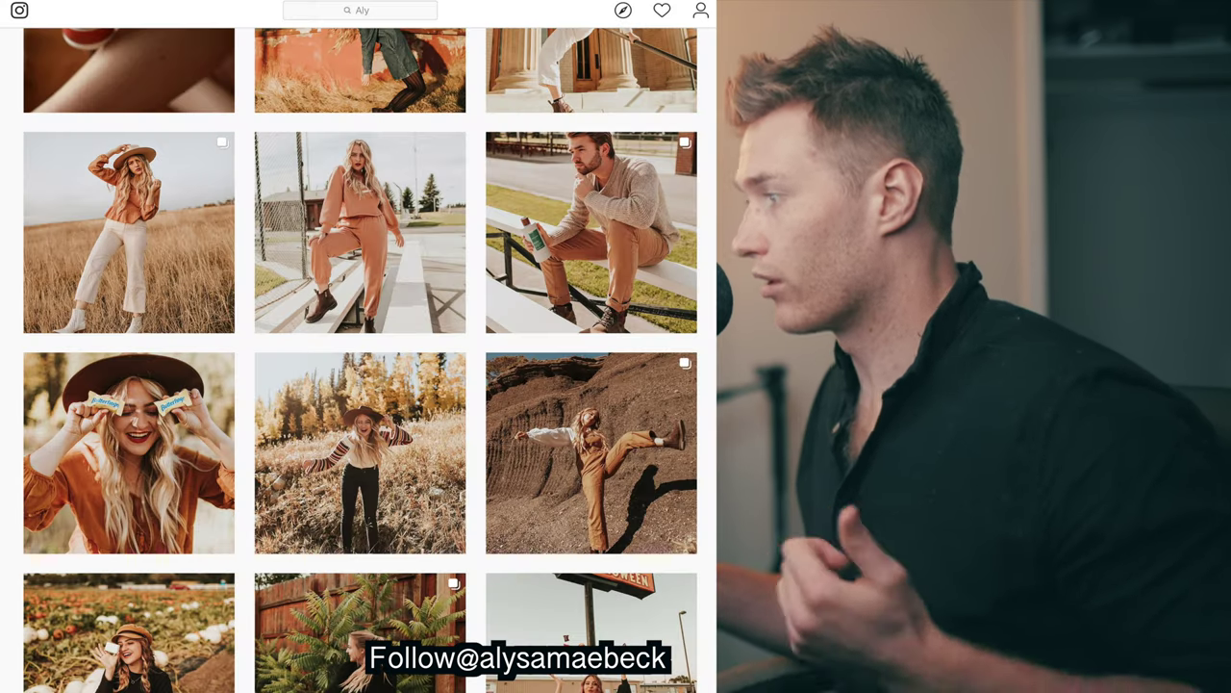
pyautogui.scroll(-5, 360, 359)
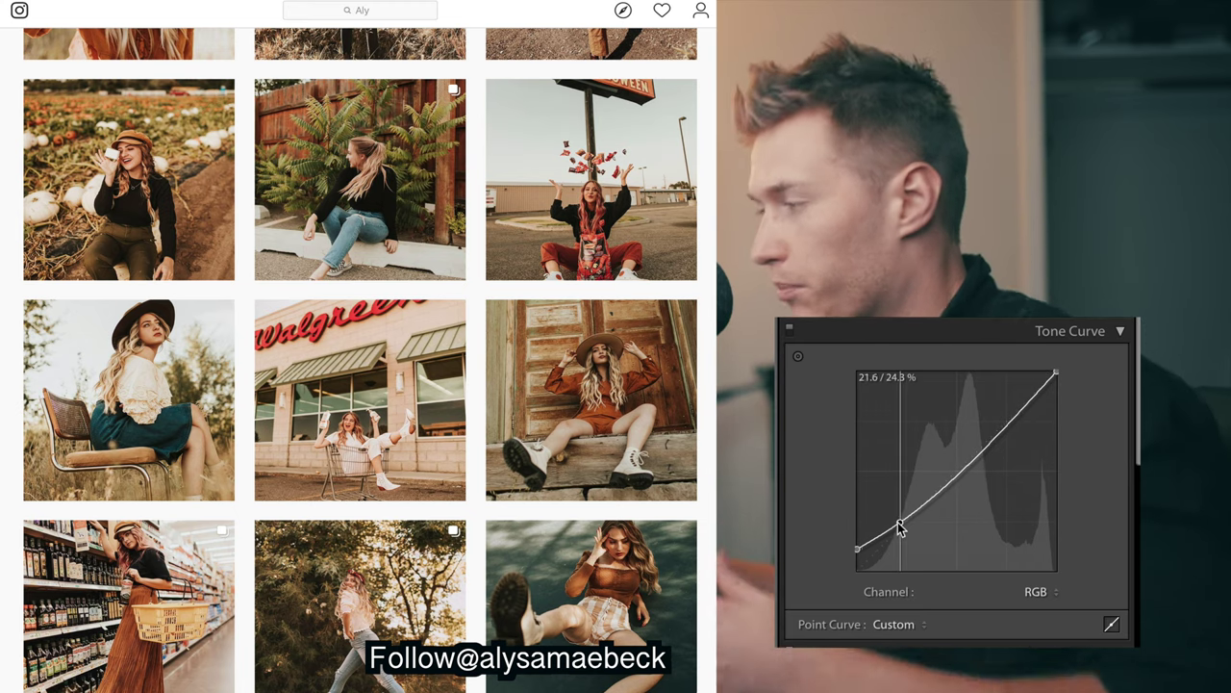
pyautogui.scroll(-4, 360, 359)
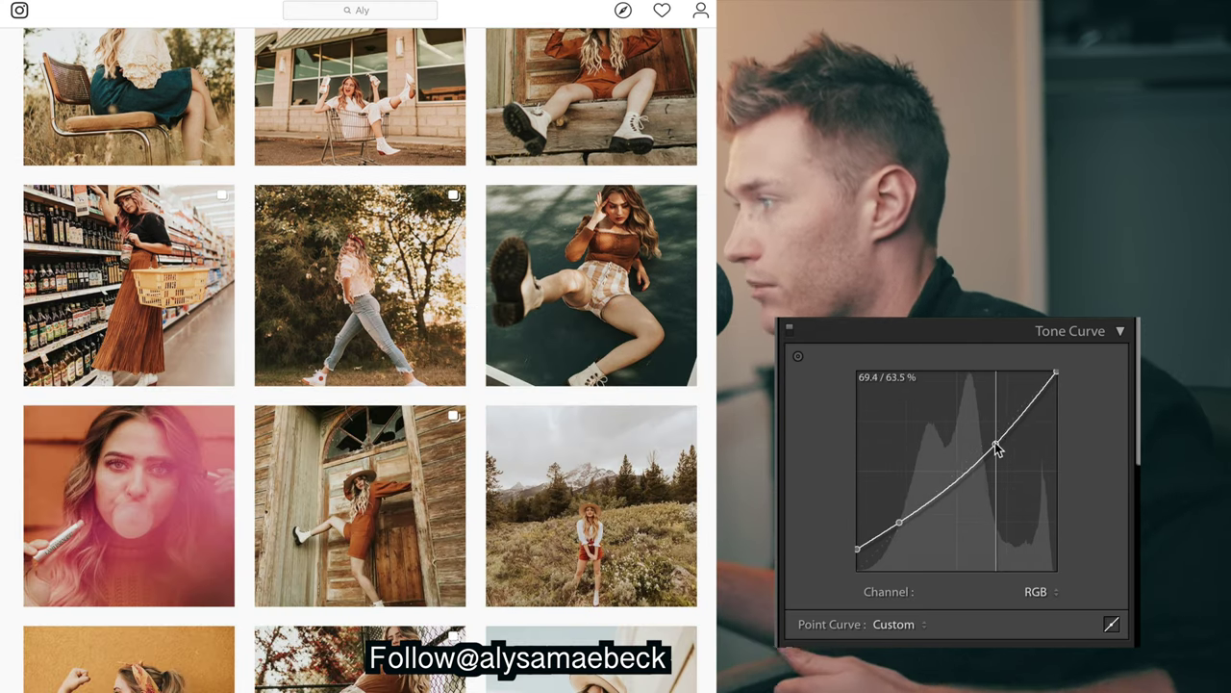
pyautogui.click(452, 354)
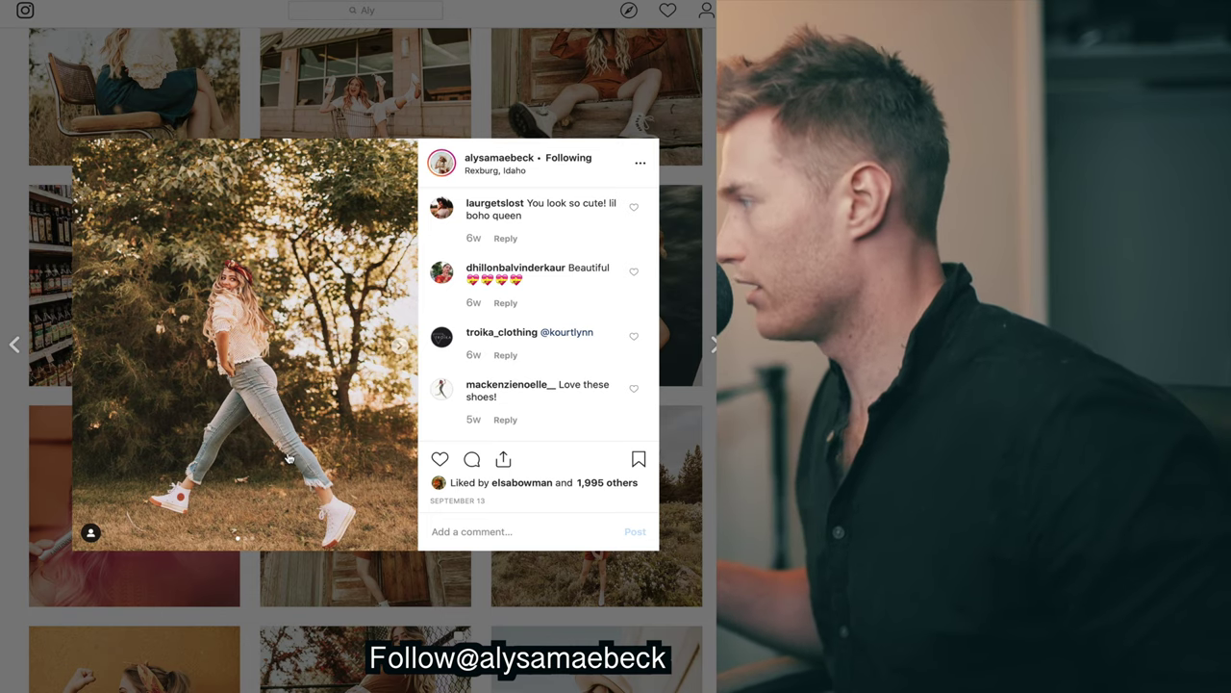
pyautogui.press('Escape')
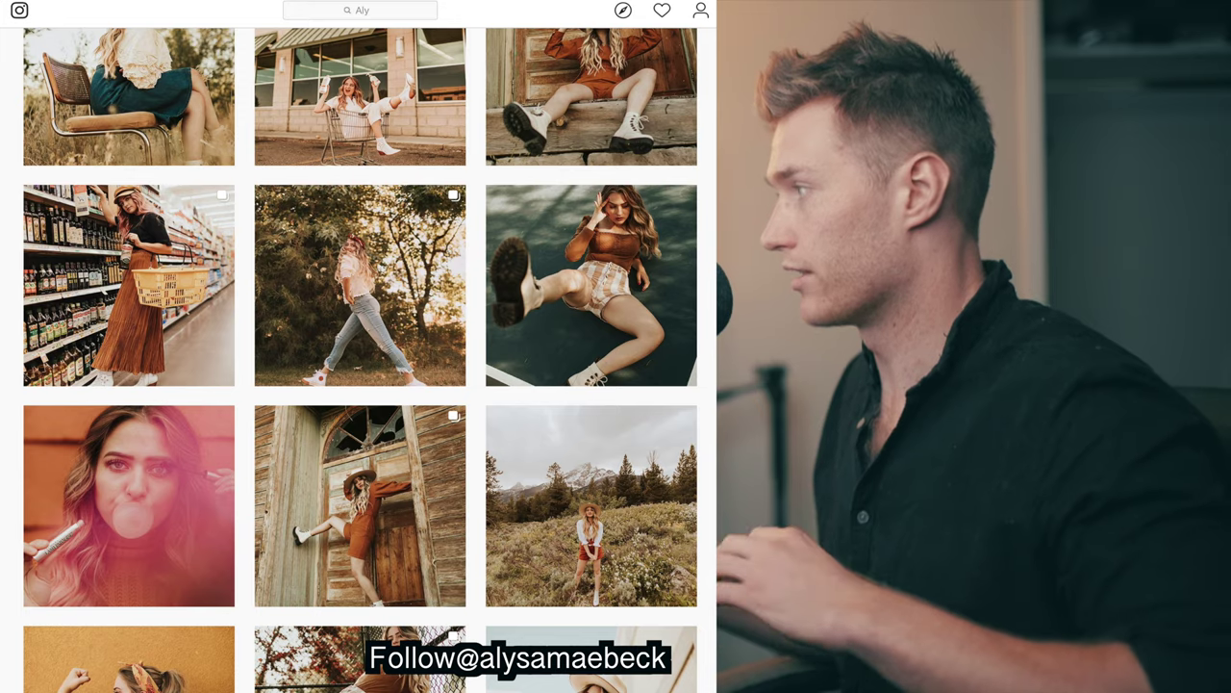
# Examine older posts in the feed, viewing the photo of the woman carrying a basket in a golden field
pyautogui.scroll(-3, 361, 359)
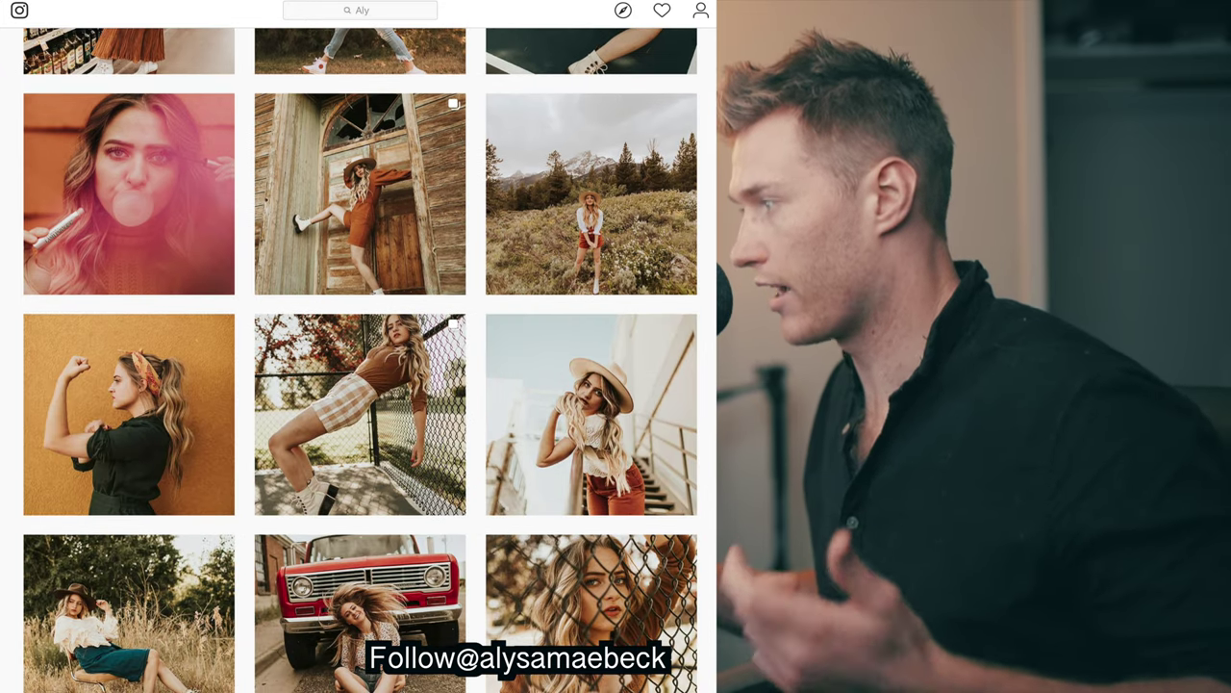
pyautogui.scroll(-5, 361, 360)
pyautogui.scroll(-5, 360, 360)
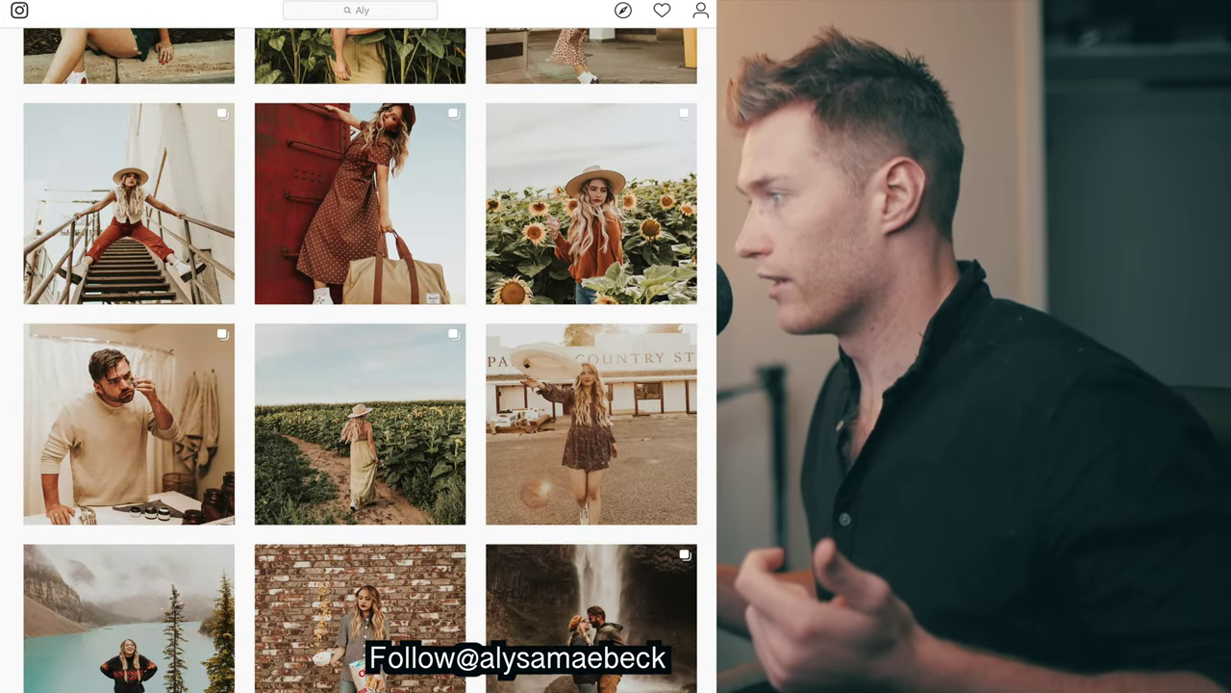
pyautogui.scroll(-3, 361, 360)
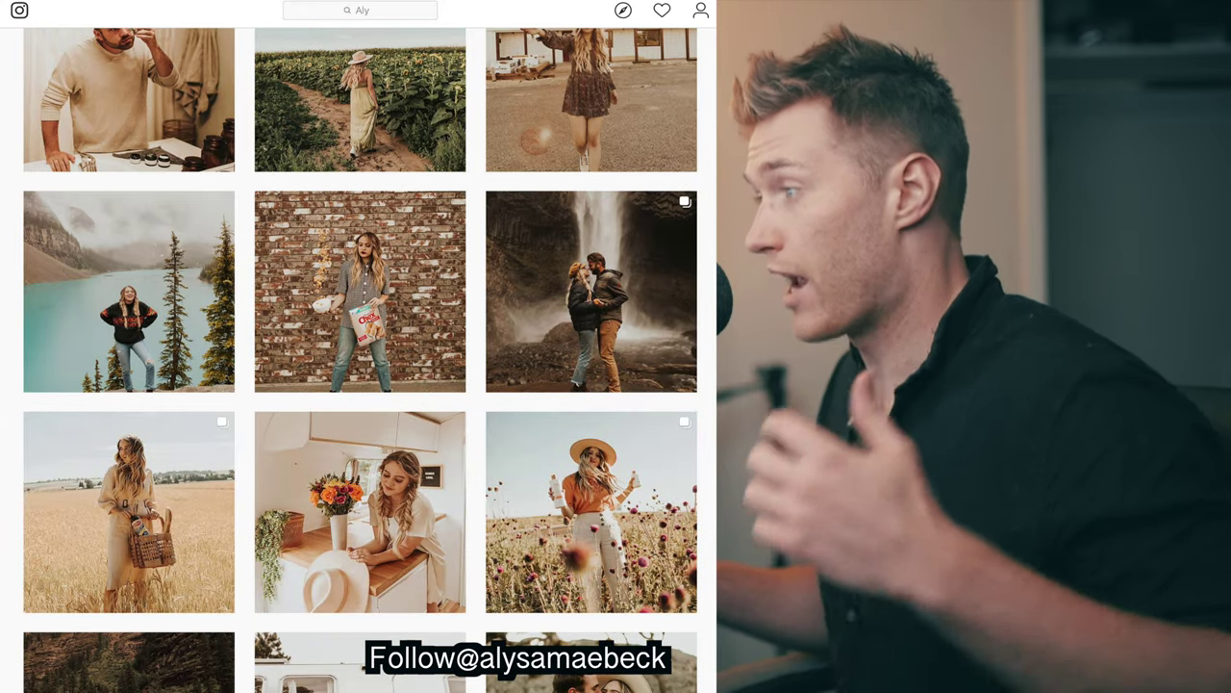
pyautogui.scroll(-1, 361, 360)
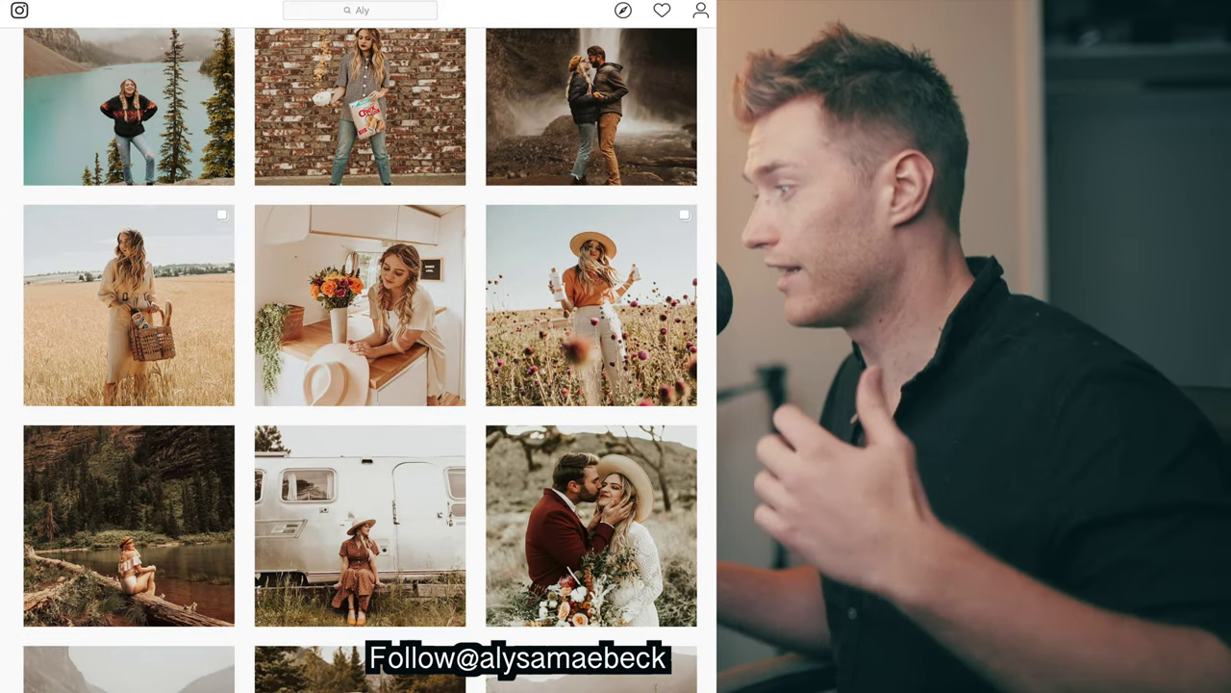
pyautogui.click(195, 269)
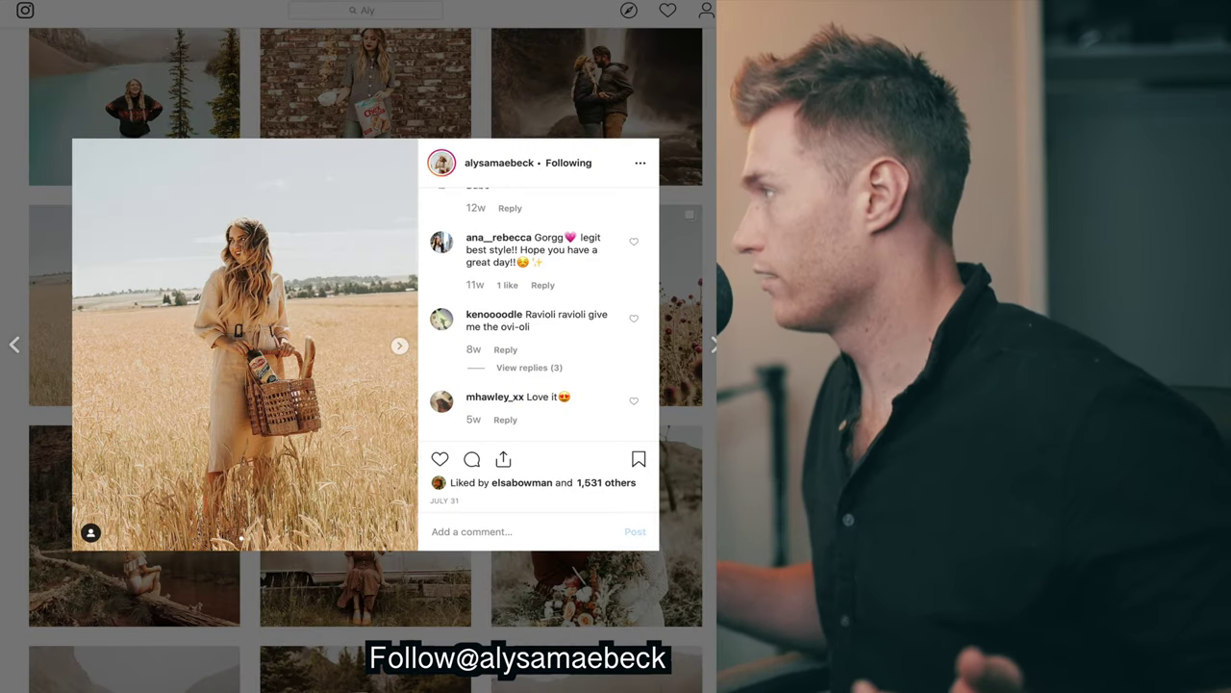
pyautogui.press('Escape')
# Browse the older posts to the red poppy field and open the photo of the seated woman in a hat
pyautogui.scroll(-5, 606, 459)
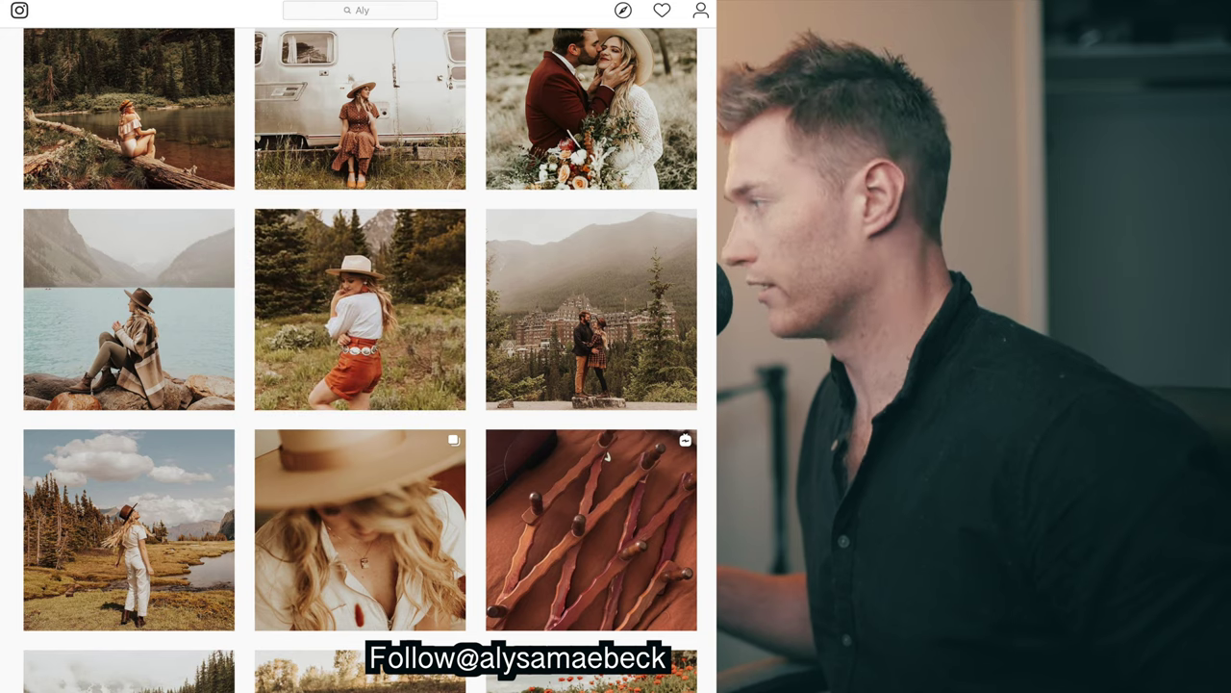
pyautogui.scroll(-8, 606, 459)
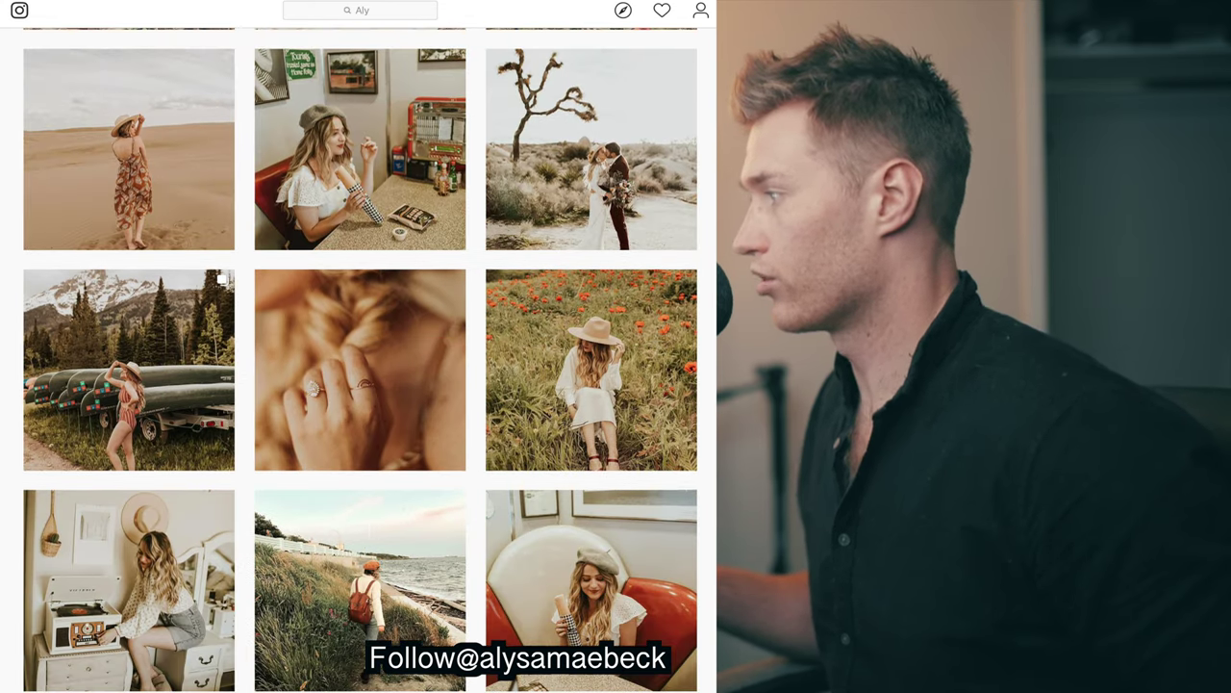
pyautogui.click(591, 371)
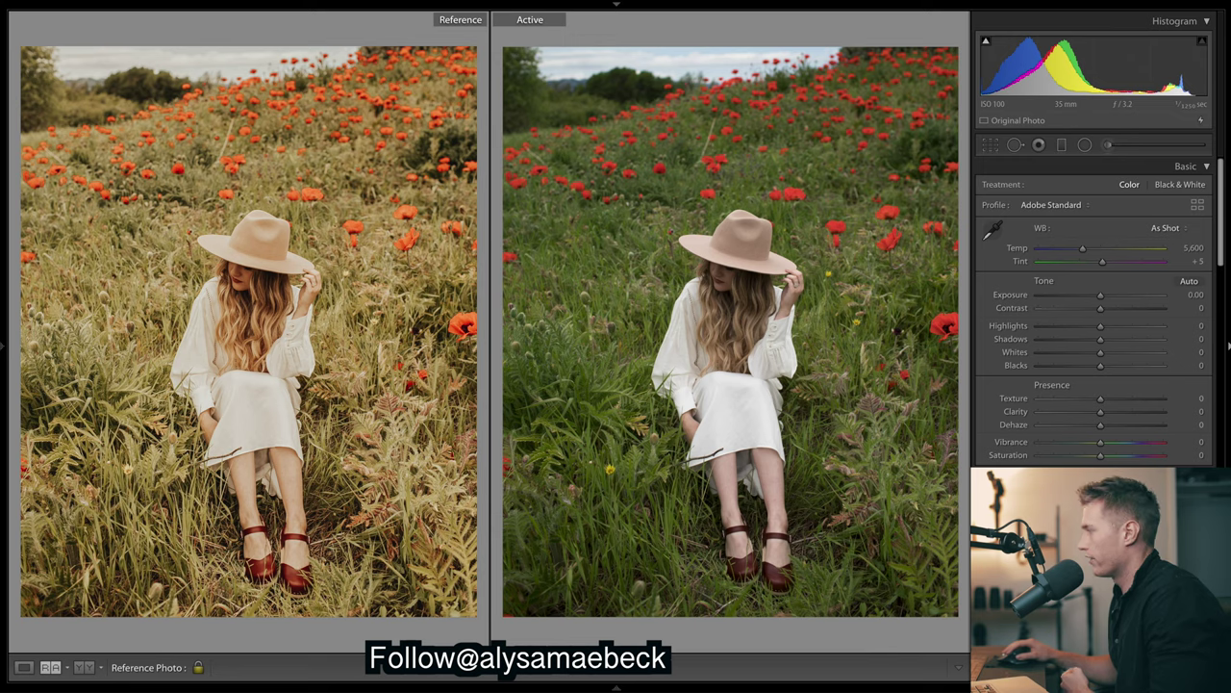
# In Lightroom, set the active photo's white balance temperature to 8,130 and enable lens profile corrections
pyautogui.moveTo(1083, 249); pyautogui.dragTo(1113, 251)
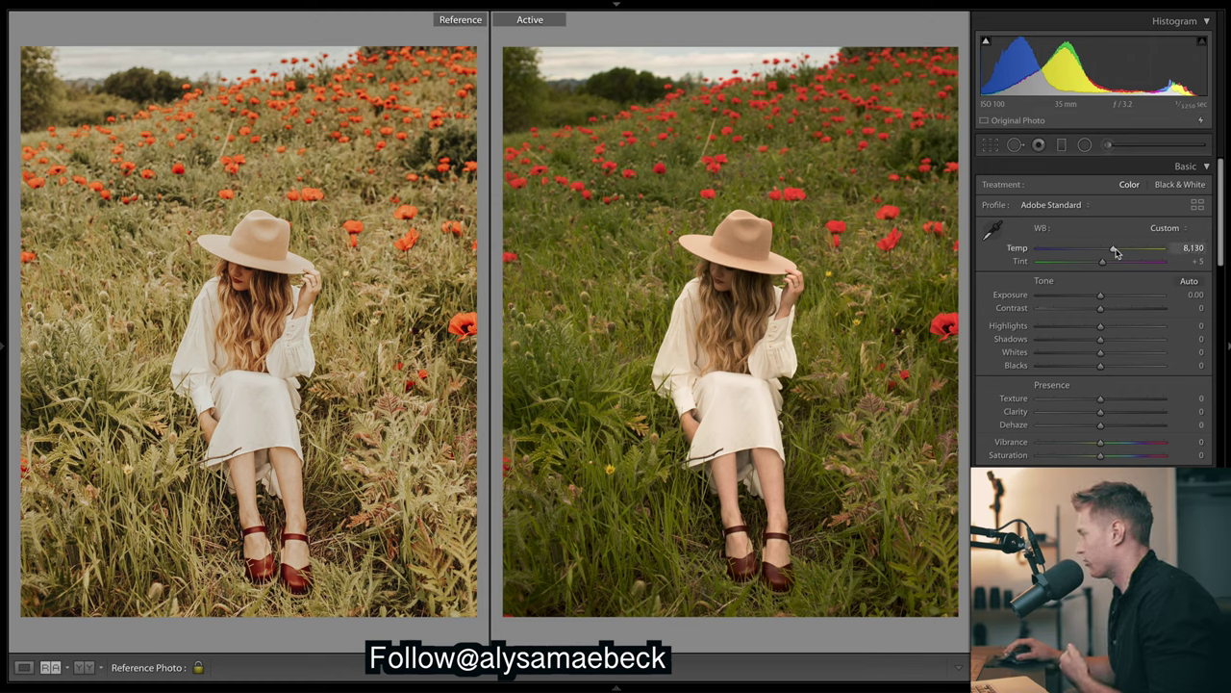
pyautogui.moveTo(1221, 224); pyautogui.dragTo(1221, 405)
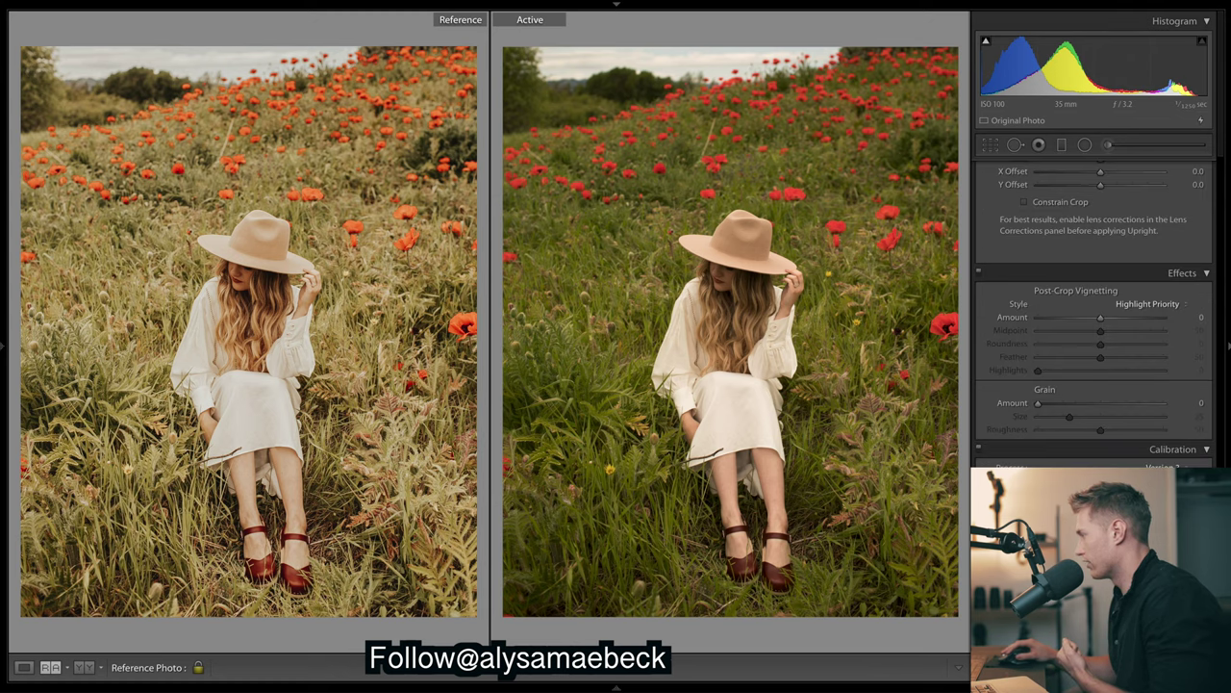
pyautogui.scroll(5, 1094, 308)
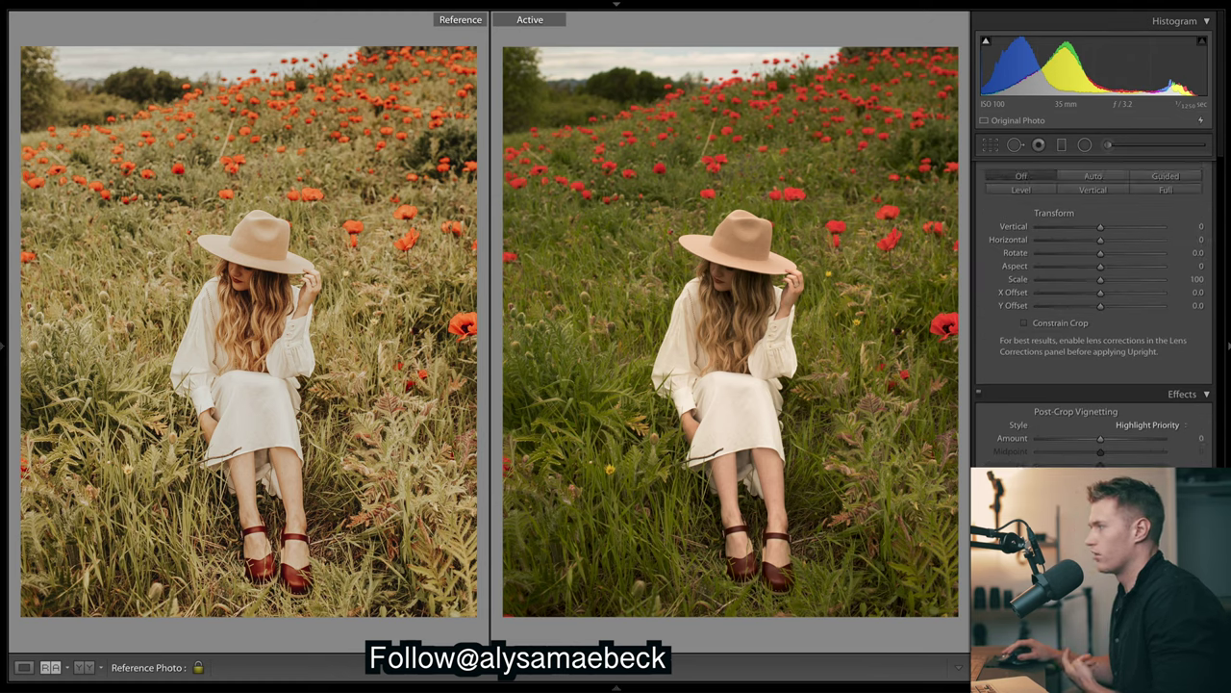
pyautogui.scroll(2, 1093, 308)
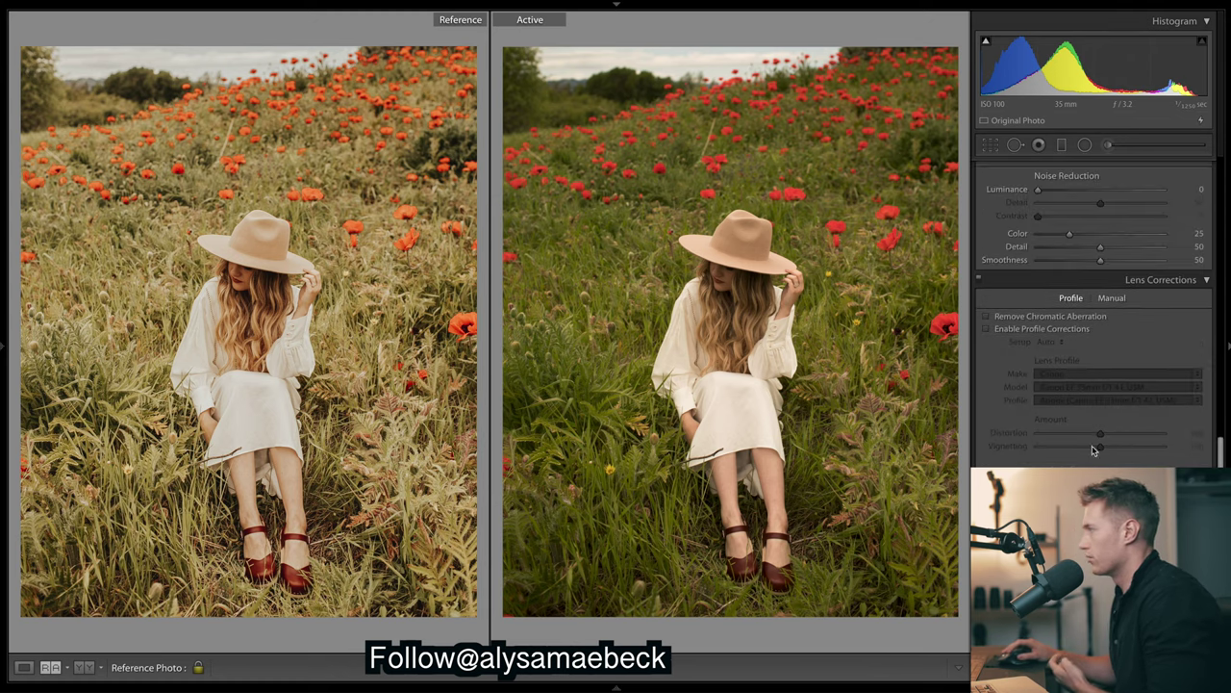
pyautogui.click(986, 328)
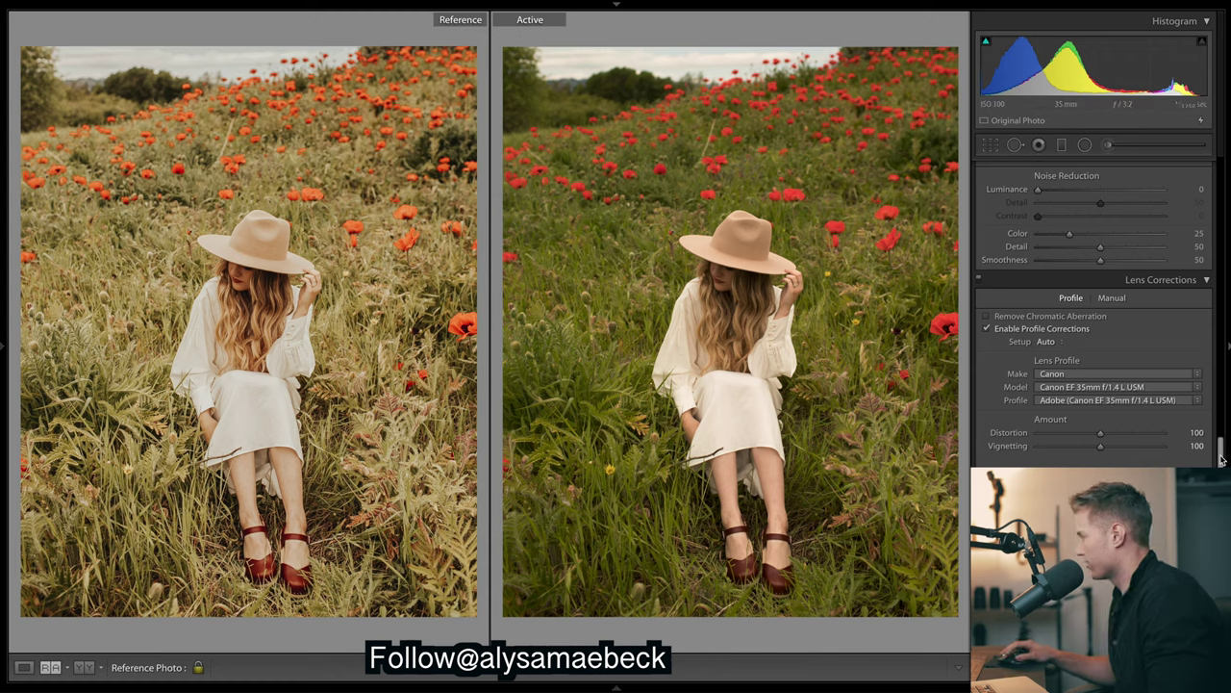
# Set the active photo's exposure to +0.95 and its contrast to -38
pyautogui.moveTo(1220, 460); pyautogui.dragTo(1227, 165)
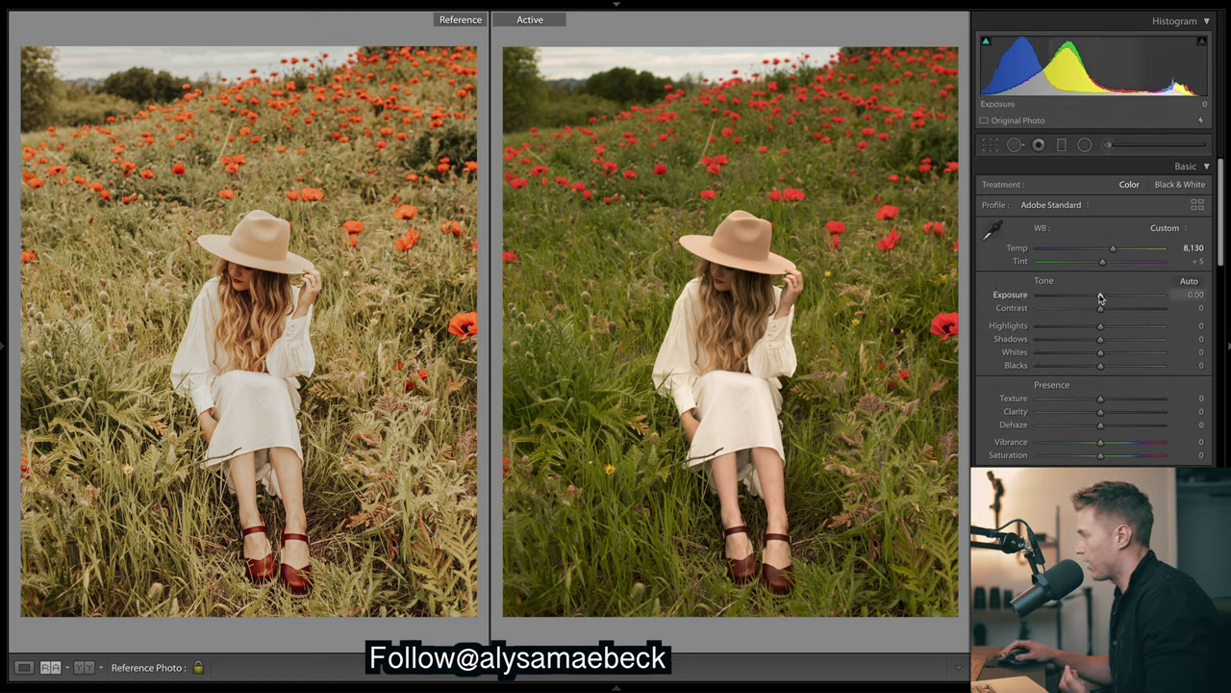
pyautogui.moveTo(1101, 295); pyautogui.dragTo(1111, 295)
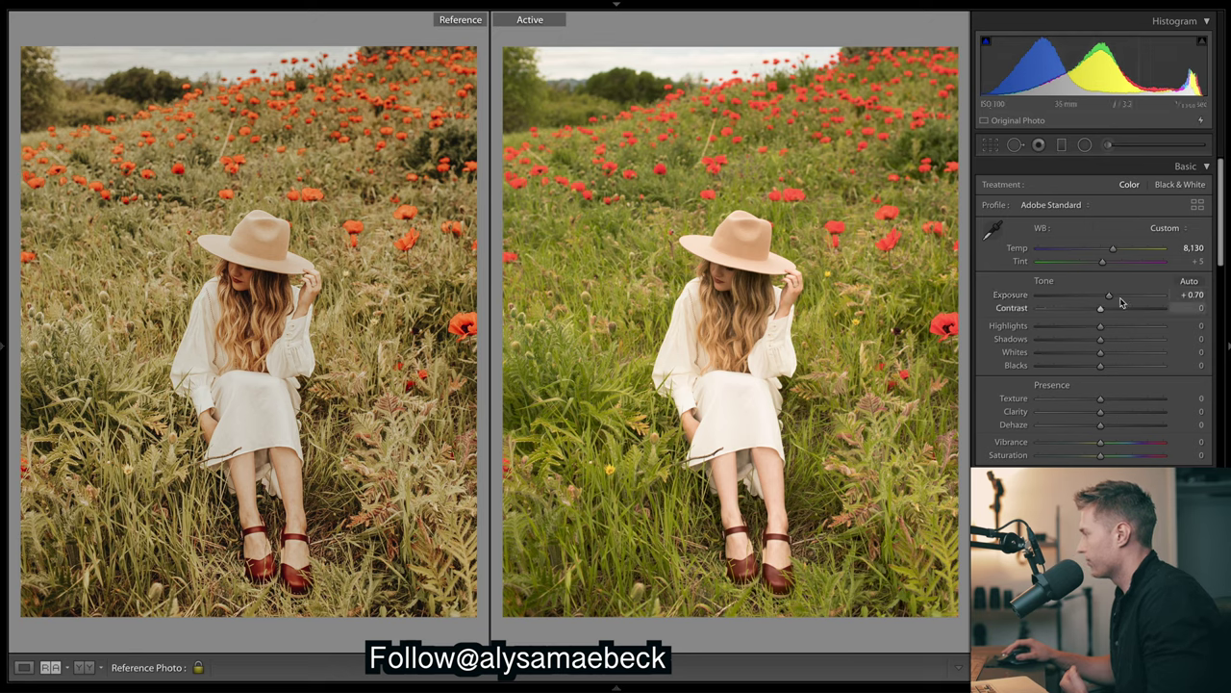
pyautogui.moveTo(1108, 295); pyautogui.dragTo(1113, 298)
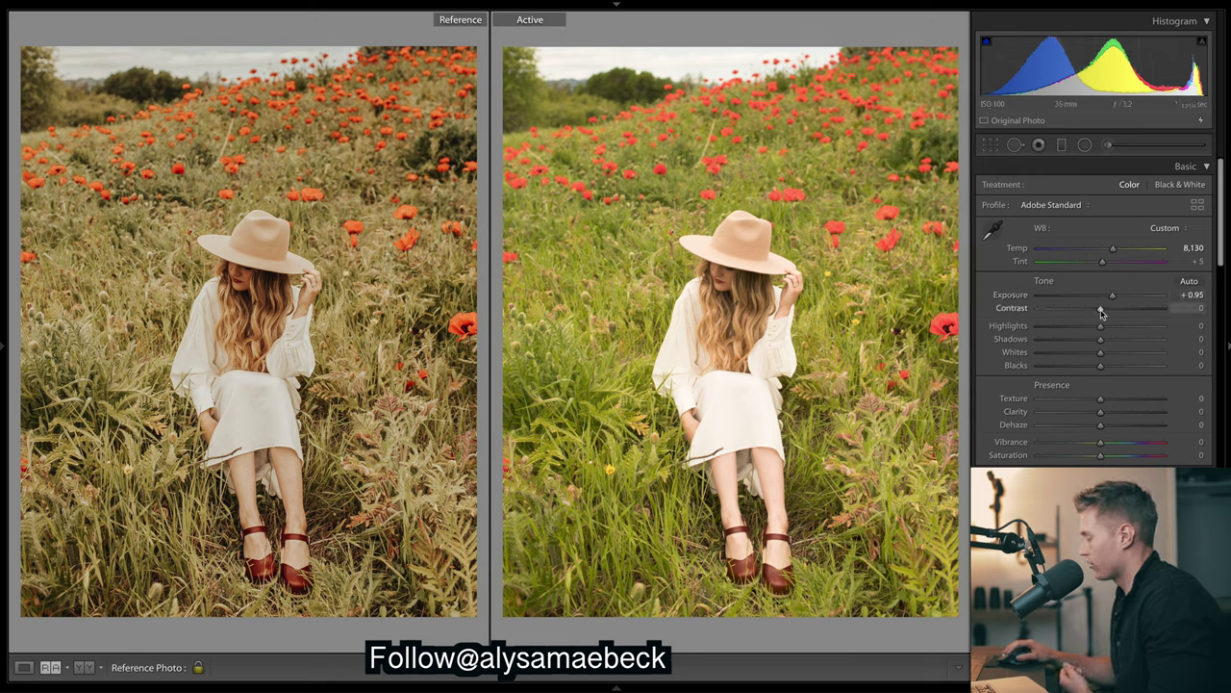
pyautogui.moveTo(1101, 310); pyautogui.dragTo(1078, 310)
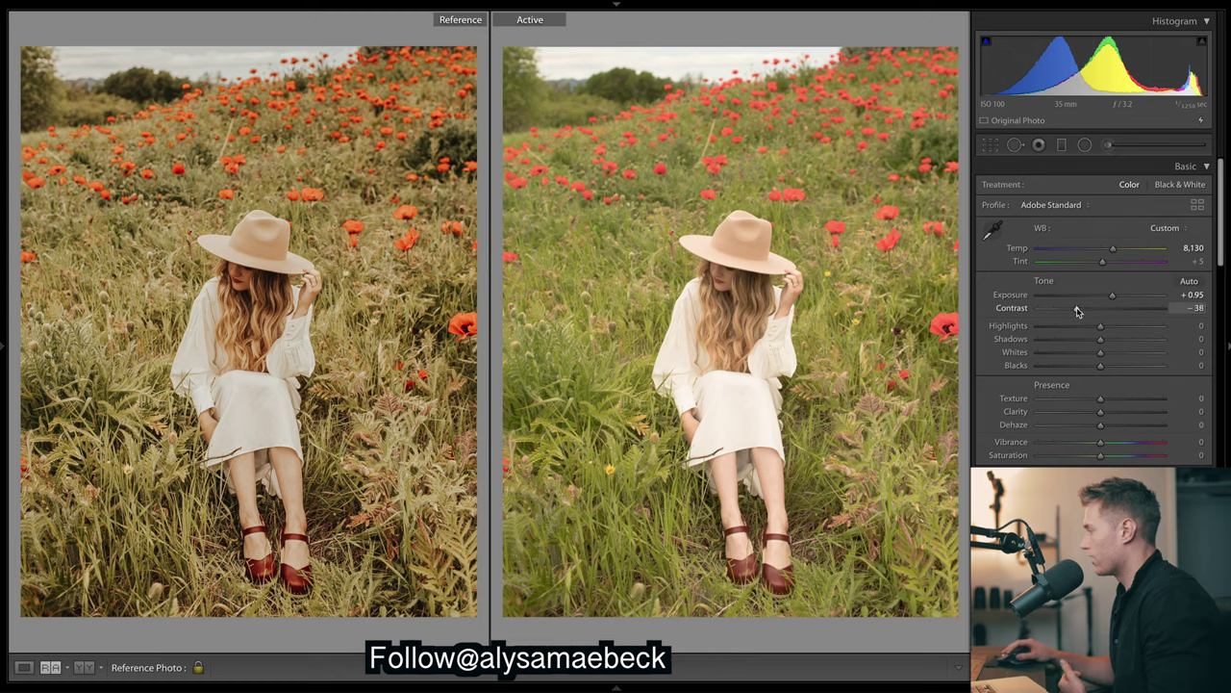
pyautogui.moveTo(1214, 197); pyautogui.dragTo(1214, 254)
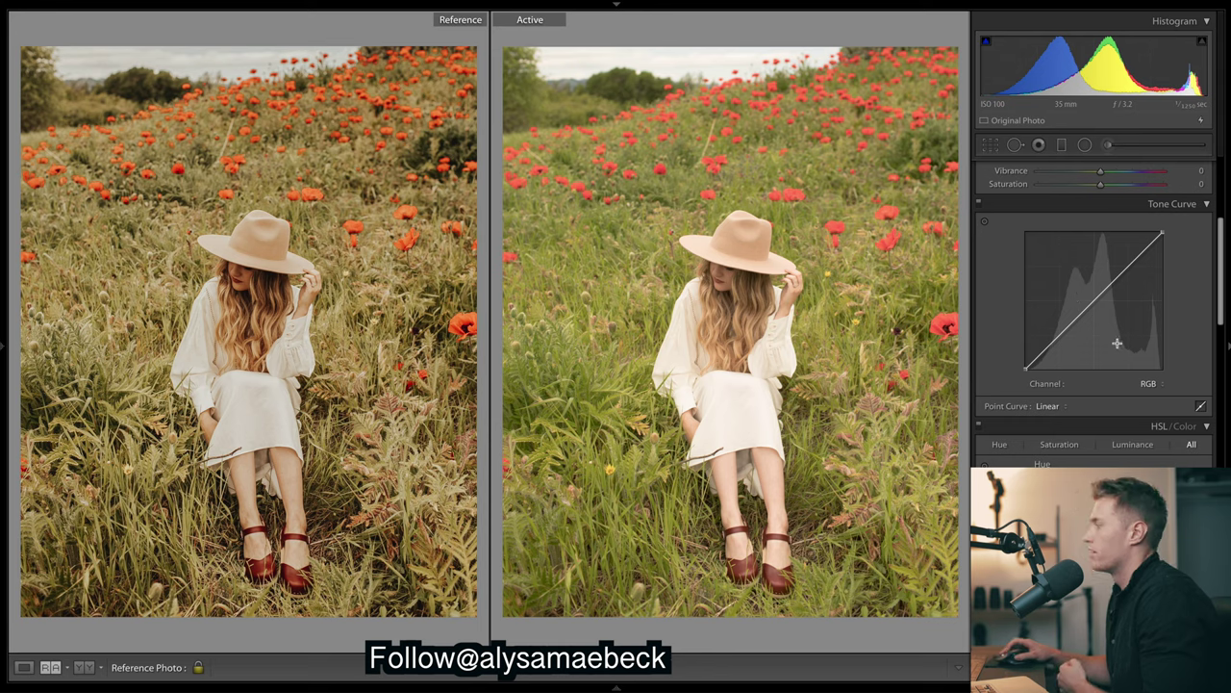
pyautogui.moveTo(1062, 338); pyautogui.dragTo(1061, 346)
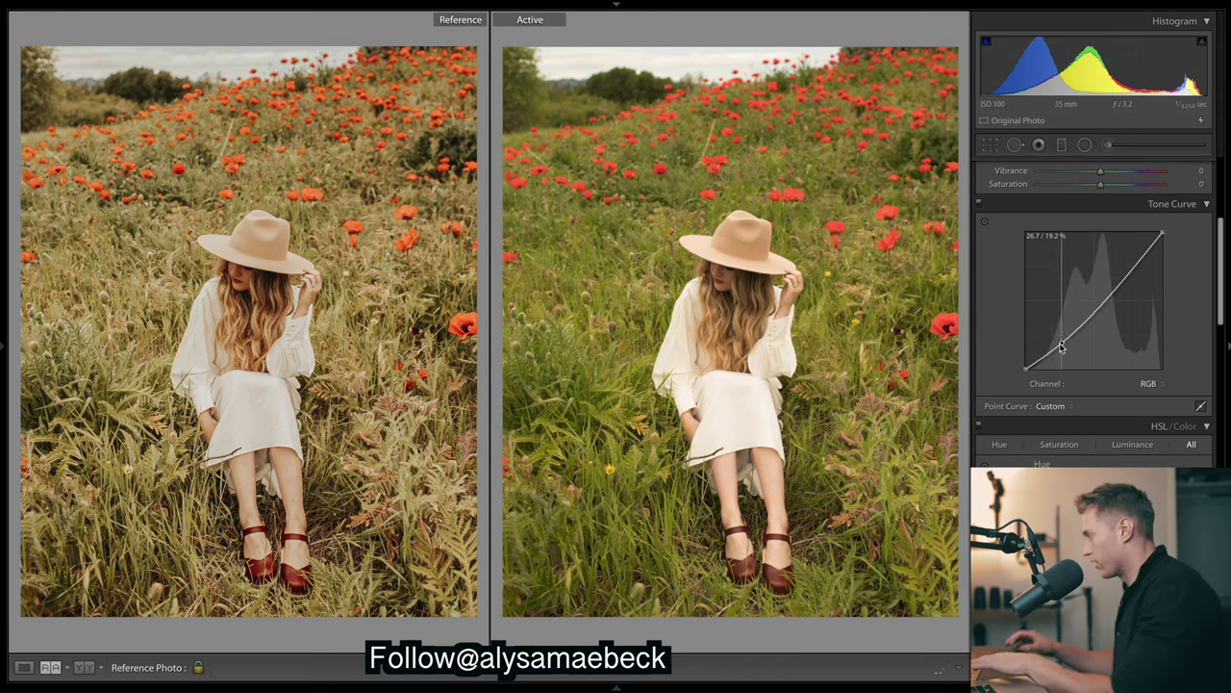
pyautogui.moveTo(1123, 282); pyautogui.dragTo(1121, 272)
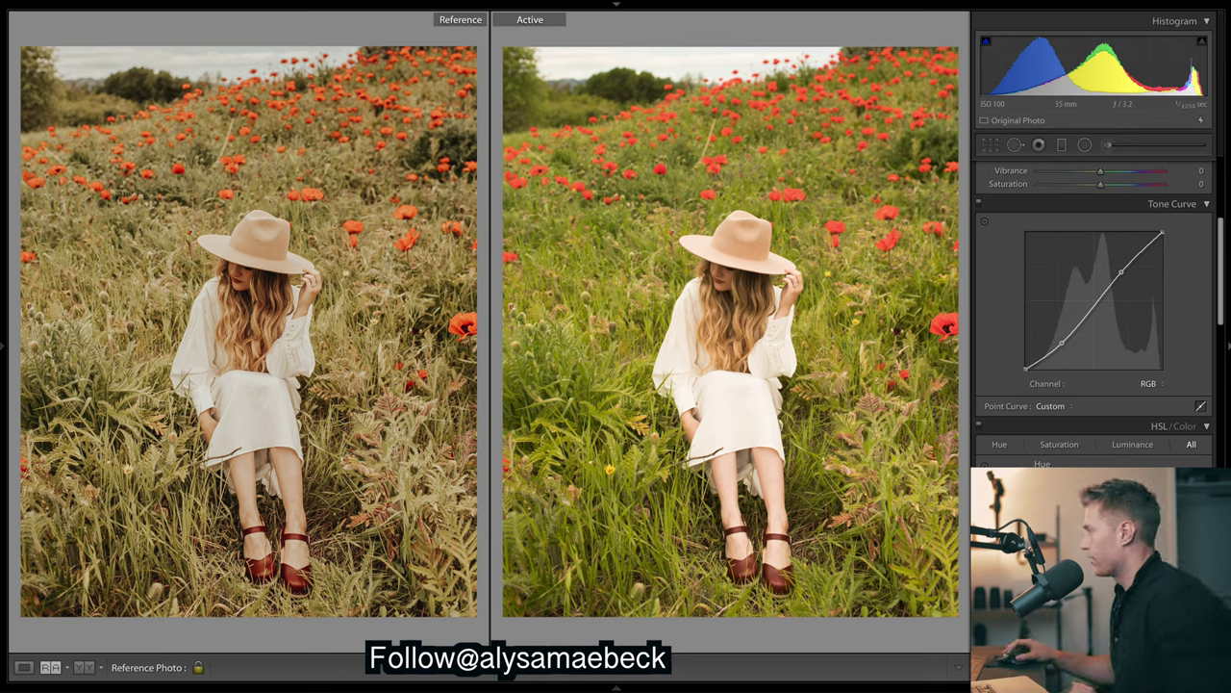
pyautogui.hotkey('ctrl', 'z')
pyautogui.hotkey('ctrl', 'z')
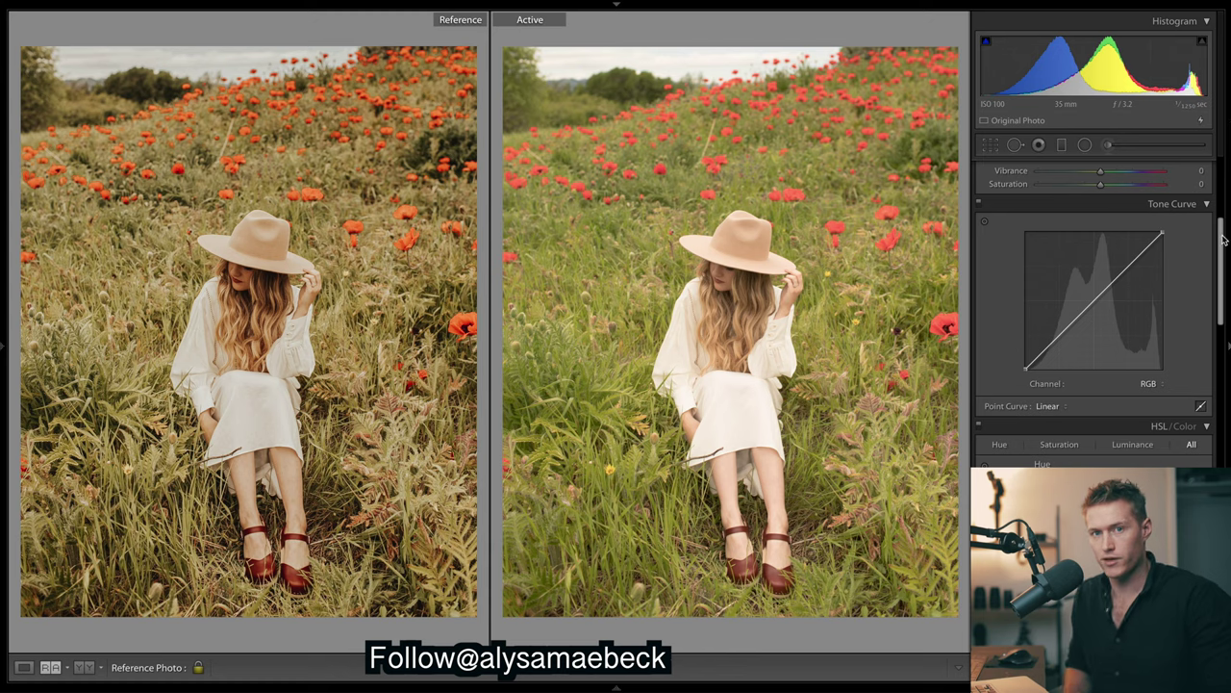
# Shape the red channel's tone curve into an S, lowering the shadows and raising the highlights around a fixed midpoint
pyautogui.moveTo(1222, 239); pyautogui.dragTo(1222, 225)
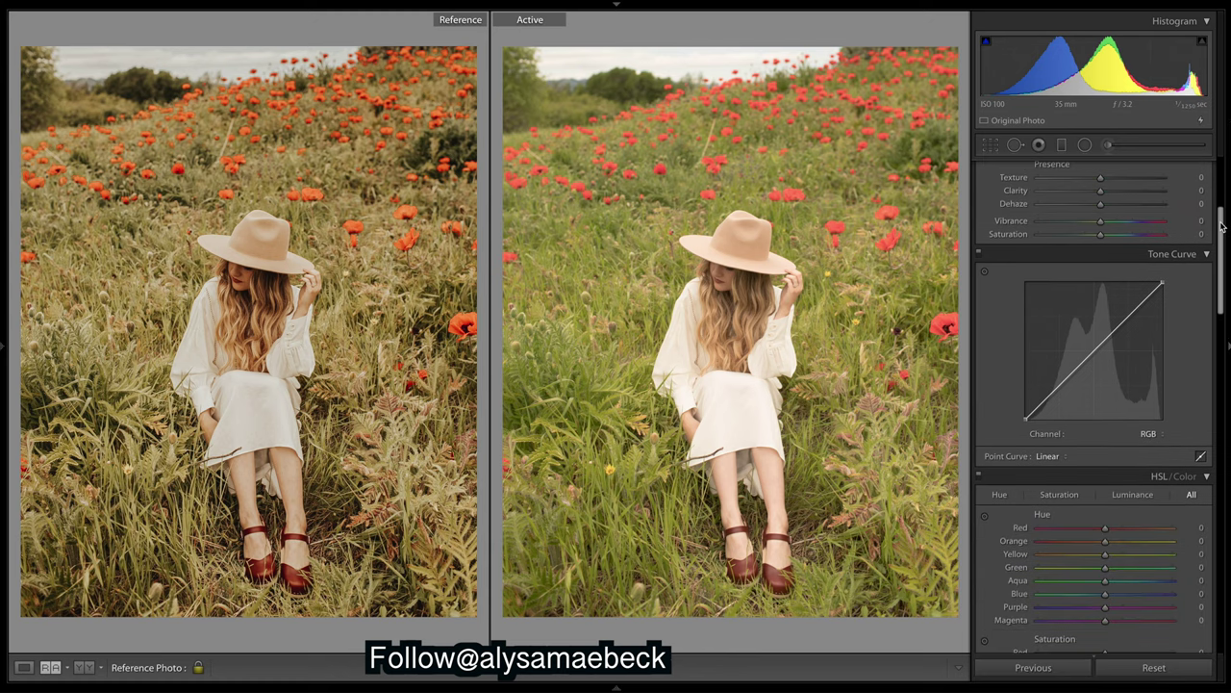
pyautogui.scroll(-1, 1155, 318)
pyautogui.click(1149, 407)
pyautogui.click(1154, 340)
pyautogui.moveTo(1067, 351); pyautogui.dragTo(1092, 330)
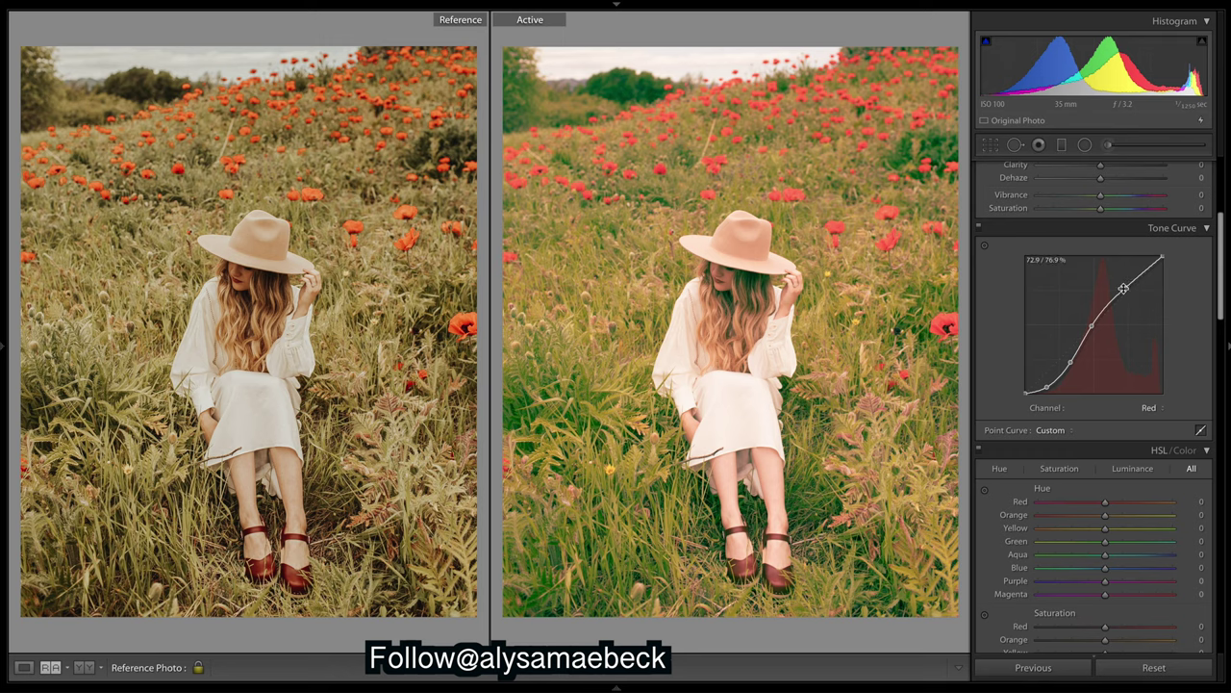
# Shape the green channel's tone curve into an S with lowered shadows and a highlight point at about 67.5 / 73.3 %
pyautogui.click(1149, 407)
pyautogui.click(1154, 354)
pyautogui.moveTo(1049, 377); pyautogui.dragTo(1070, 361)
pyautogui.click(1091, 327)
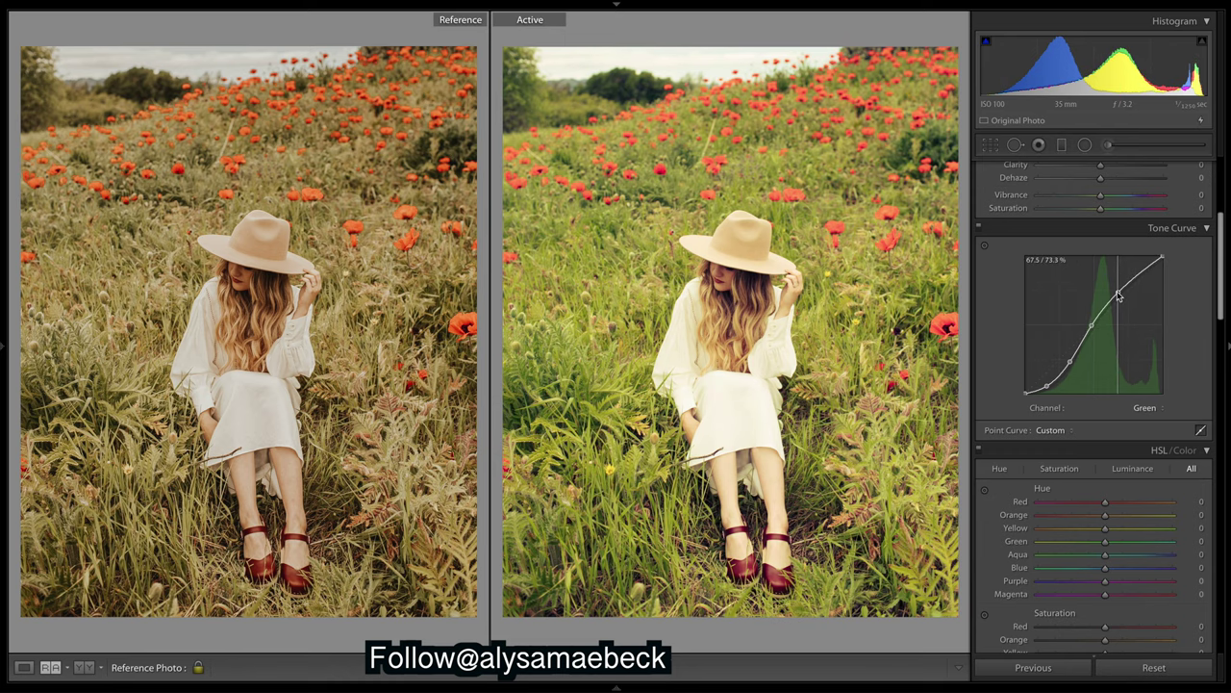
# Shape the blue channel's tone curve into an S with lowered shadows and a highlight point at about 70.6 / 78.4 %
pyautogui.click(1148, 407)
pyautogui.click(1155, 367)
pyautogui.moveTo(1045, 373); pyautogui.dragTo(1073, 360)
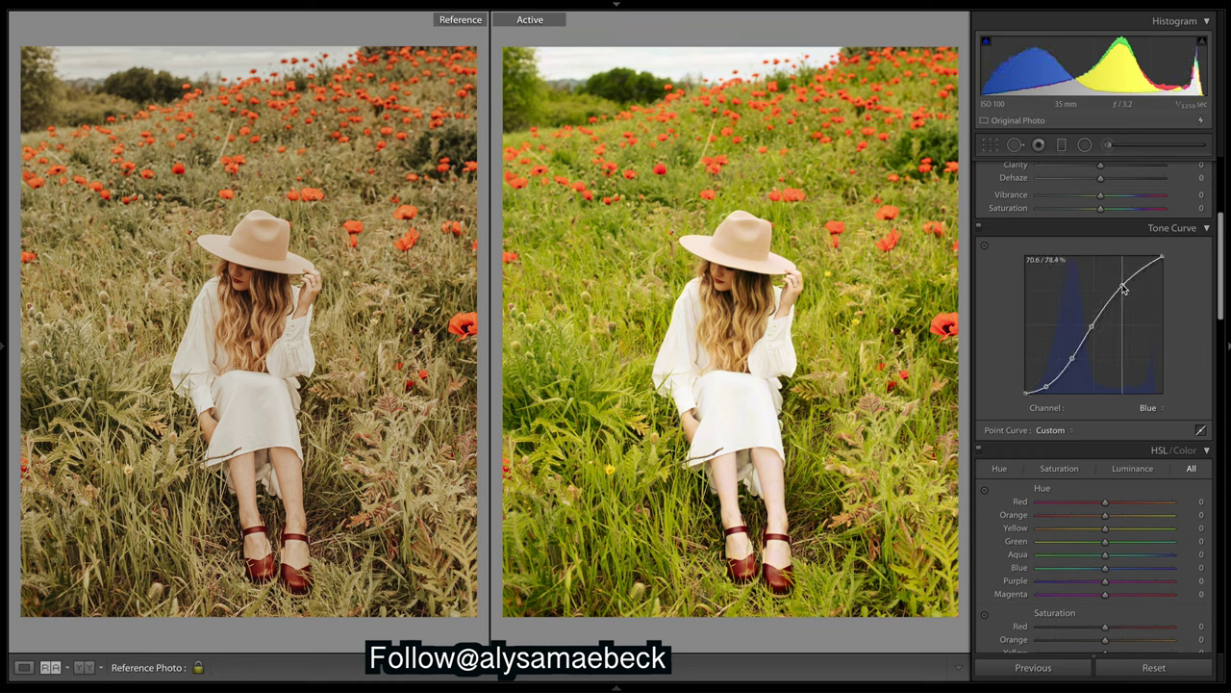
# Fade the RGB tone curve with lifted blacks, points at about 21 / 24 % and 69 / 64 %, and a lowered white point
pyautogui.click(1149, 407)
pyautogui.click(1154, 371)
pyautogui.moveTo(1053, 365)
pyautogui.mouseDown()
pyautogui.moveTo(1053, 339)
pyautogui.moveTo(1054, 359)
pyautogui.mouseUp()
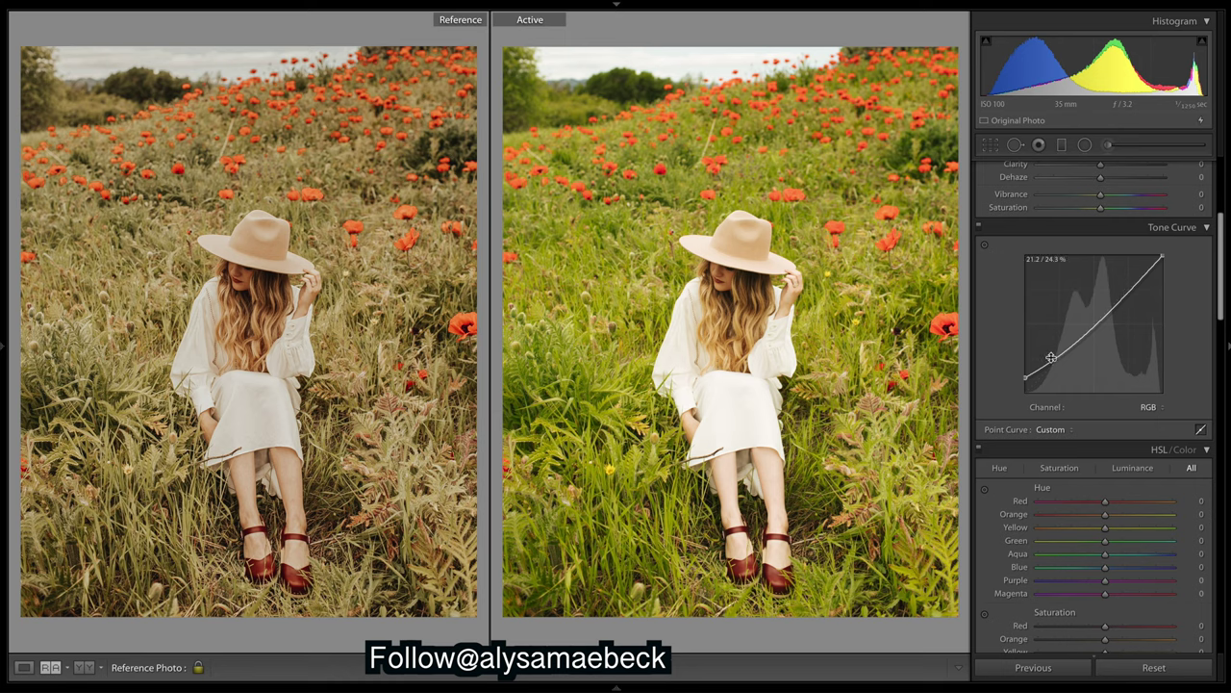
pyautogui.moveTo(1120, 298); pyautogui.dragTo(1119, 304)
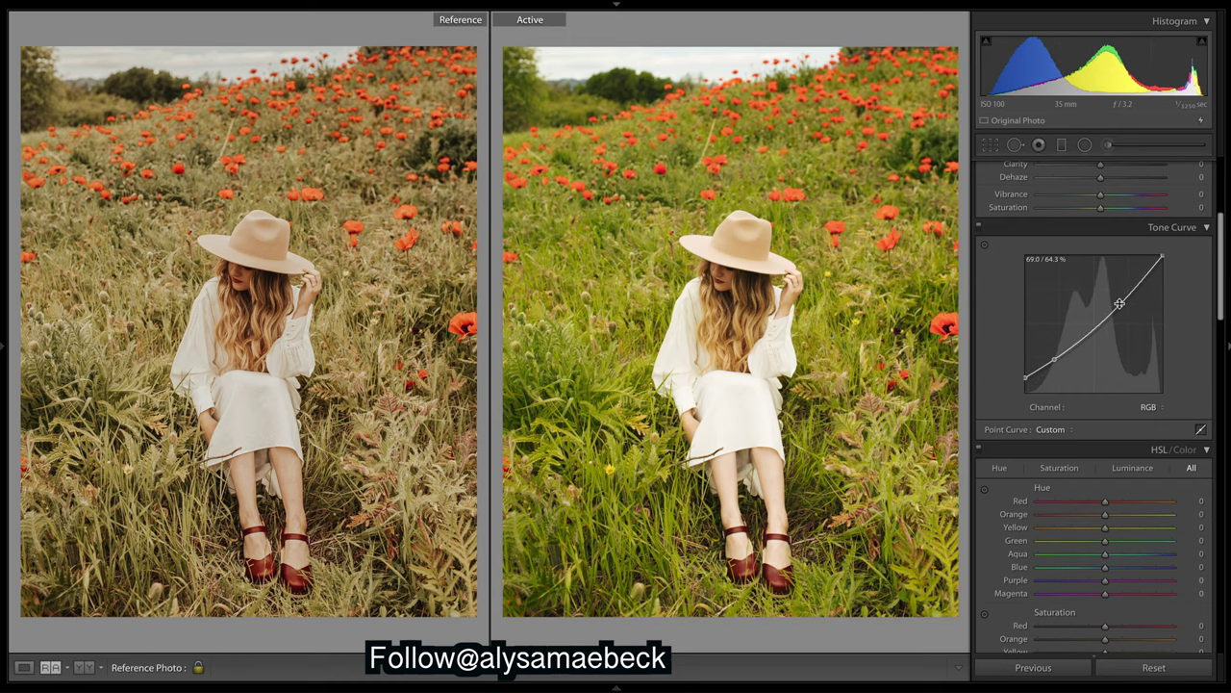
pyautogui.moveTo(1162, 257); pyautogui.dragTo(1178, 276)
pyautogui.scroll(3, 1194, 271)
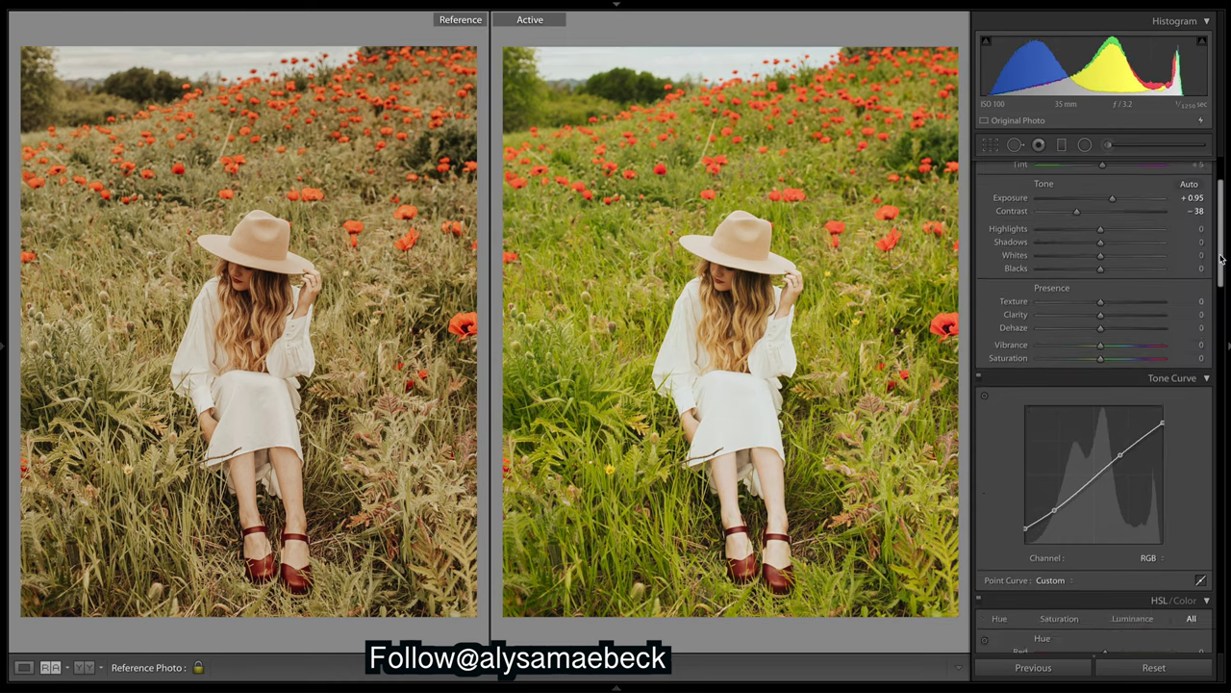
# Compare the photo with the tone curve adjustments switched off and back on
pyautogui.scroll(-3, 1194, 288)
pyautogui.click(979, 245)
pyautogui.hotkey('ctrl', 'z')
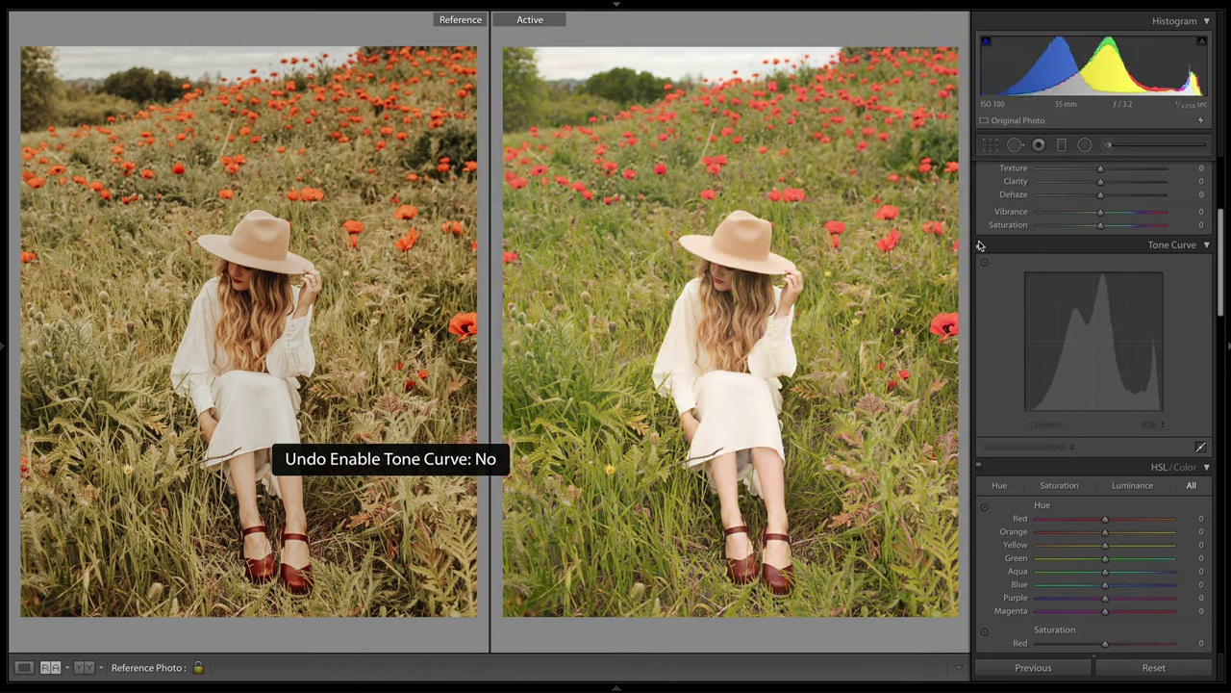
pyautogui.click(979, 245)
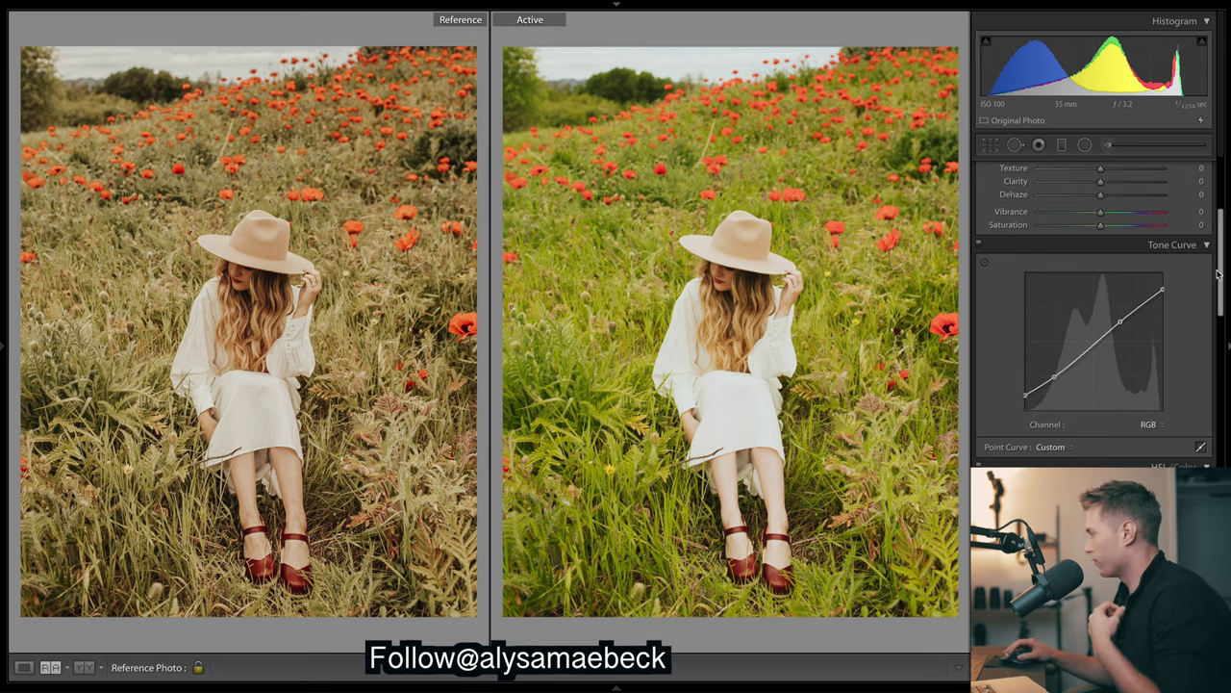
# Examine the point curves of the red, green and blue channels one after another
pyautogui.click(1152, 424)
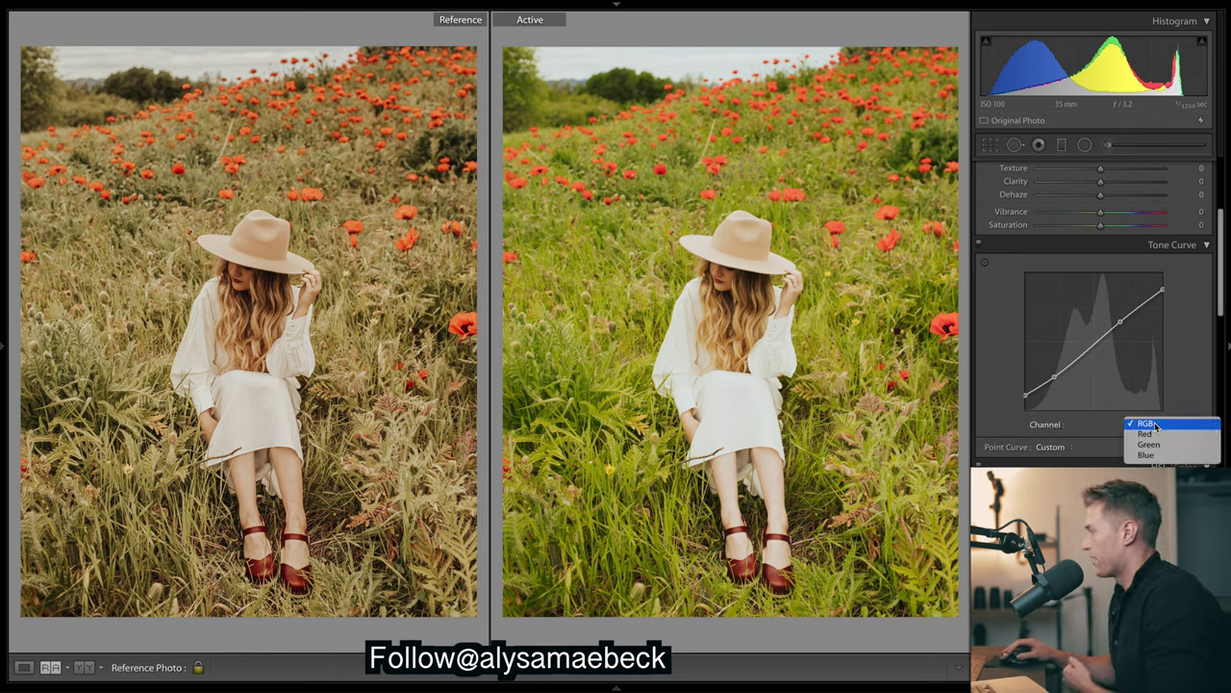
pyautogui.click(1145, 433)
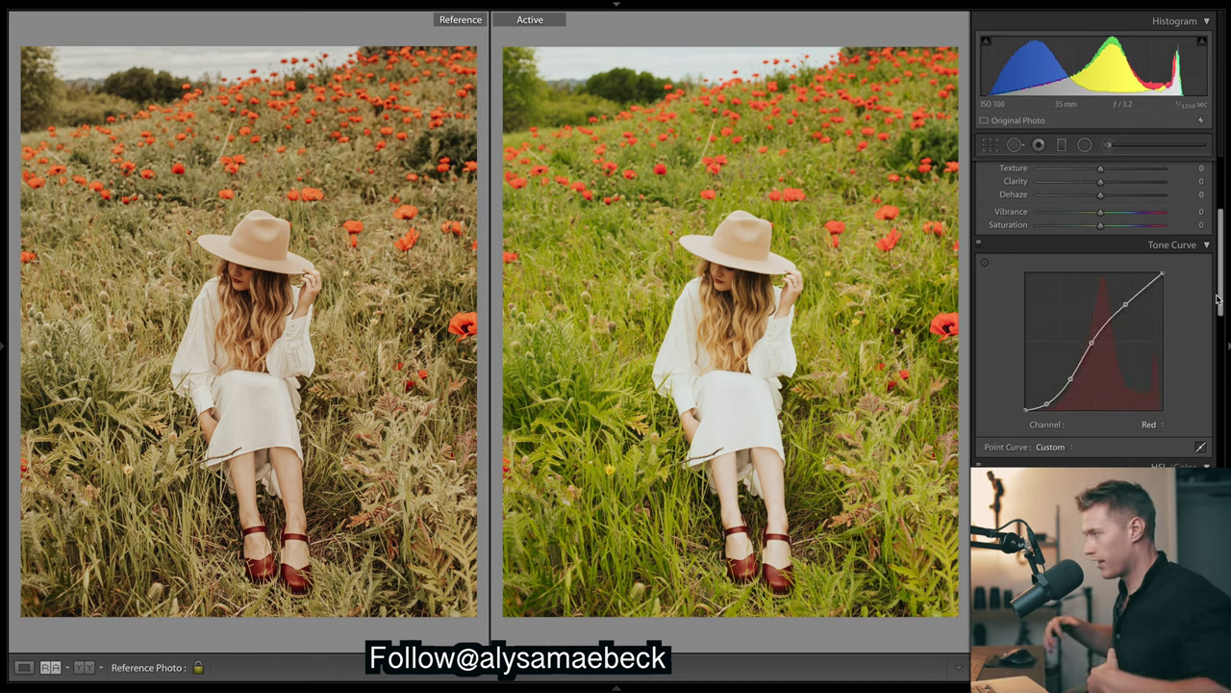
pyautogui.scroll(-2, 1193, 327)
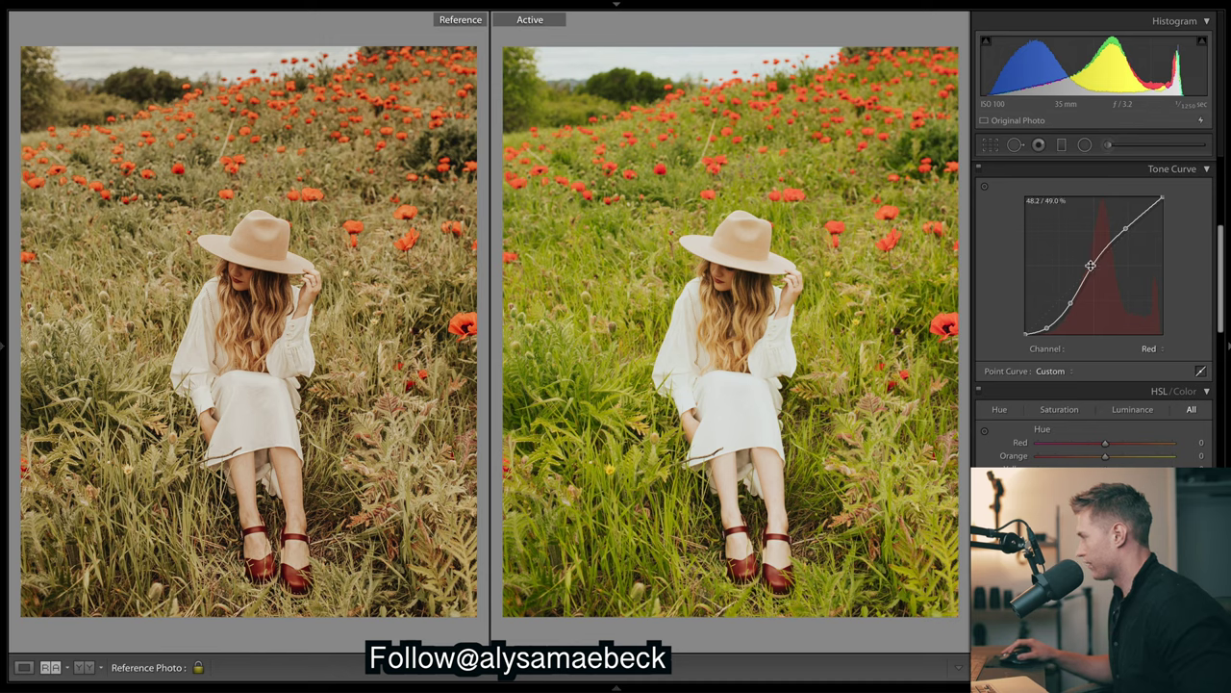
pyautogui.click(1147, 348)
pyautogui.click(1151, 358)
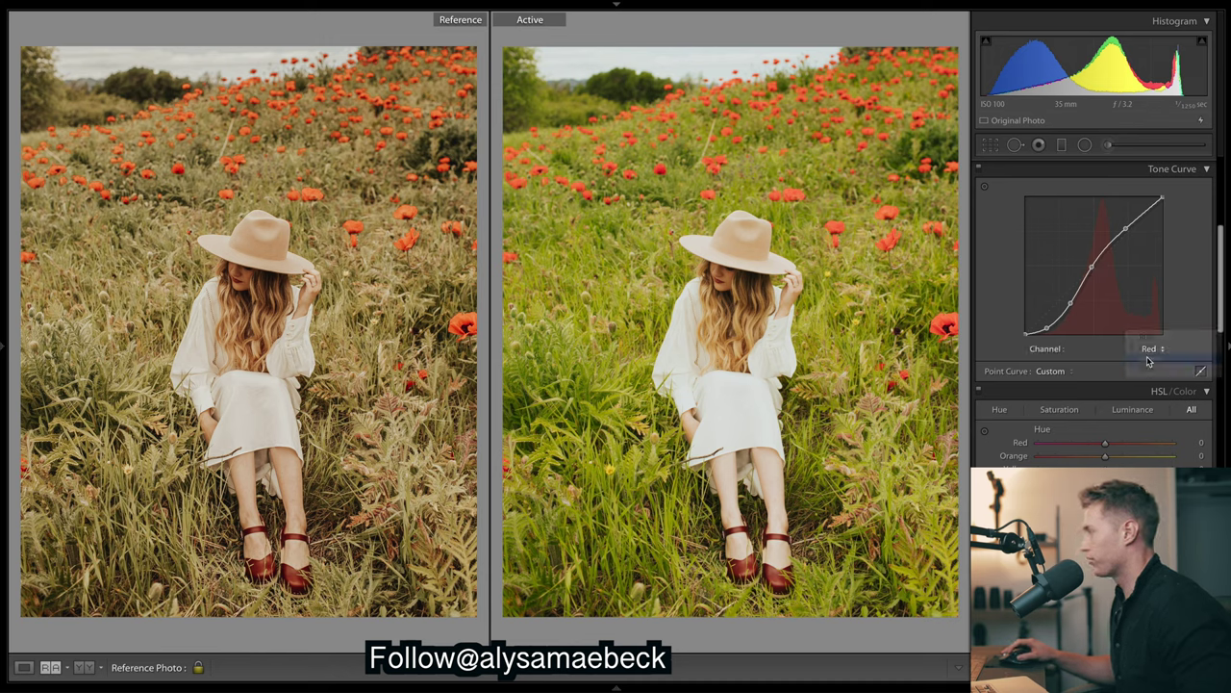
pyautogui.click(1155, 350)
pyautogui.click(1155, 358)
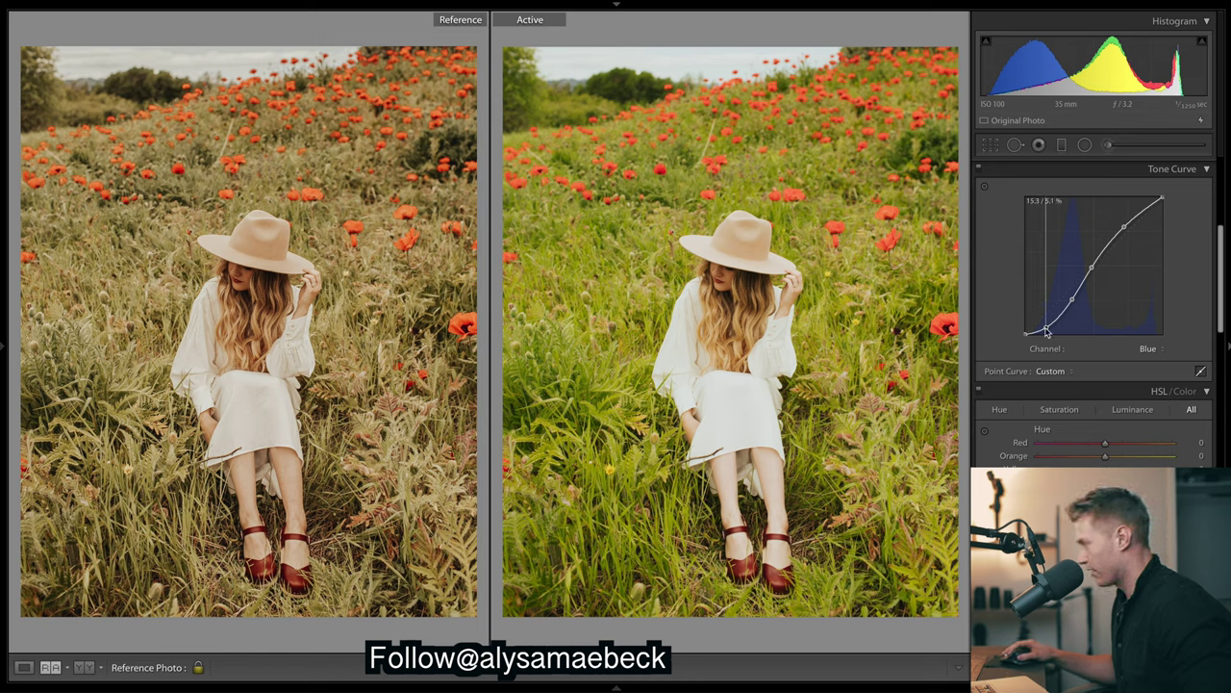
# Try lowering the blue channel's shadow point and shifting its highlight point to about 72.9 / 76.9 %, undoing each change
pyautogui.moveTo(1047, 331); pyautogui.dragTo(1047, 338)
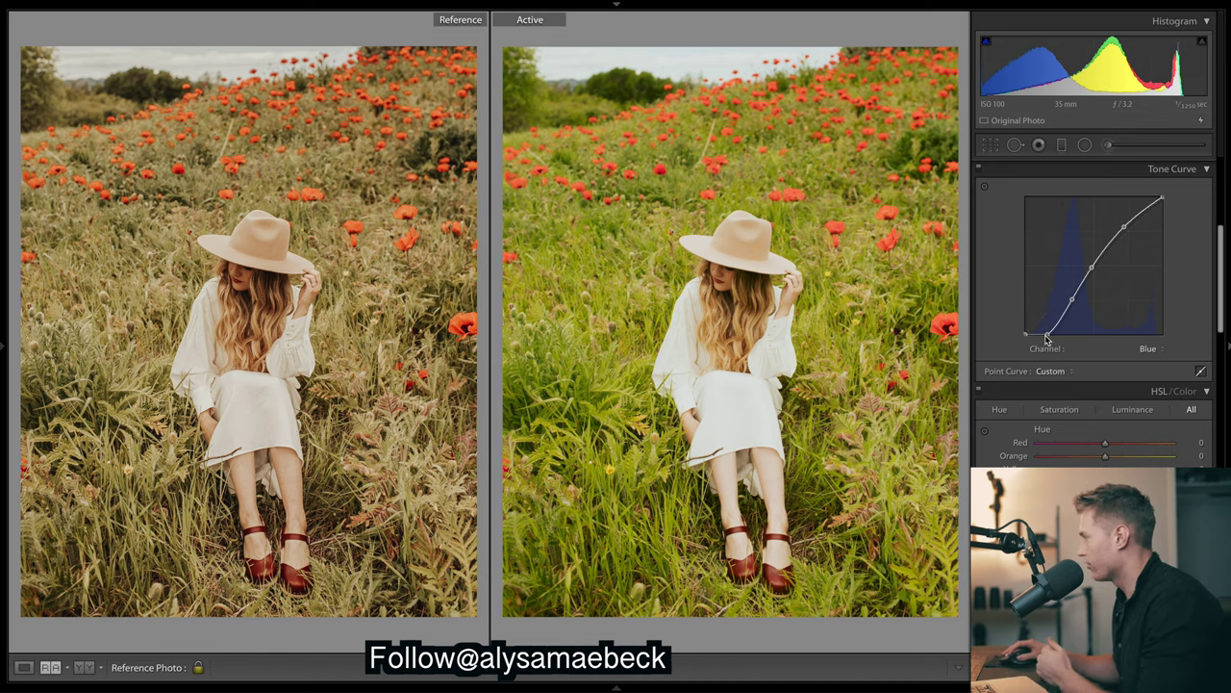
pyautogui.hotkey('ctrl', 'z')
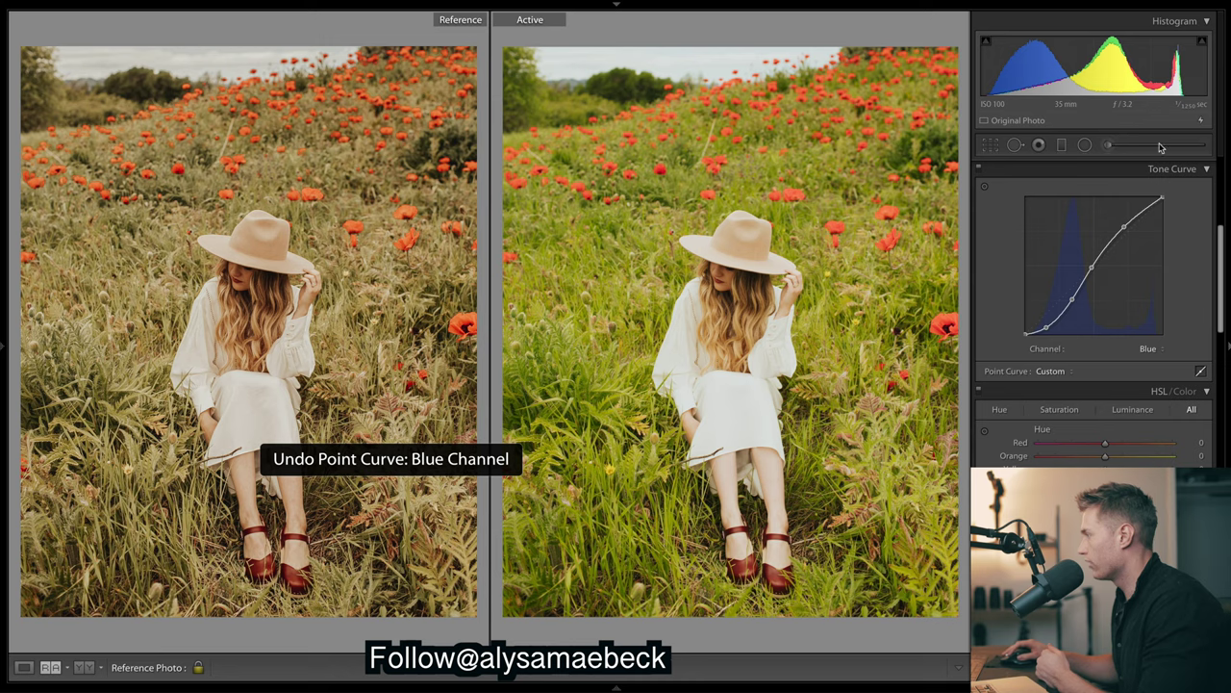
pyautogui.moveTo(1122, 227)
pyautogui.mouseDown()
pyautogui.moveTo(1132, 242)
pyautogui.moveTo(1124, 227)
pyautogui.mouseUp()
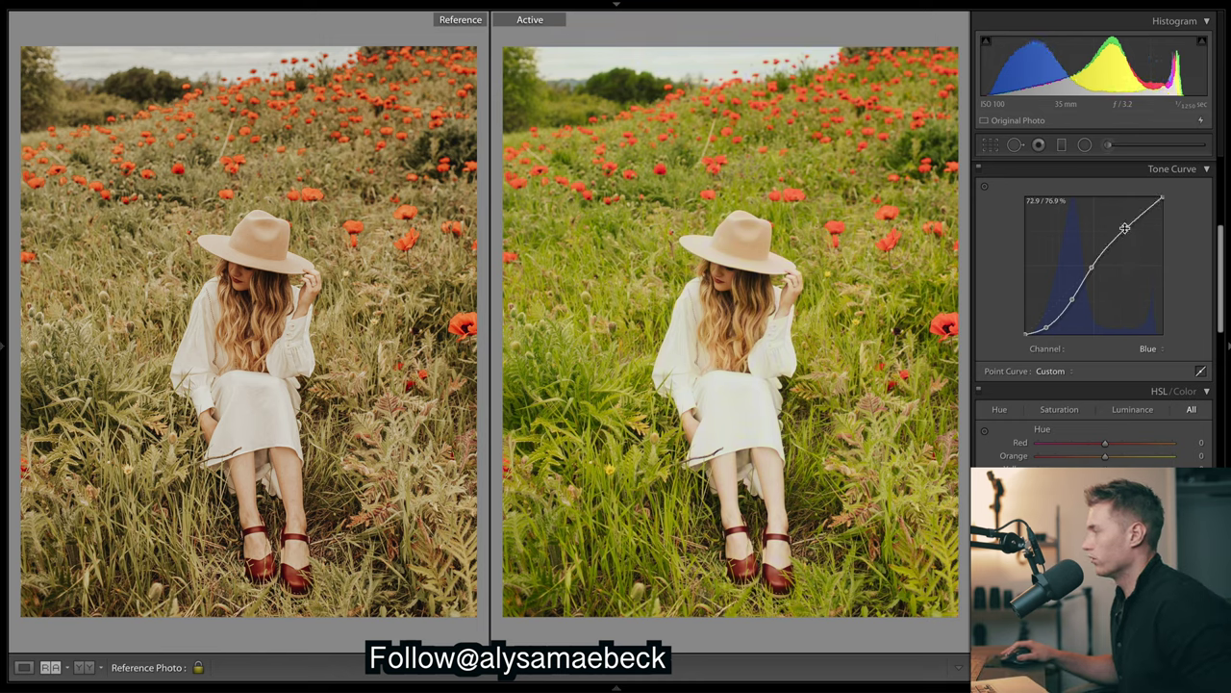
pyautogui.hotkey('ctrl', 'z')
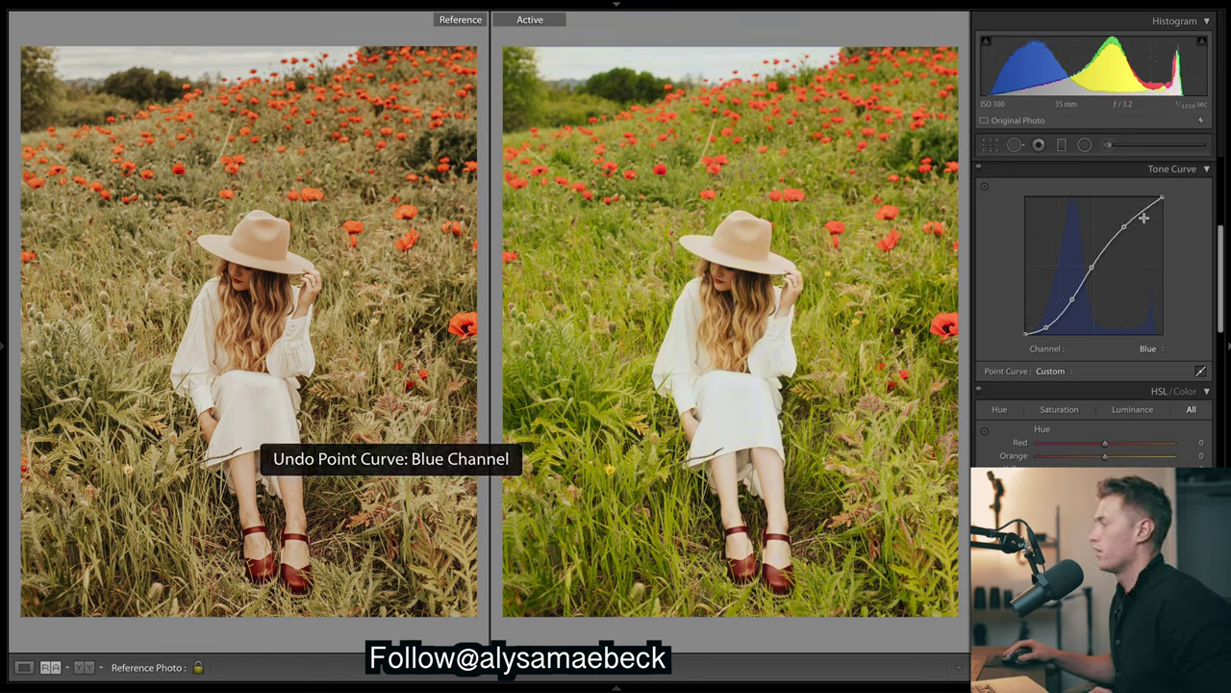
# Examine the green channel's tone curve again and return to the combined RGB curve
pyautogui.click(1151, 348)
pyautogui.click(1153, 340)
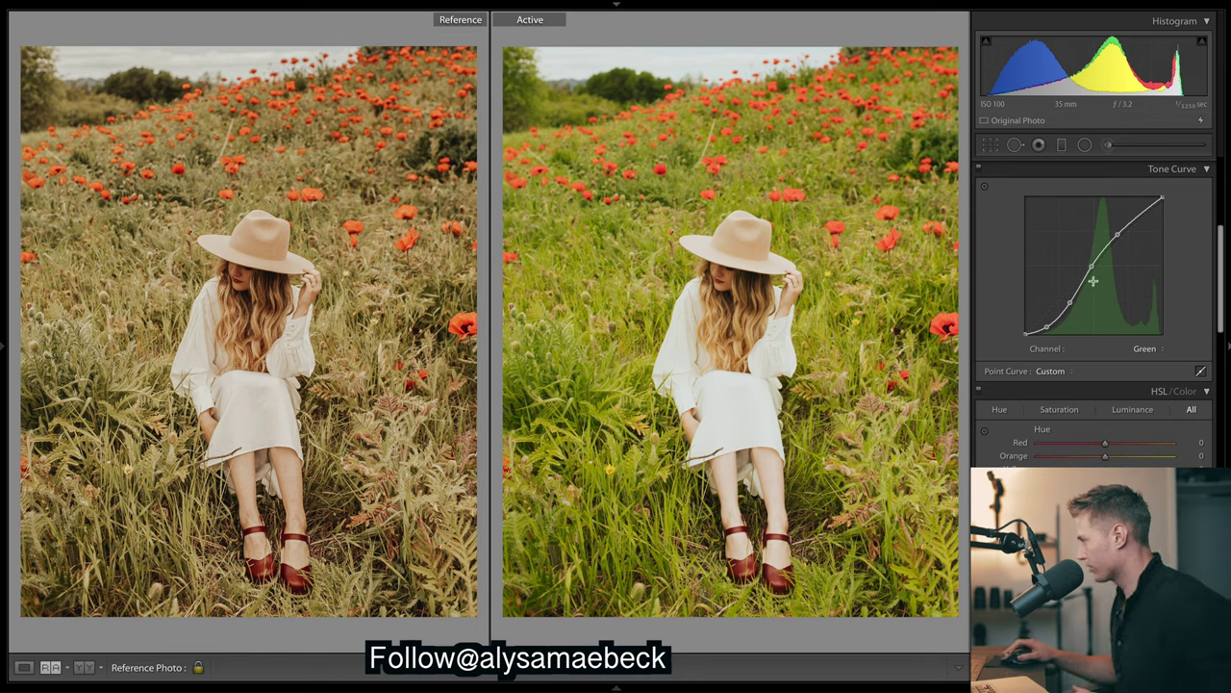
pyautogui.click(1159, 348)
pyautogui.click(1154, 327)
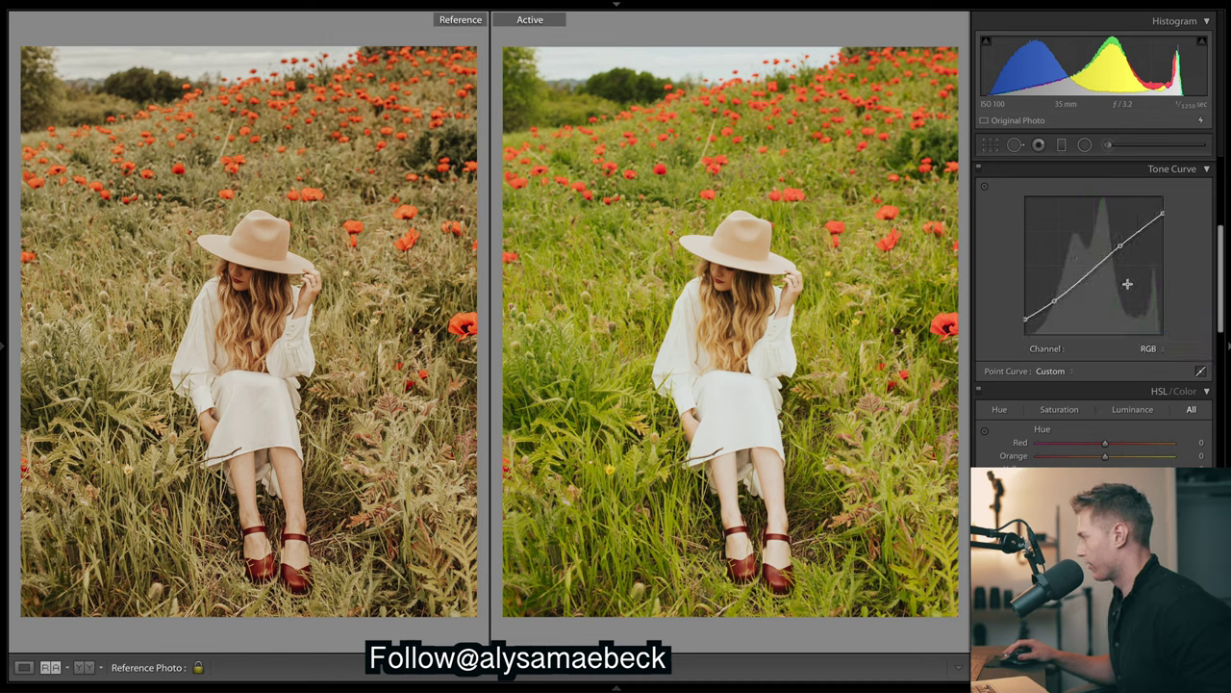
# Flatten the RGB channel's tone curve to a straight line, keeping the individual colour channel curves
pyautogui.scroll(2, 1131, 360)
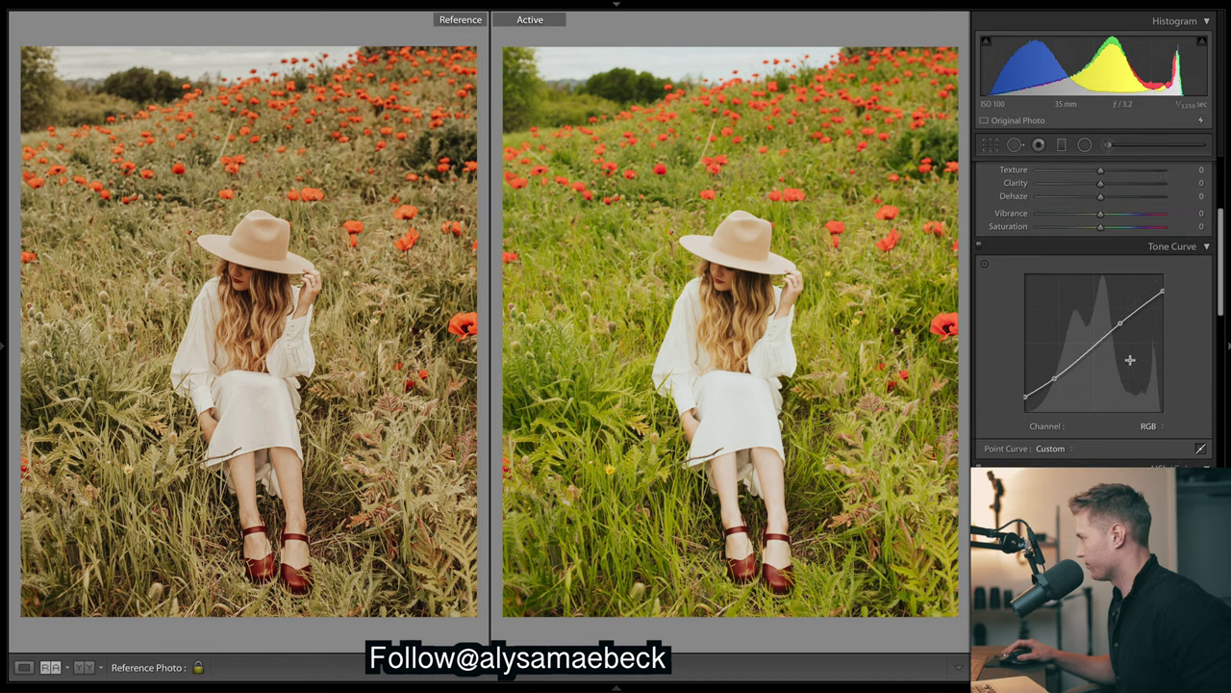
pyautogui.rightClick(1116, 337)
pyautogui.click(1154, 356)
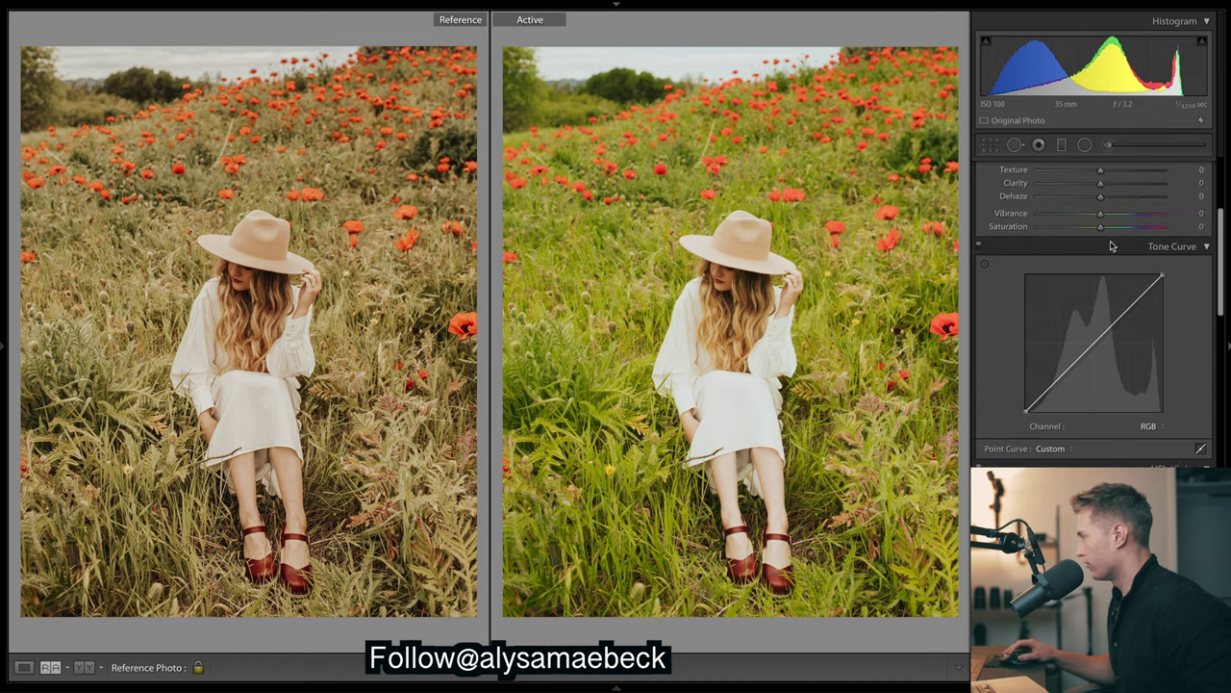
# Compare the effect of the colour channel curves alone by toggling the tone curve repeatedly, leaving it disabled
pyautogui.click(978, 248)
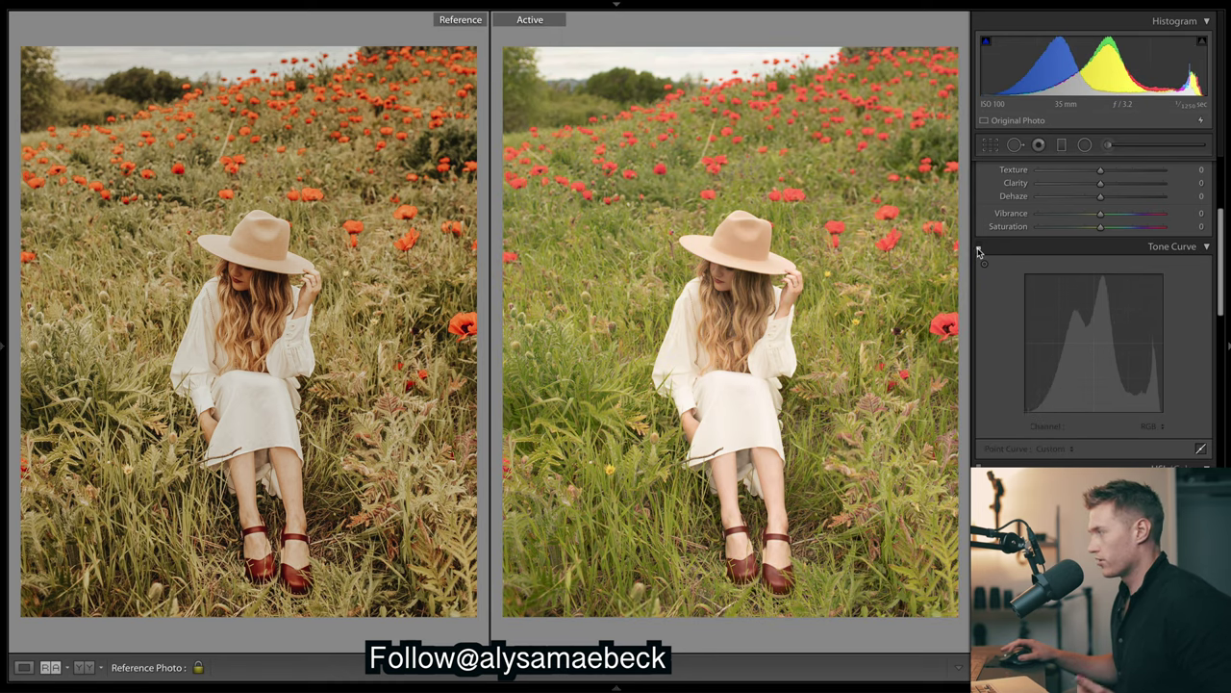
pyautogui.click(978, 248)
pyautogui.click(978, 249)
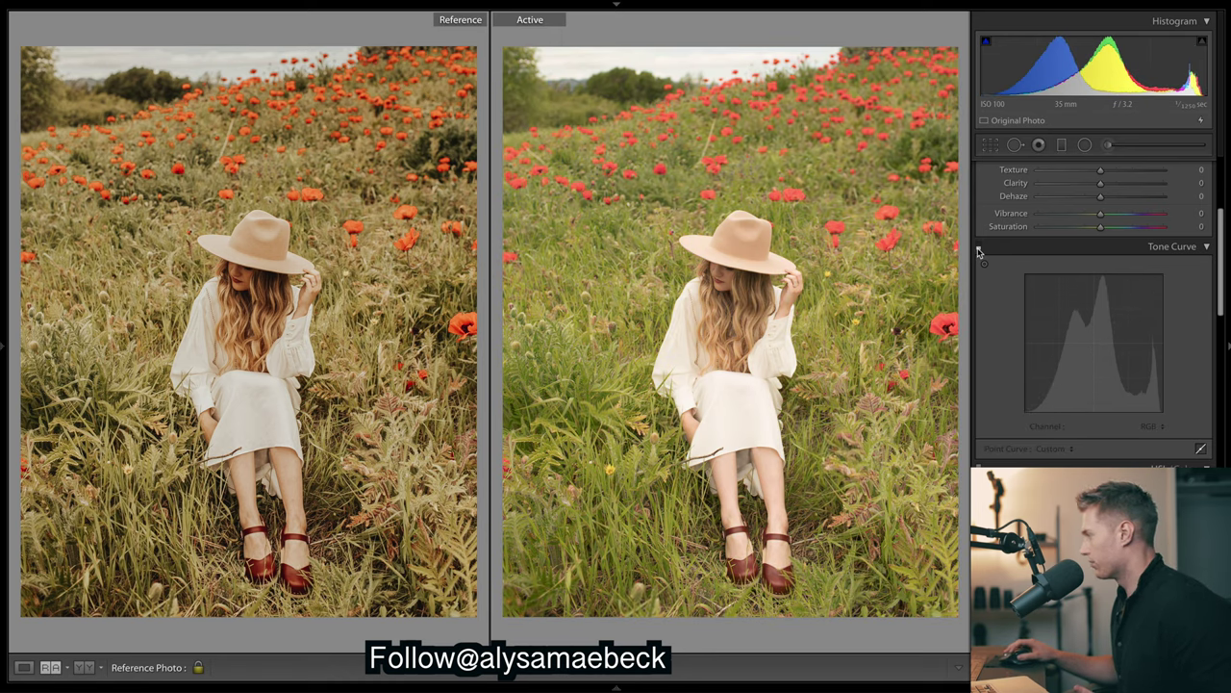
pyautogui.click(978, 248)
pyautogui.click(978, 248)
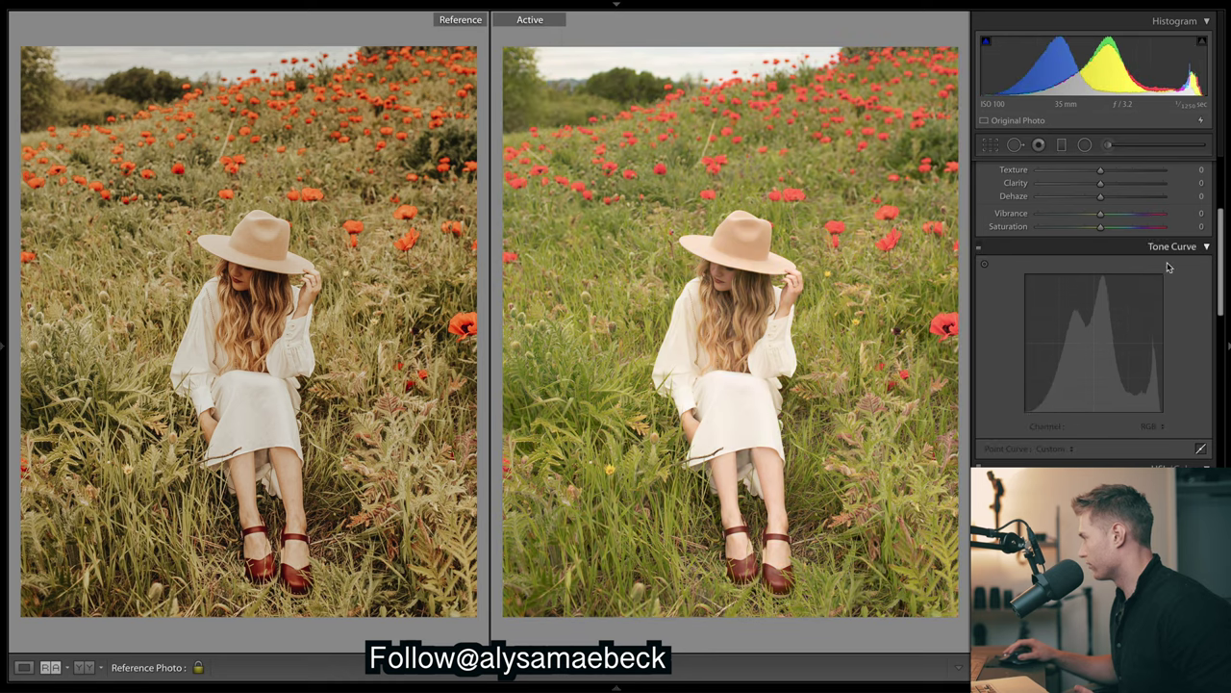
# Try raising the overall saturation to +22 with the tone curve disabled, and reset it to zero
pyautogui.scroll(2, 1222, 278)
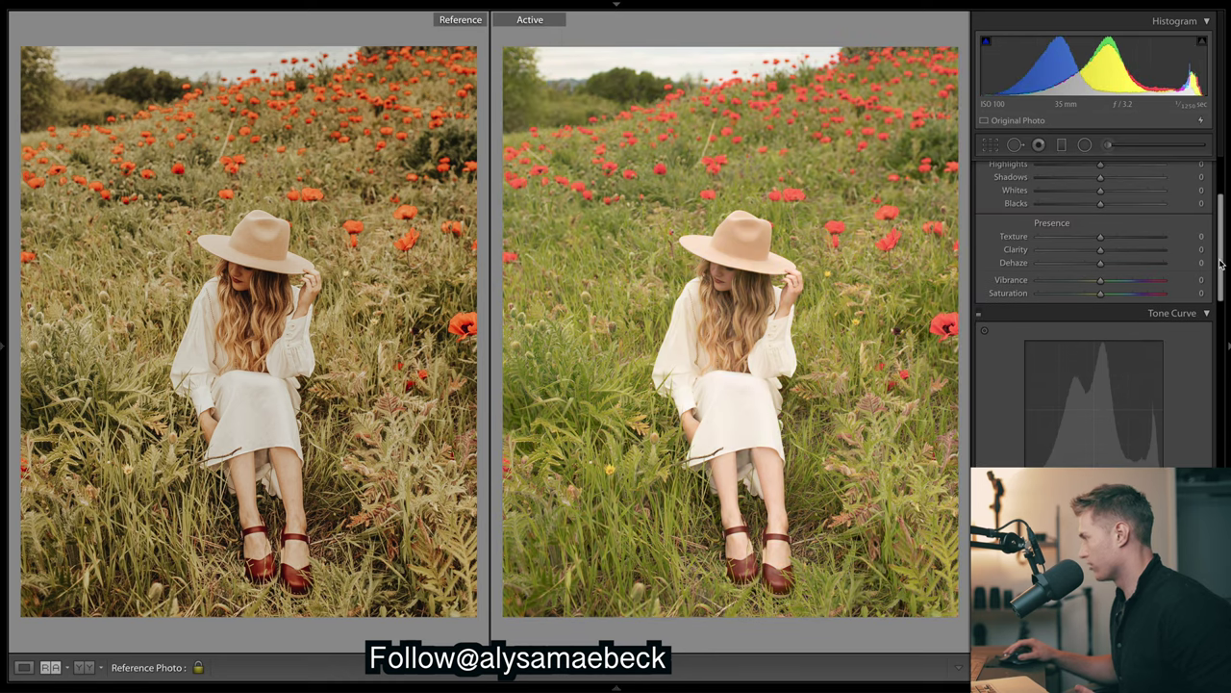
pyautogui.click(1130, 293)
pyautogui.moveTo(1131, 295); pyautogui.dragTo(1114, 296)
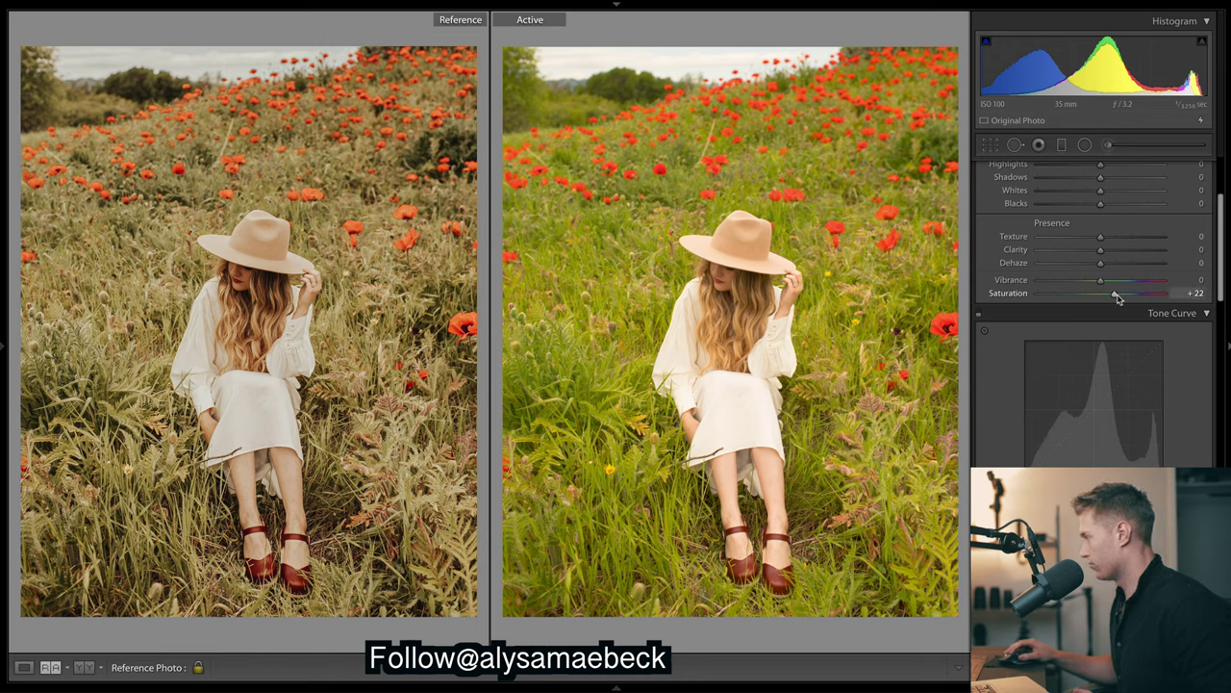
pyautogui.doubleClick(1114, 293)
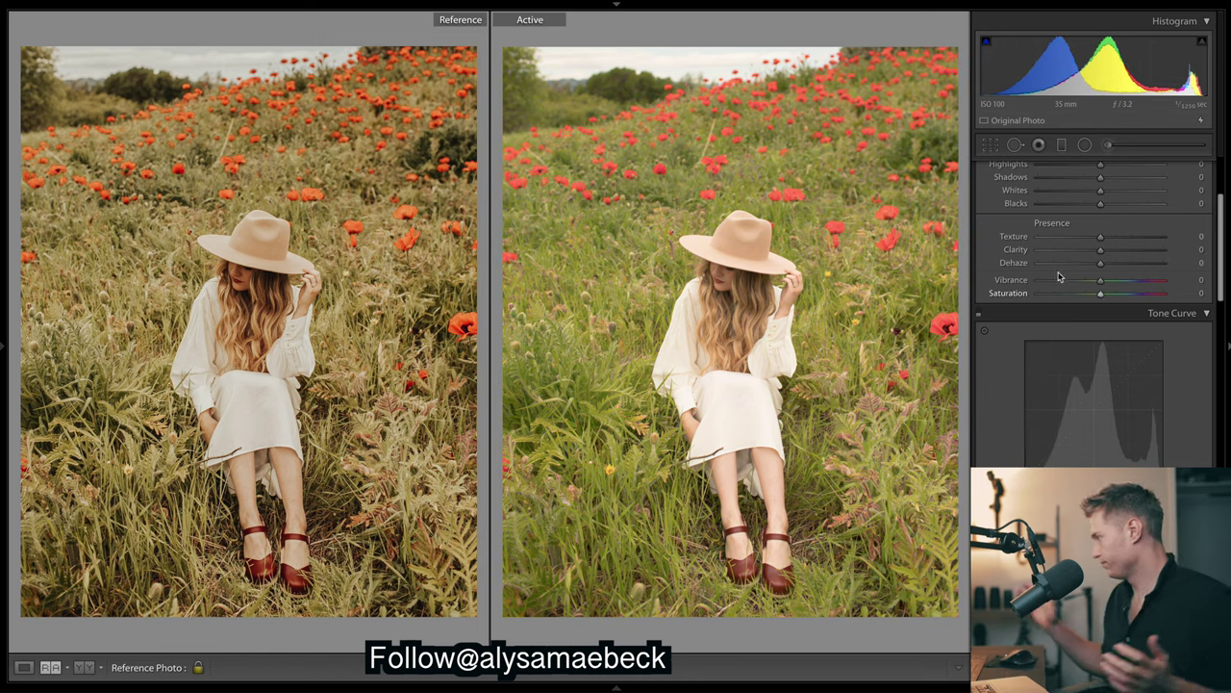
# Re-enable the tone curve and undo the recent changes back to the faded RGB curve
pyautogui.click(978, 312)
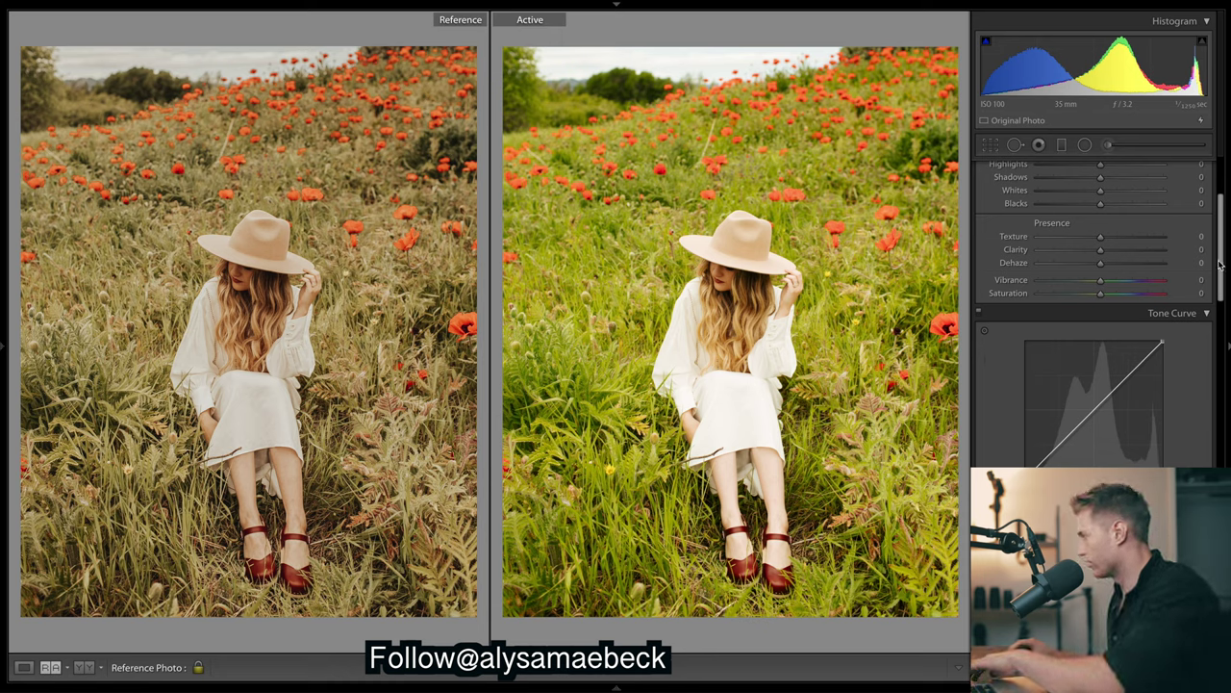
pyautogui.scroll(-3, 1220, 265)
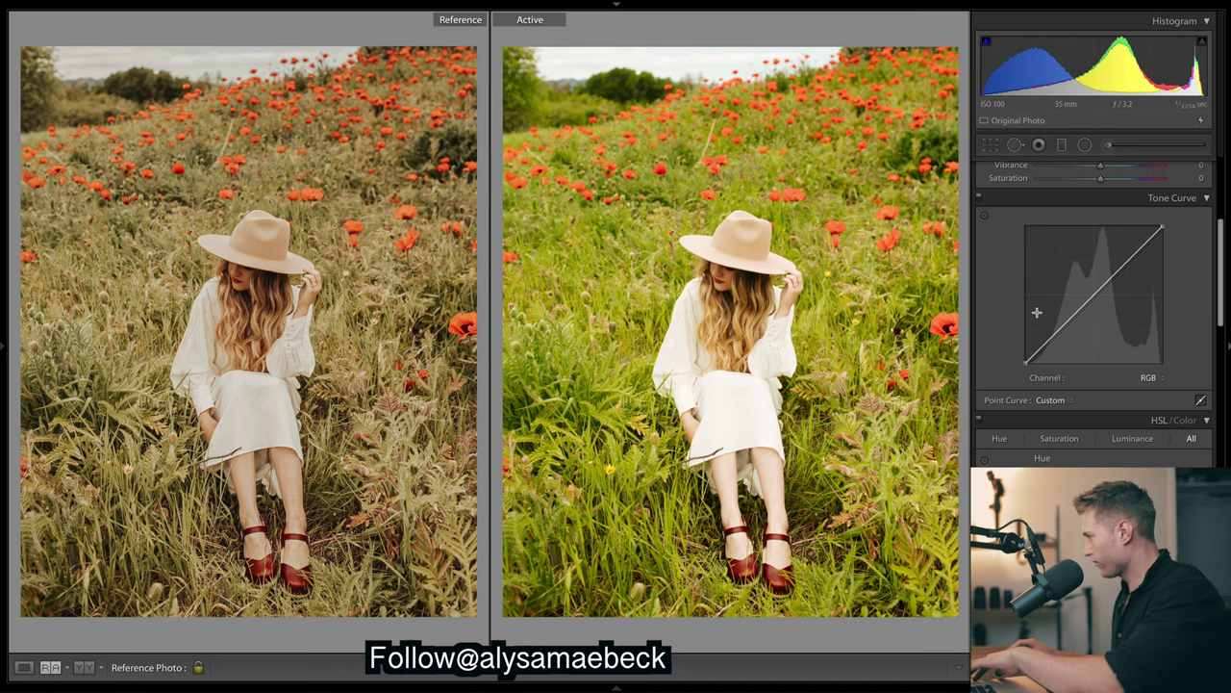
pyautogui.hotkey('ctrl', 'z')
pyautogui.hotkey('ctrl', 'z')
pyautogui.hotkey('ctrl', 'z')
pyautogui.hotkey('ctrl', 'z')
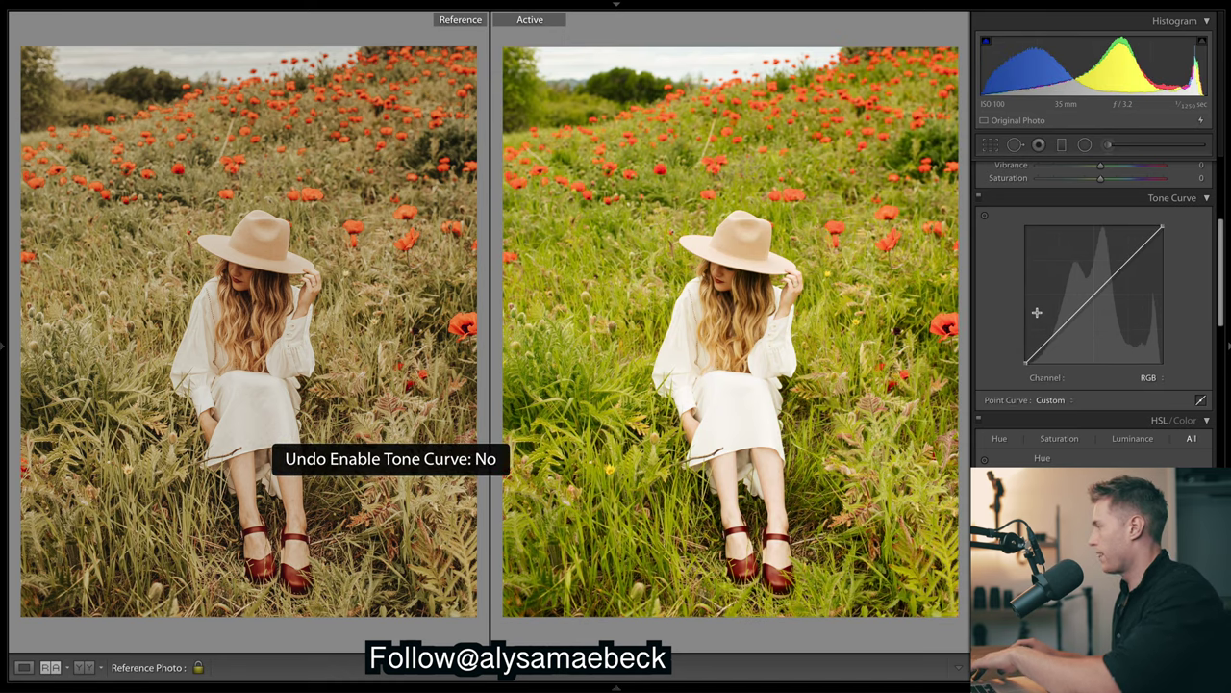
pyautogui.hotkey('ctrl', 'z')
pyautogui.hotkey('ctrl', 'z')
pyautogui.hotkey('ctrl', 'z')
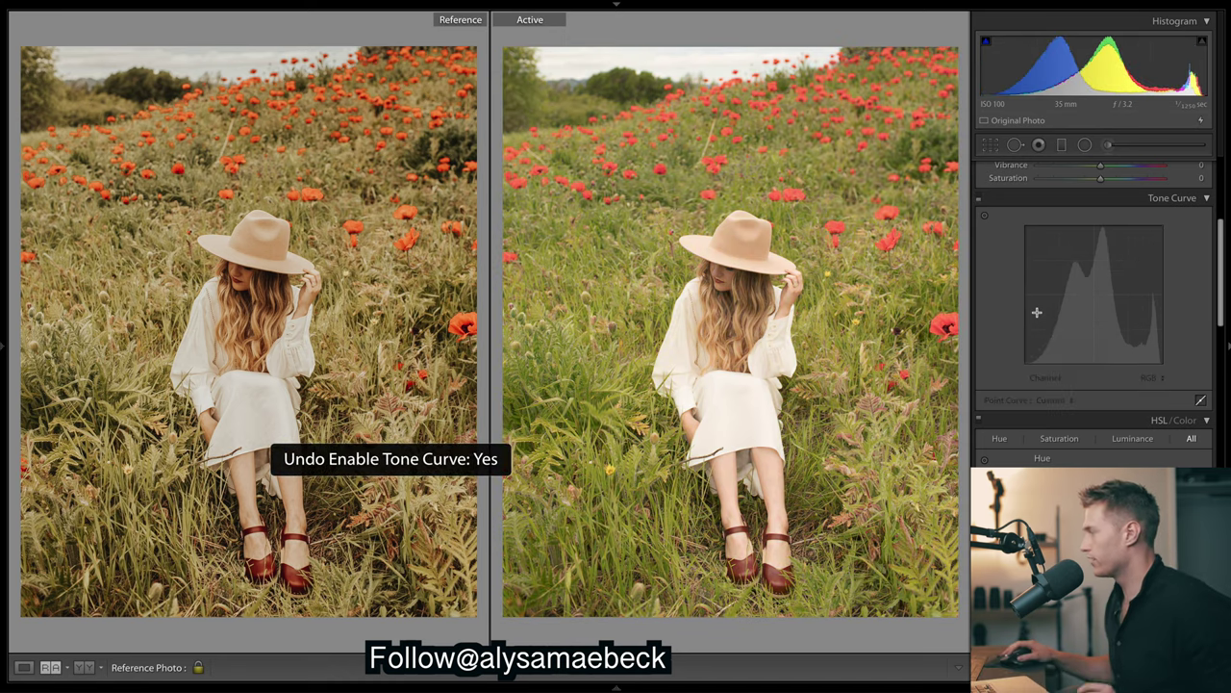
pyautogui.hotkey('ctrl', 'z')
pyautogui.hotkey('ctrl', 'z')
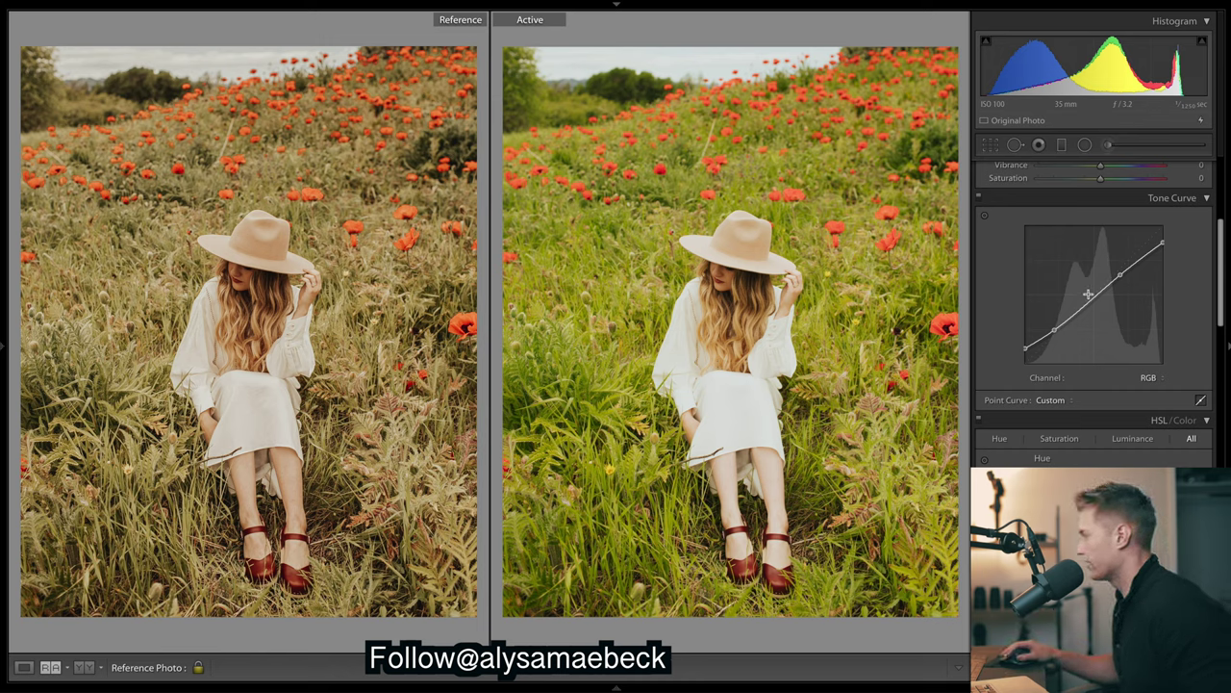
# Try other RGB curve points, including a black point at about 18.4 % and a midpoint at about 51.8 / 48.2 %, undoing each change
pyautogui.moveTo(1157, 247); pyautogui.dragTo(1209, 249)
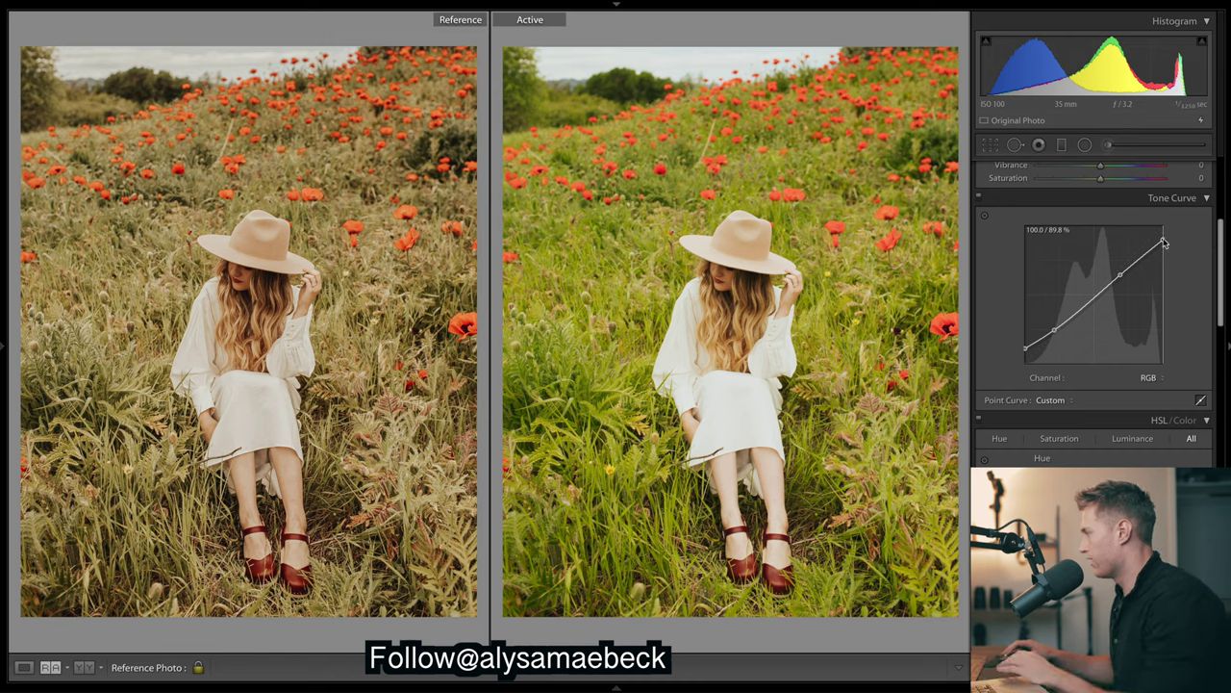
pyautogui.hotkey('ctrl', 'z')
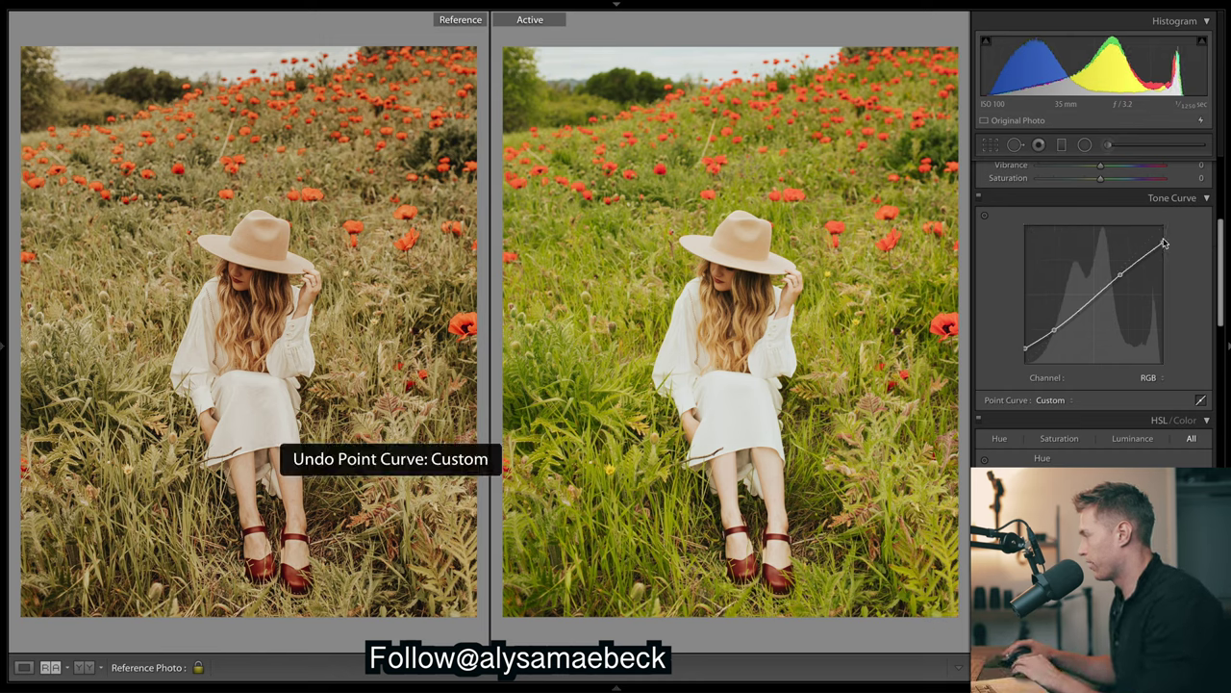
pyautogui.moveTo(1025, 348)
pyautogui.mouseDown()
pyautogui.moveTo(1020, 366)
pyautogui.moveTo(1015, 348)
pyautogui.moveTo(1004, 361)
pyautogui.moveTo(1006, 338)
pyautogui.moveTo(1023, 337)
pyautogui.mouseUp()
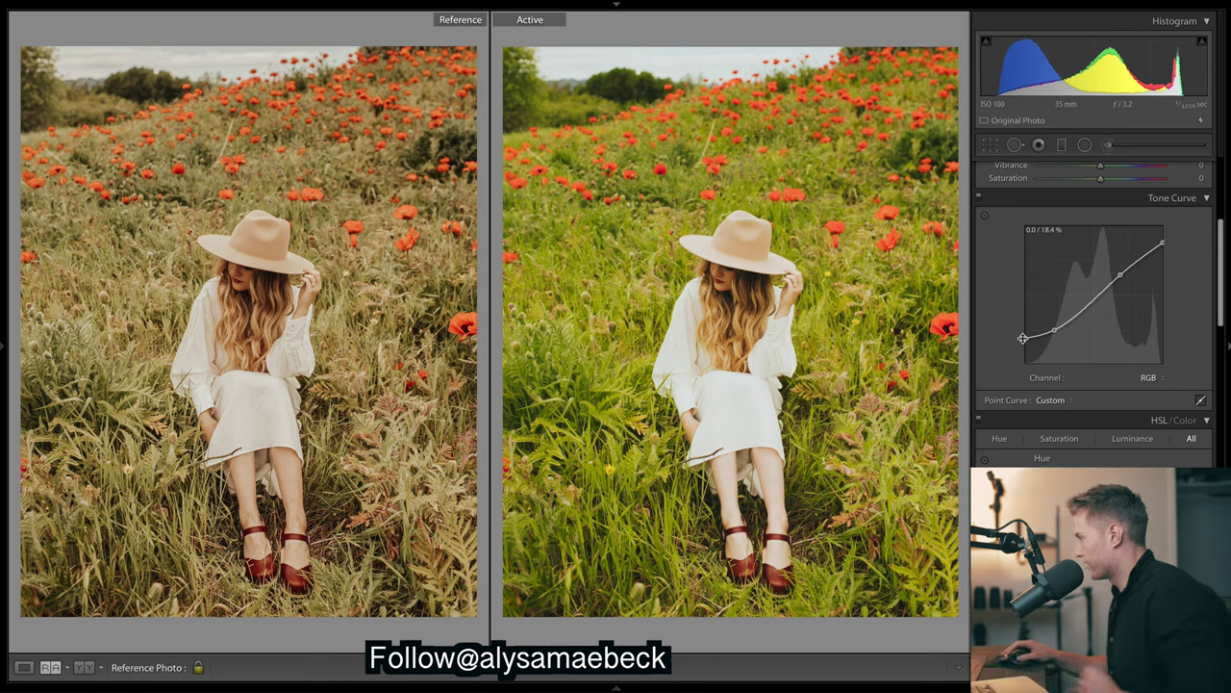
pyautogui.hotkey('ctrl', 'z')
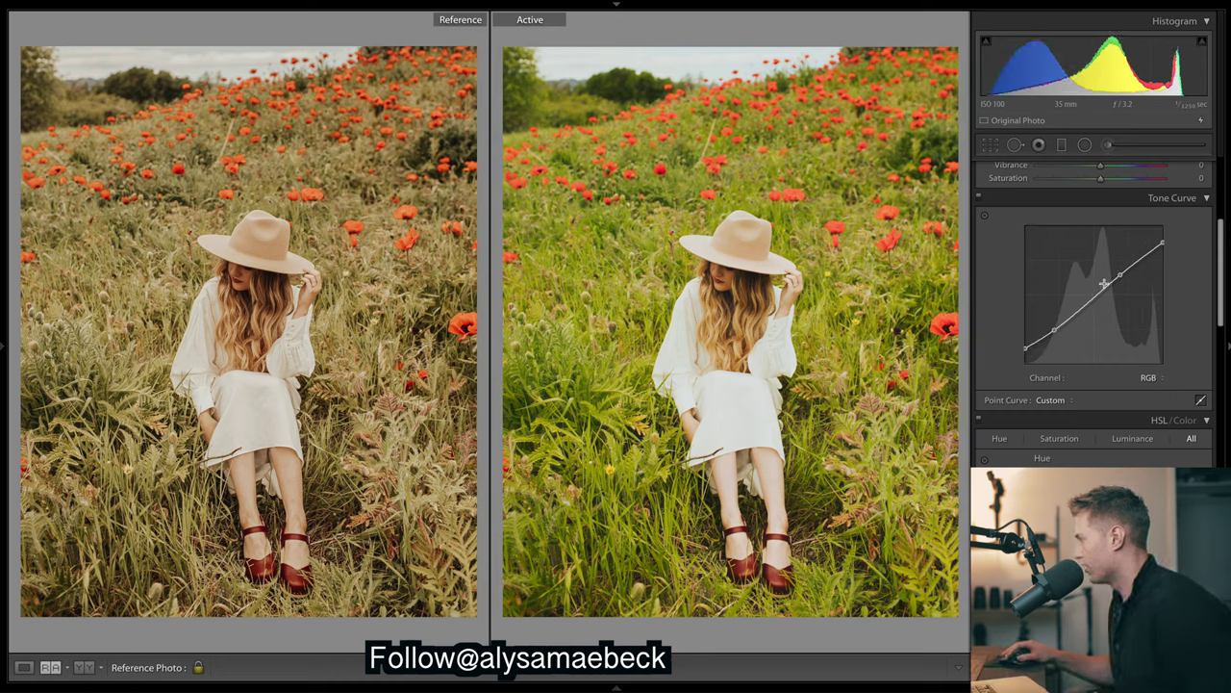
pyautogui.moveTo(1097, 298)
pyautogui.mouseDown()
pyautogui.moveTo(1097, 284)
pyautogui.moveTo(1097, 302)
pyautogui.mouseUp()
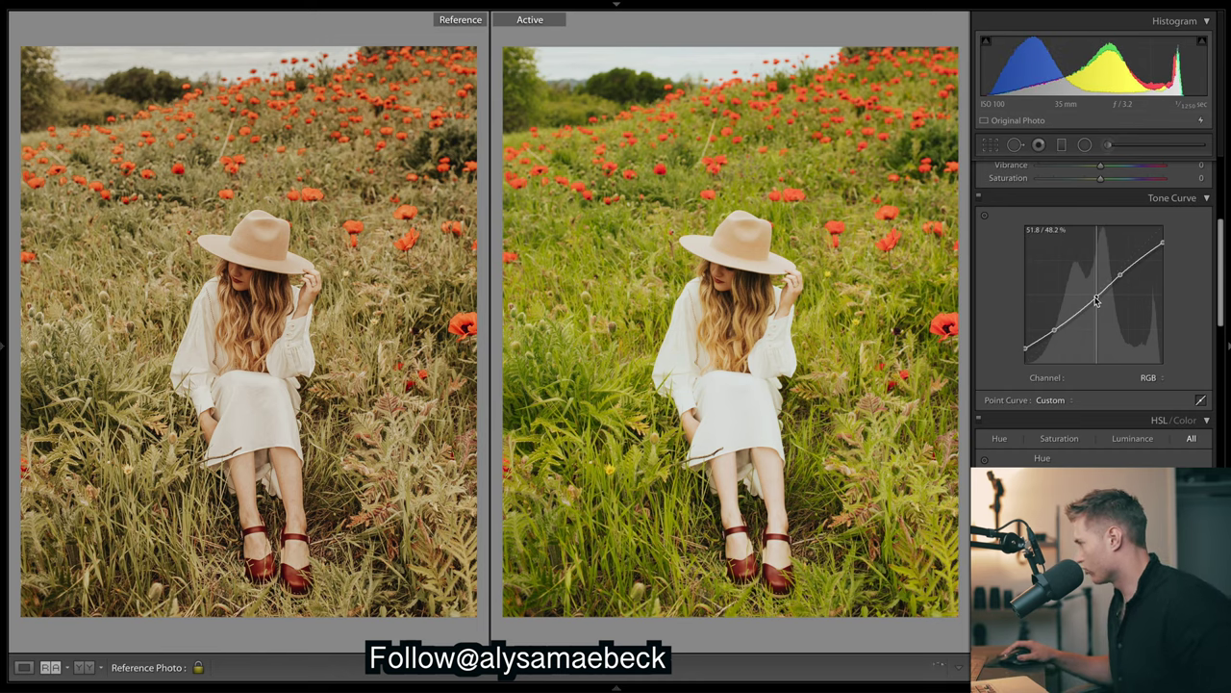
pyautogui.hotkey('ctrl', 'z')
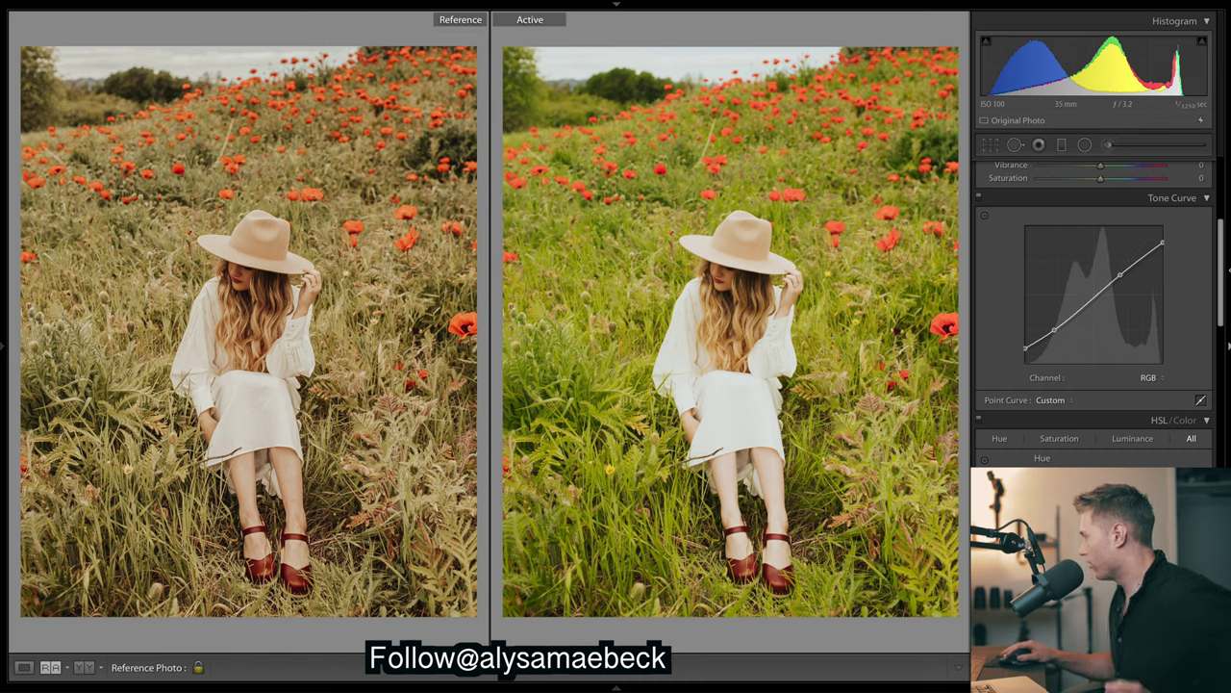
pyautogui.moveTo(1220, 261); pyautogui.dragTo(1227, 204)
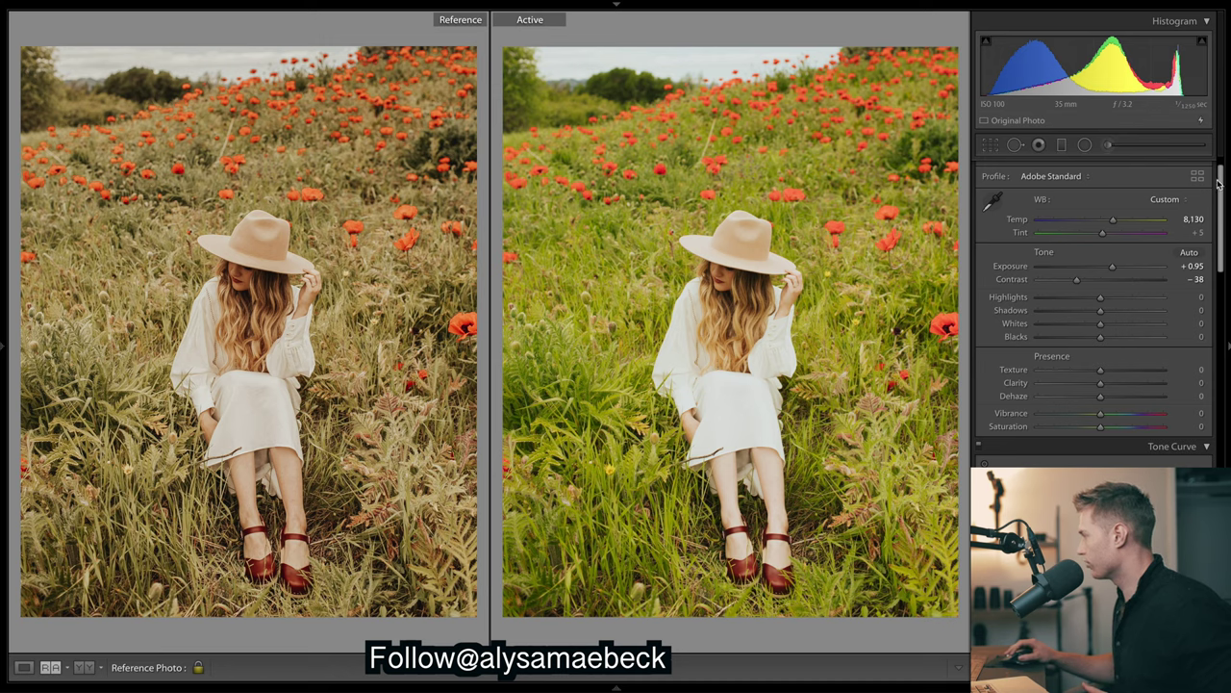
pyautogui.moveTo(1219, 183); pyautogui.dragTo(1226, 425)
pyautogui.scroll(15, 1096, 307)
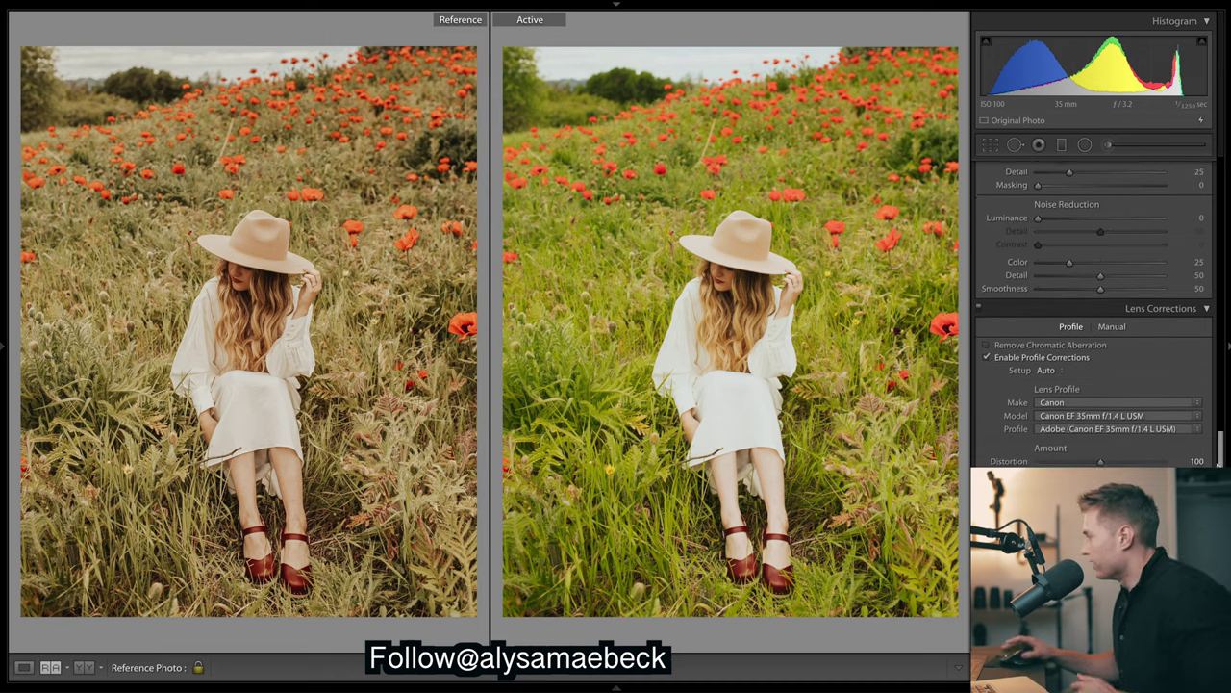
pyautogui.scroll(-1, 1187, 206)
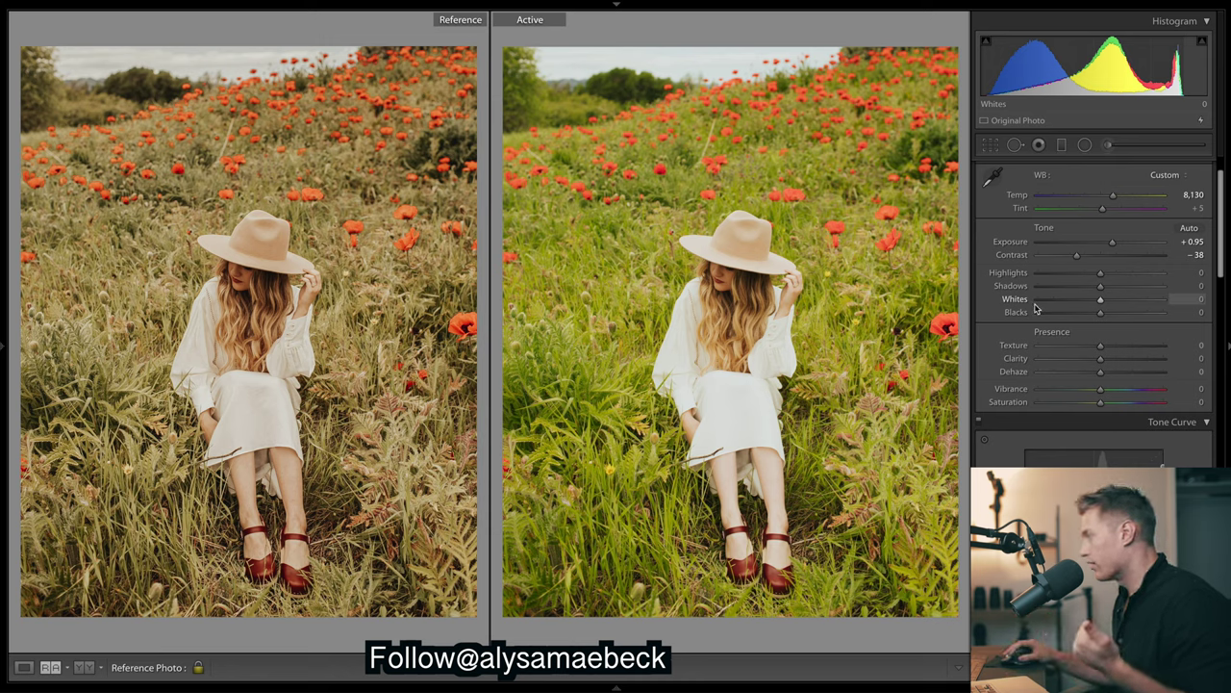
# Inspect the white dress up close, and lower the highlights to −100 to recover its detail
pyautogui.click(691, 371)
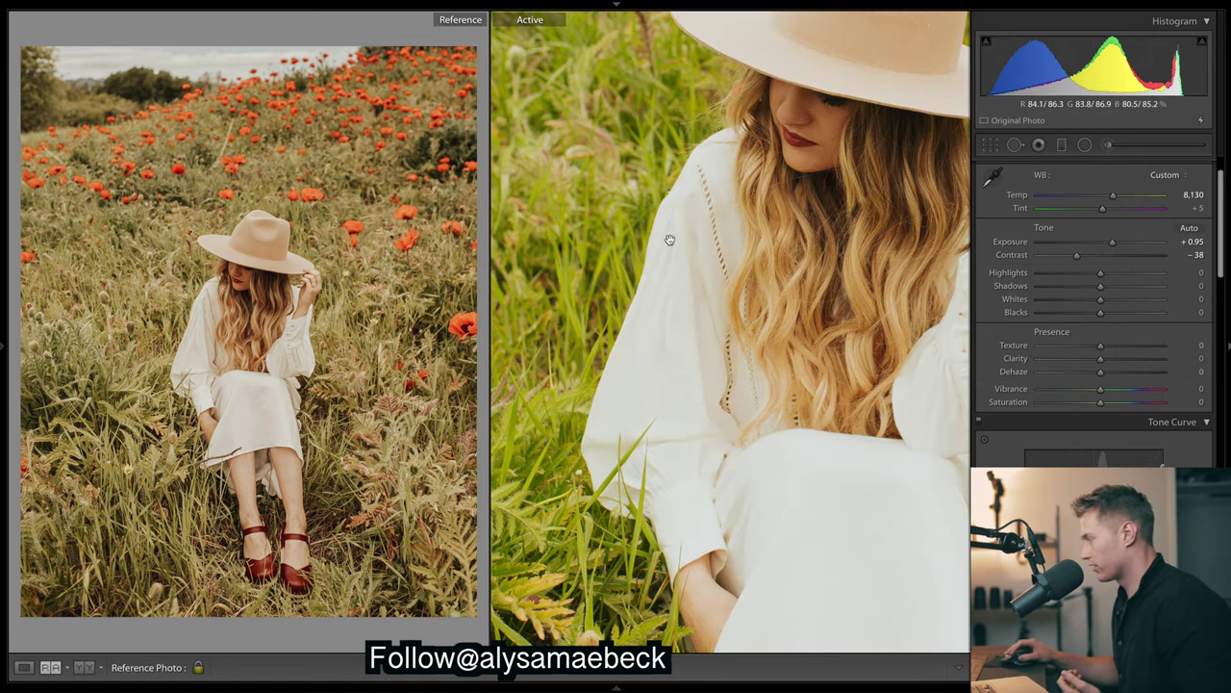
pyautogui.scroll(-2, 694, 407)
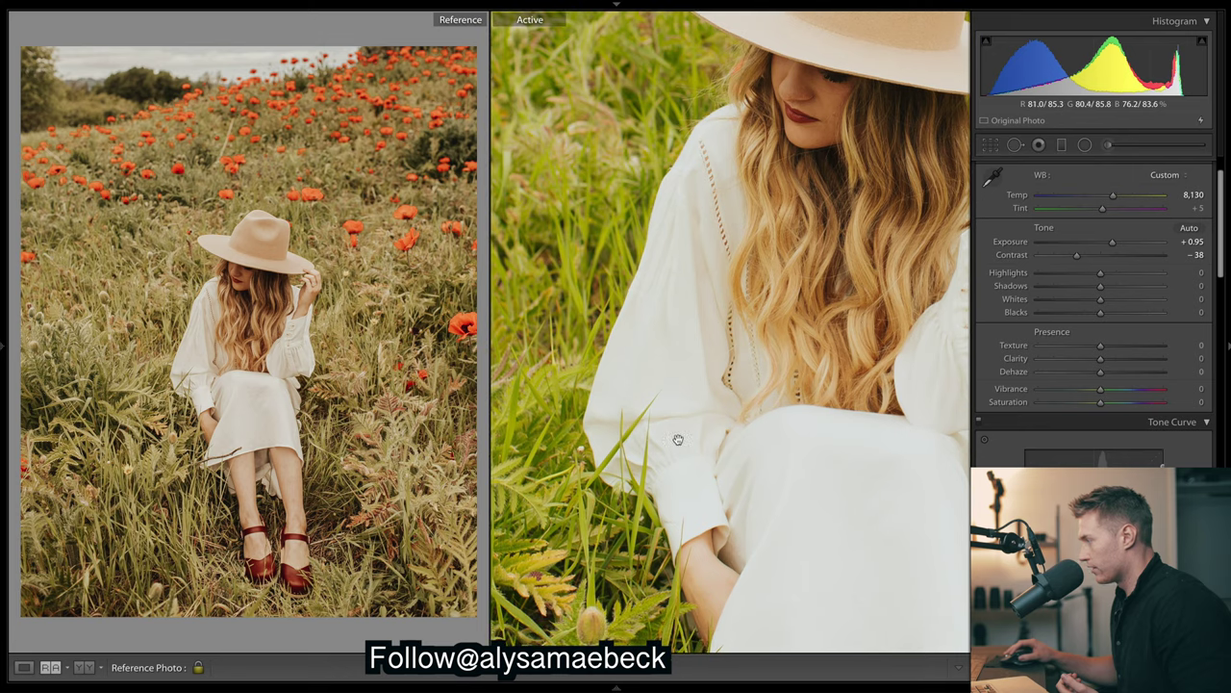
pyautogui.click(689, 462)
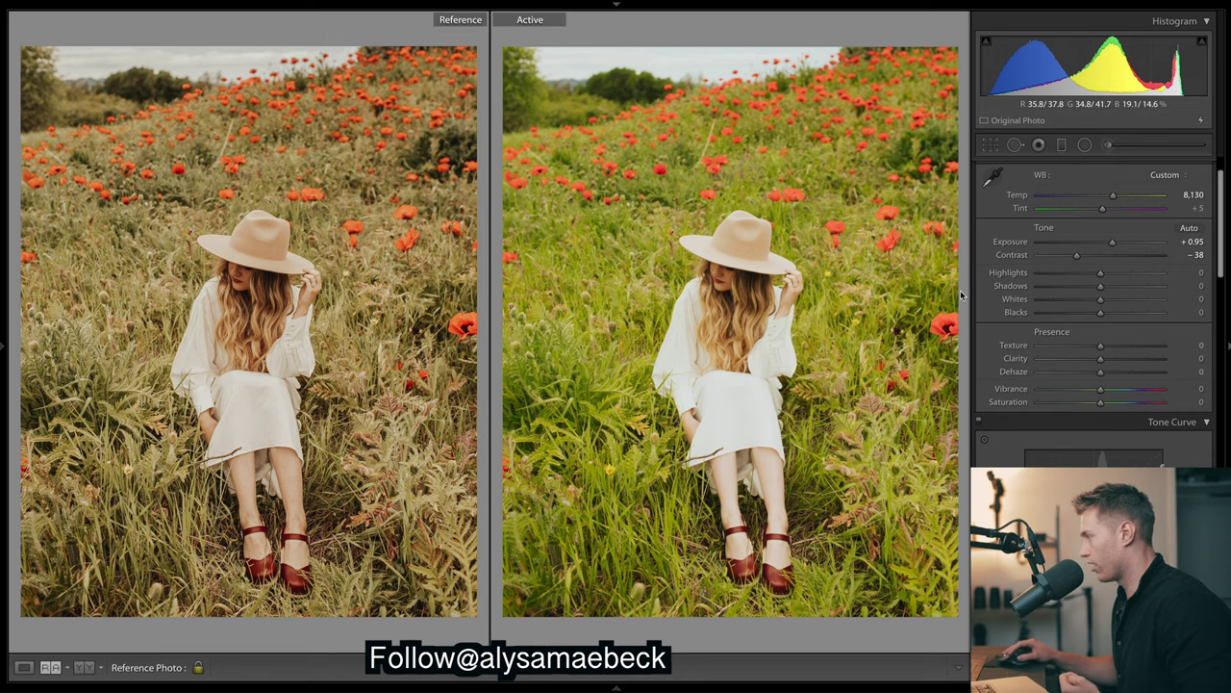
pyautogui.moveTo(1098, 276); pyautogui.dragTo(787, 294)
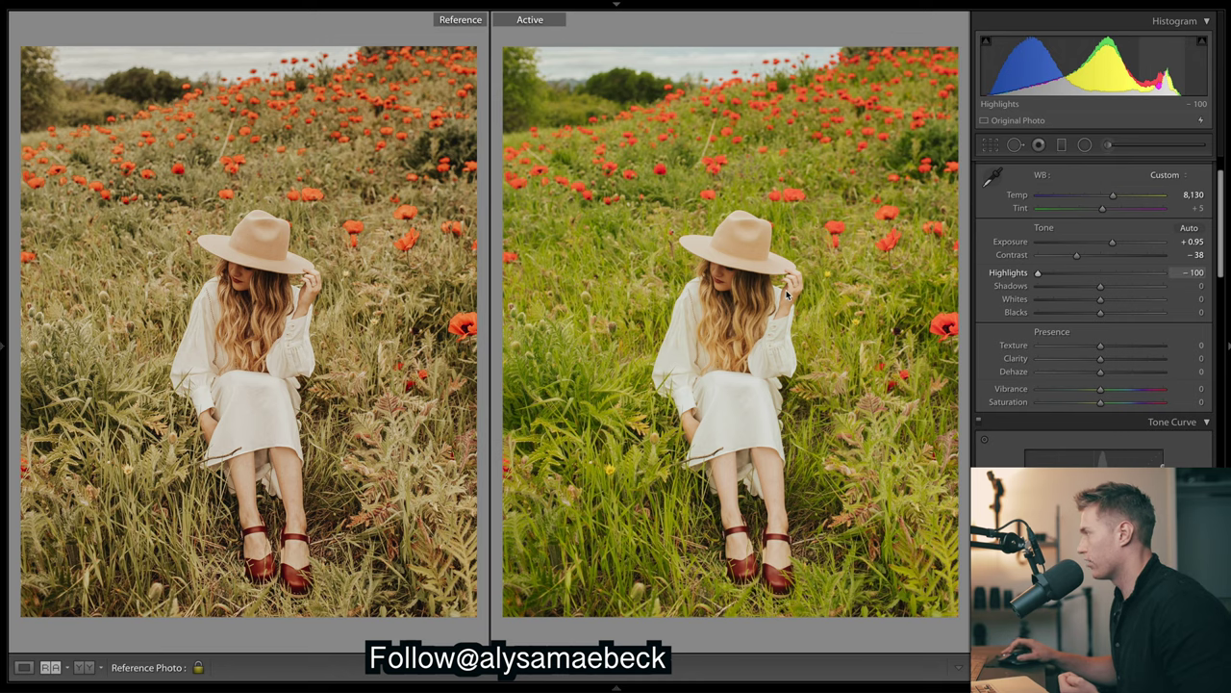
pyautogui.doubleClick(1083, 279)
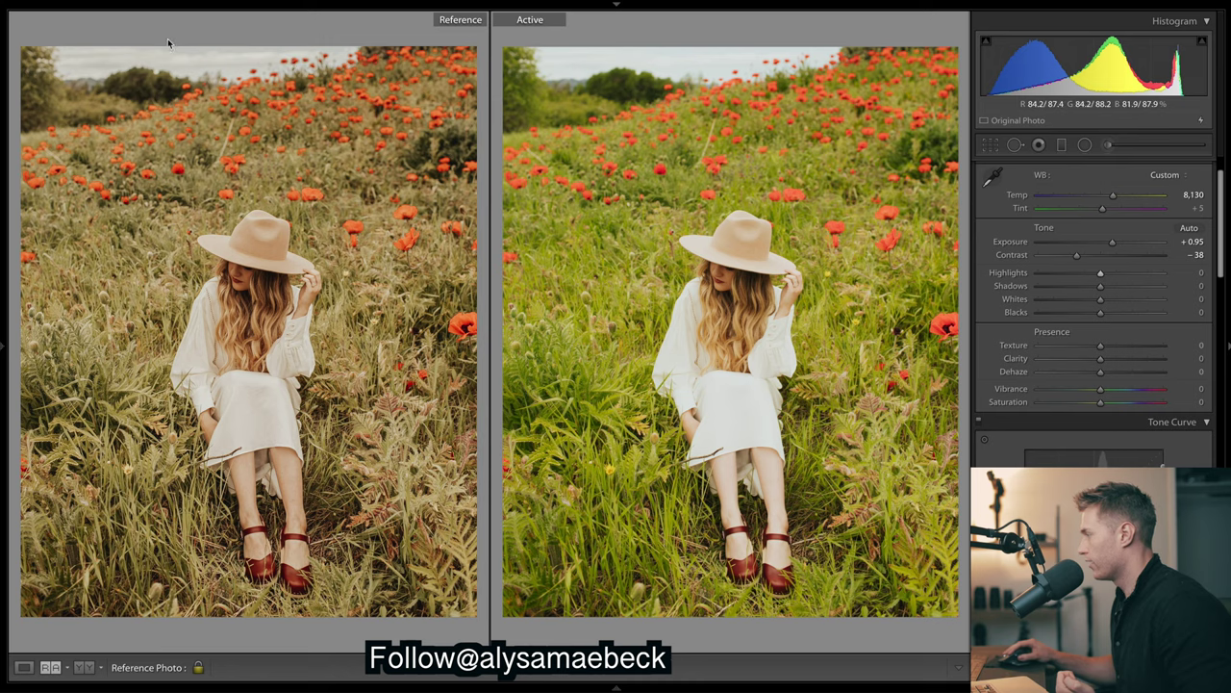
pyautogui.moveTo(1101, 277); pyautogui.dragTo(964, 273)
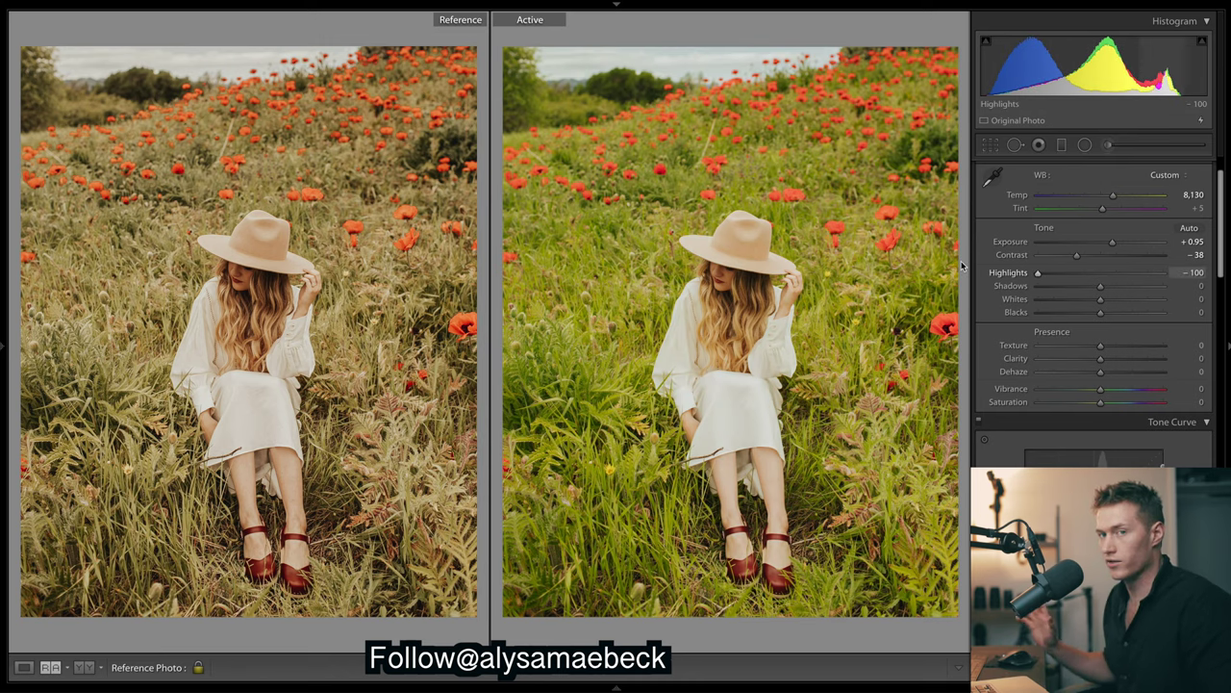
pyautogui.rightClick(964, 265)
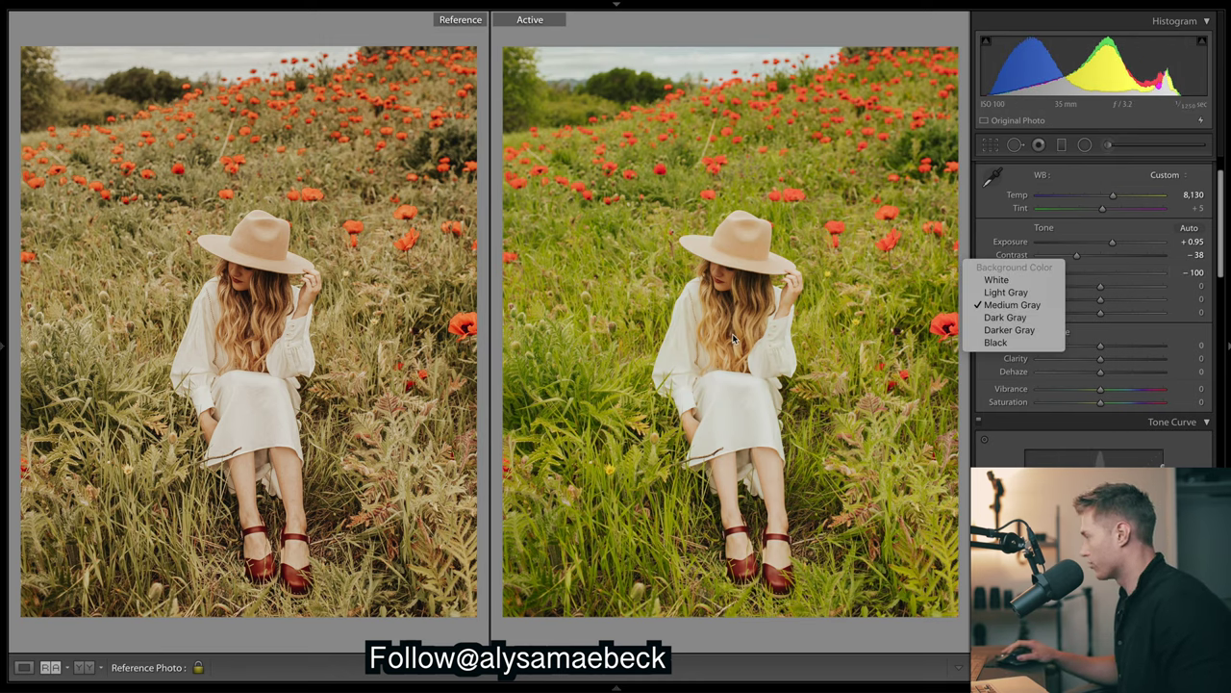
pyautogui.click(1109, 264)
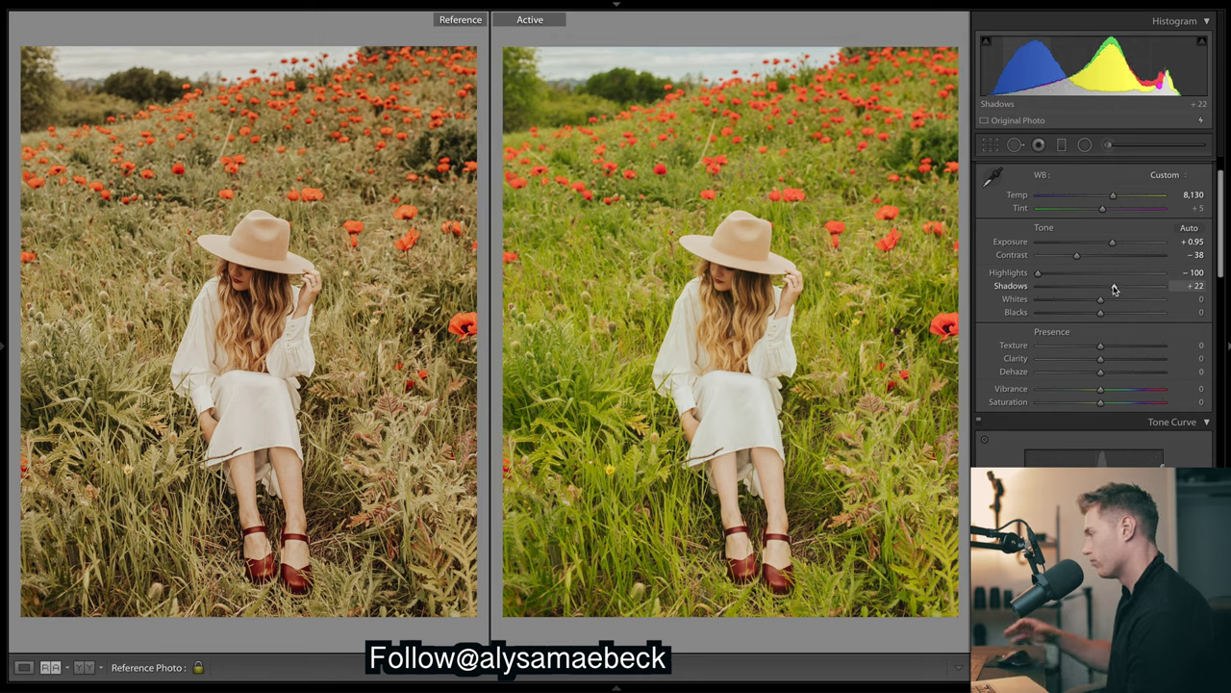
# Raise the shadows to +31 and lower the whites to −16
pyautogui.moveTo(1114, 287); pyautogui.dragTo(1116, 287)
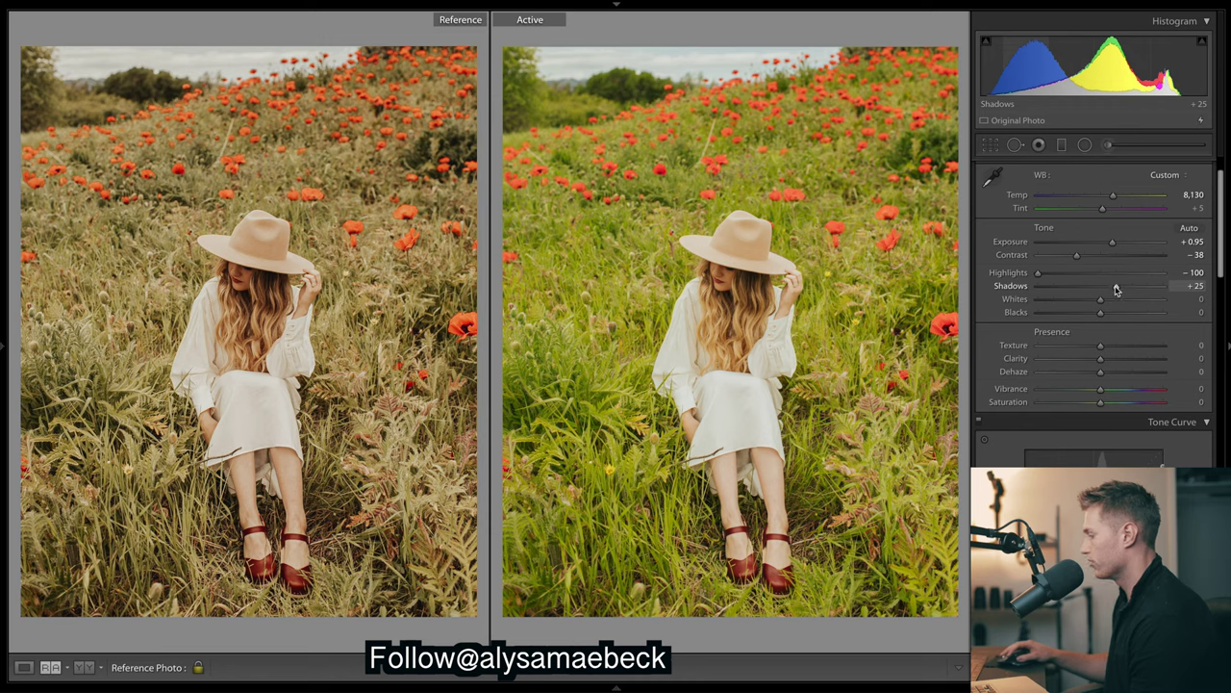
pyautogui.moveTo(1115, 290); pyautogui.dragTo(1119, 290)
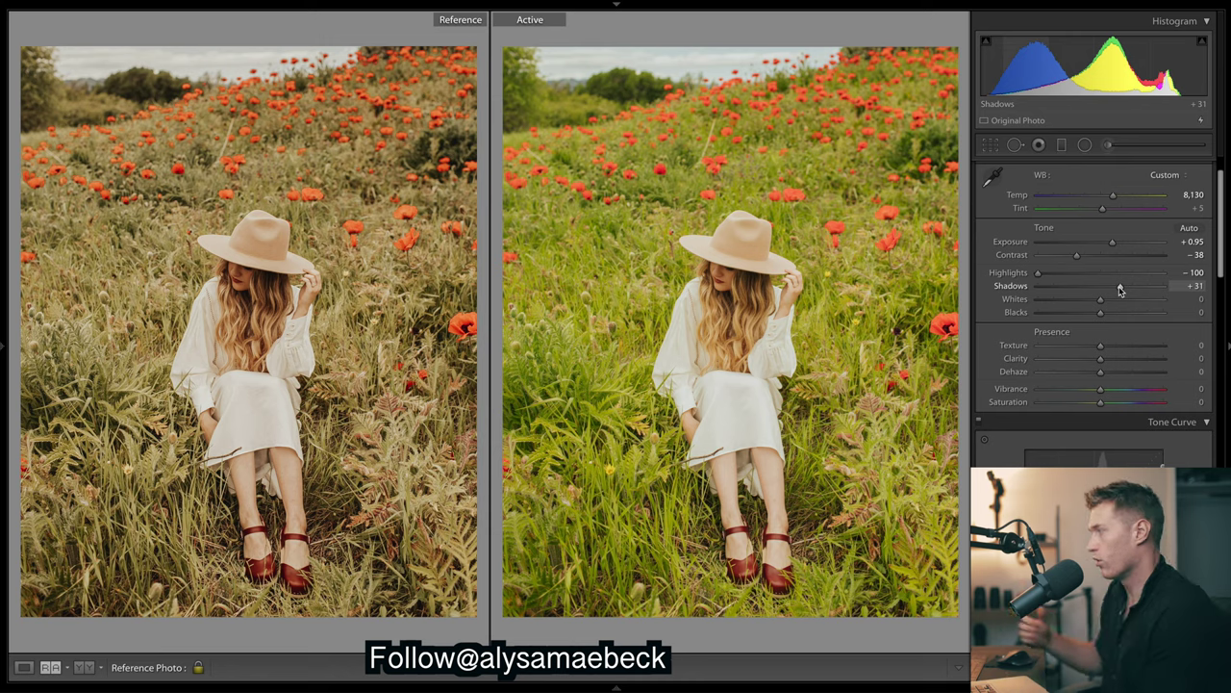
pyautogui.moveTo(1119, 289); pyautogui.dragTo(1120, 289)
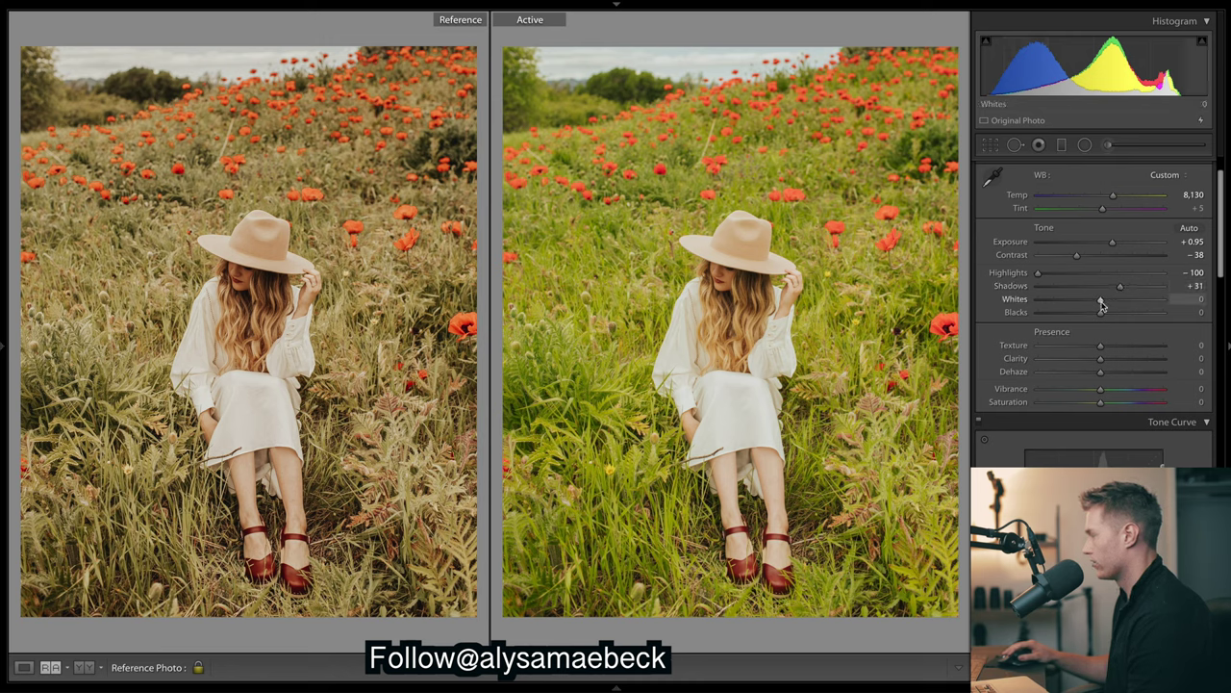
pyautogui.moveTo(1101, 306)
pyautogui.mouseDown()
pyautogui.moveTo(1085, 304)
pyautogui.moveTo(1114, 306)
pyautogui.moveTo(1067, 304)
pyautogui.moveTo(1090, 306)
pyautogui.mouseUp()
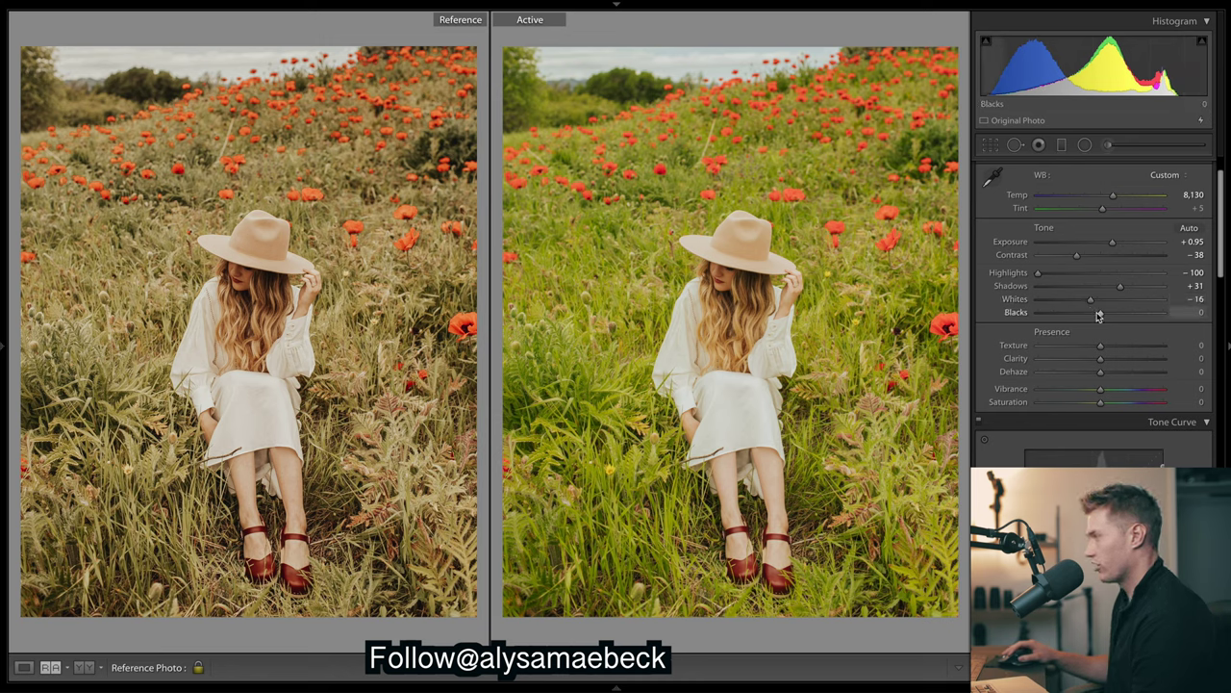
# Check the dark areas of the reference photo, lower the blacks to −35, and set the contrast to −31
pyautogui.click(469, 140)
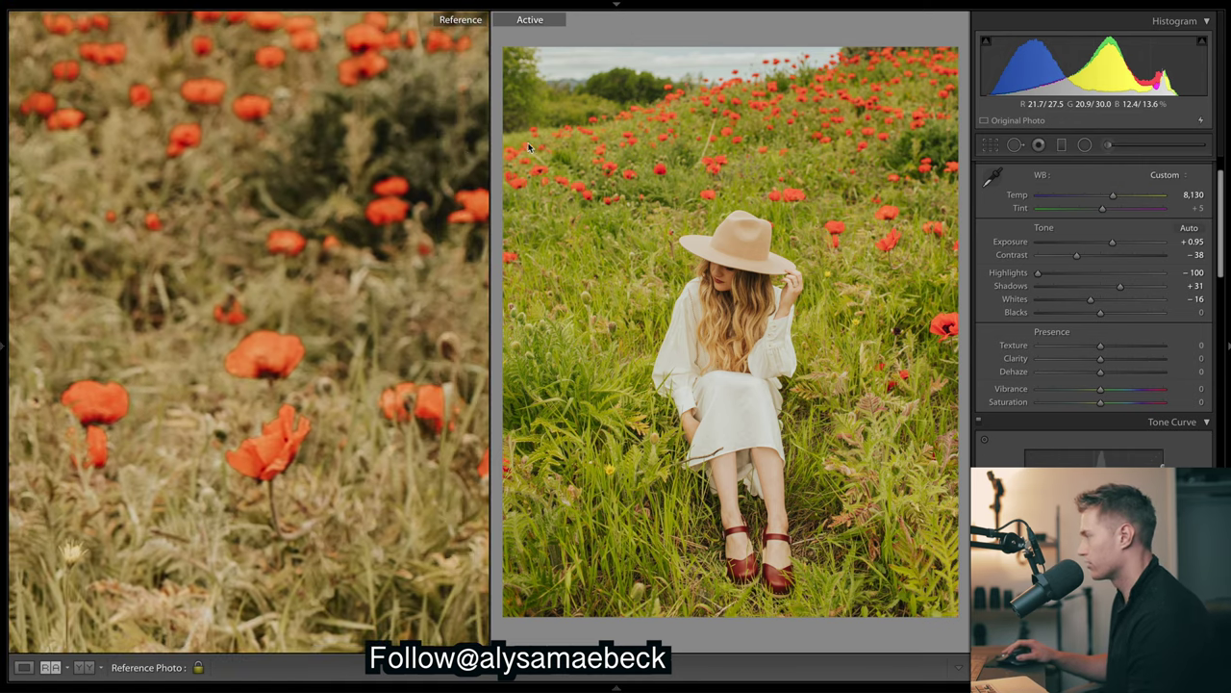
pyautogui.click(450, 159)
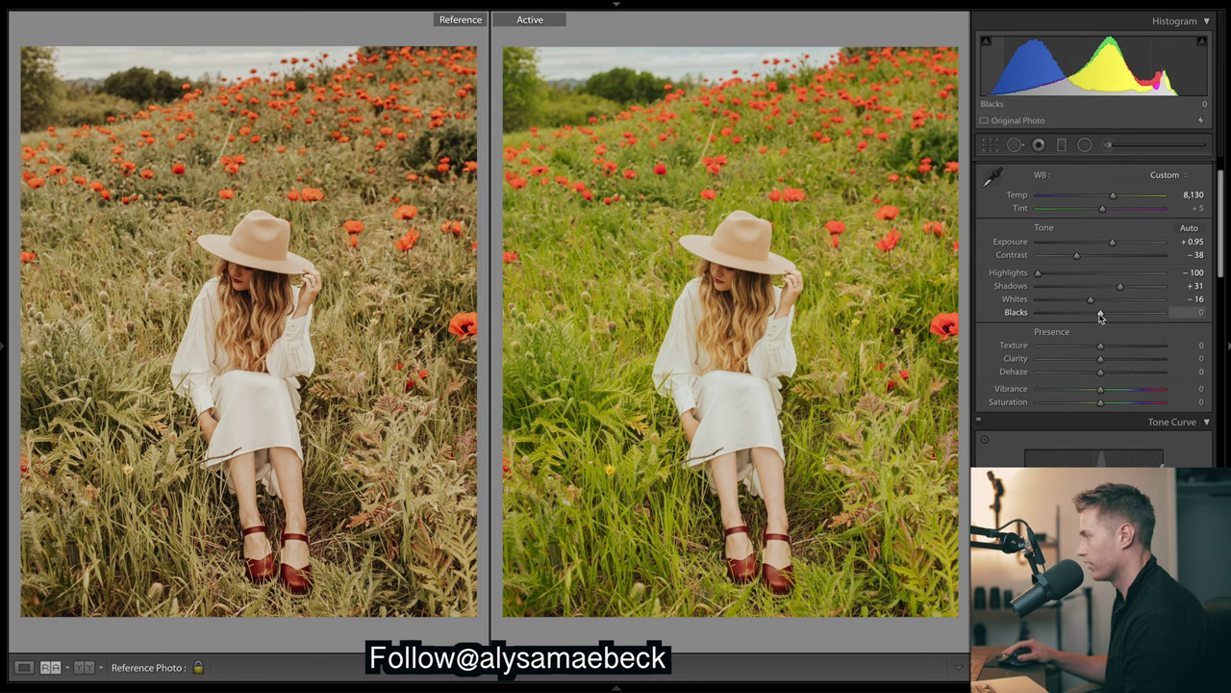
pyautogui.moveTo(1101, 318)
pyautogui.mouseDown()
pyautogui.moveTo(1071, 318)
pyautogui.moveTo(1090, 323)
pyautogui.mouseUp()
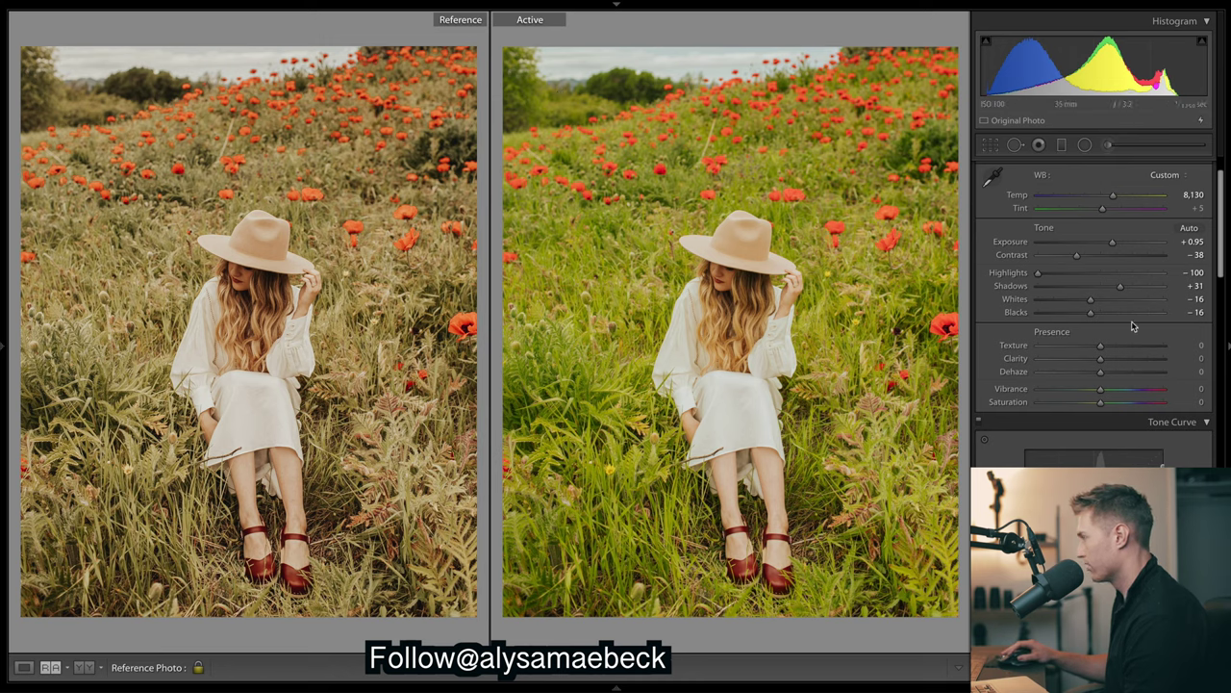
pyautogui.doubleClick(1090, 313)
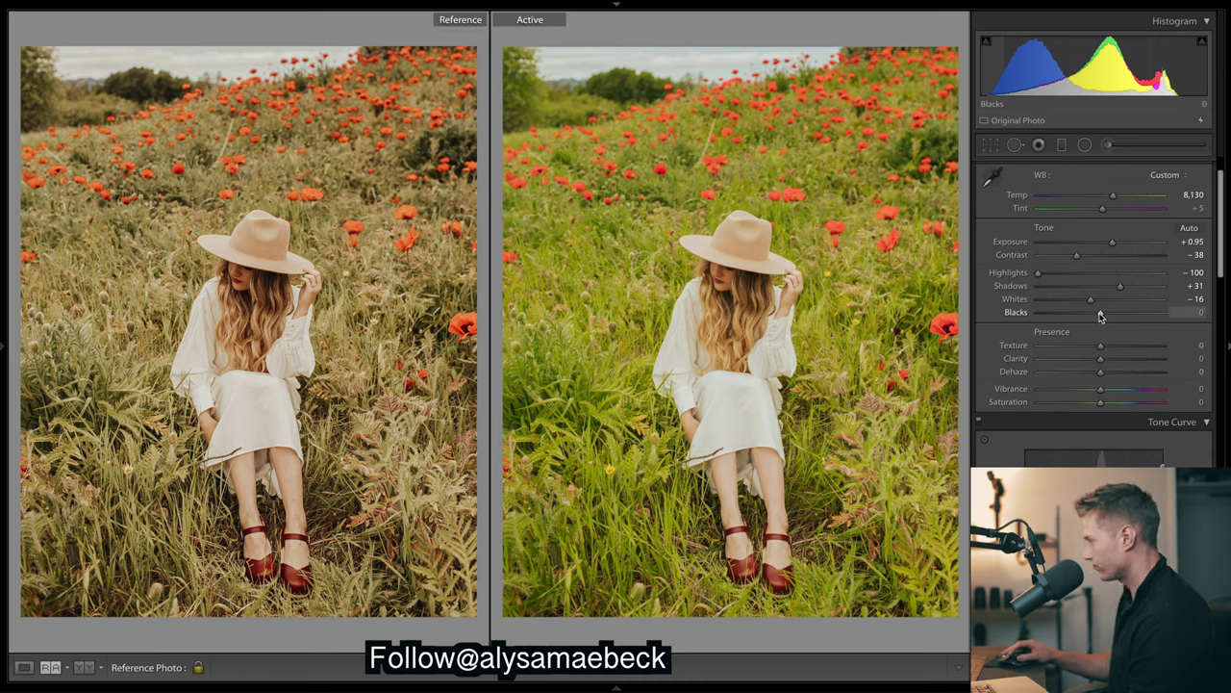
pyautogui.moveTo(1101, 317); pyautogui.dragTo(1077, 314)
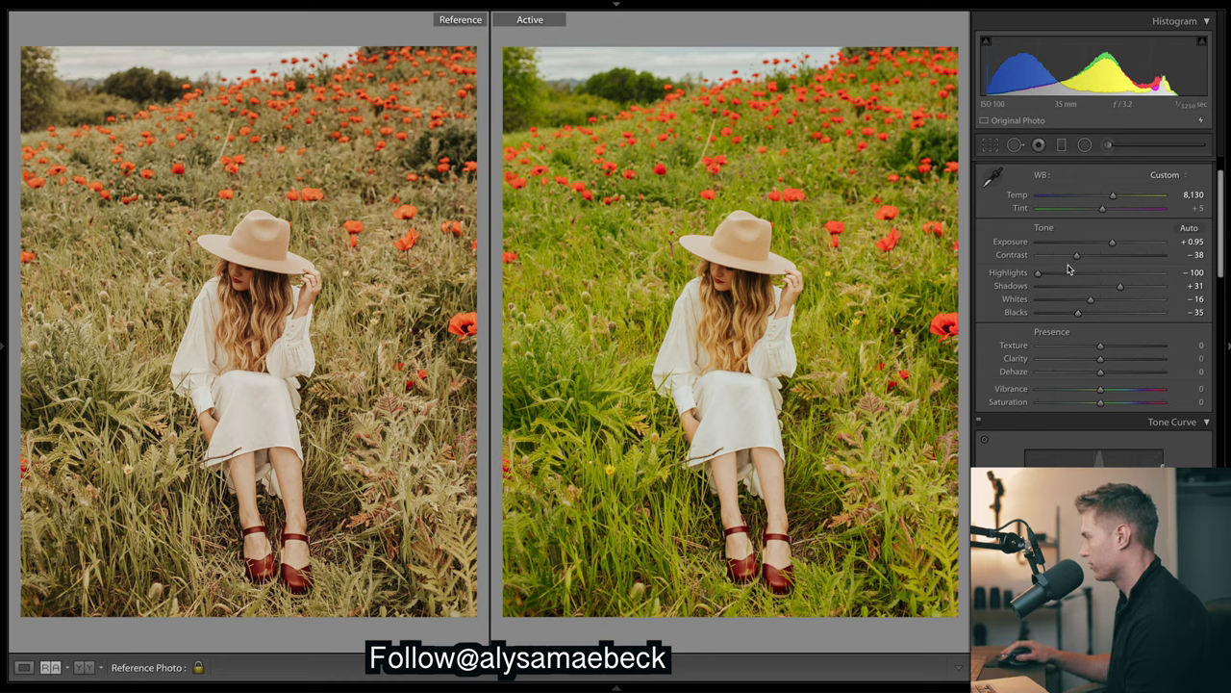
pyautogui.moveTo(1075, 259); pyautogui.dragTo(1081, 258)
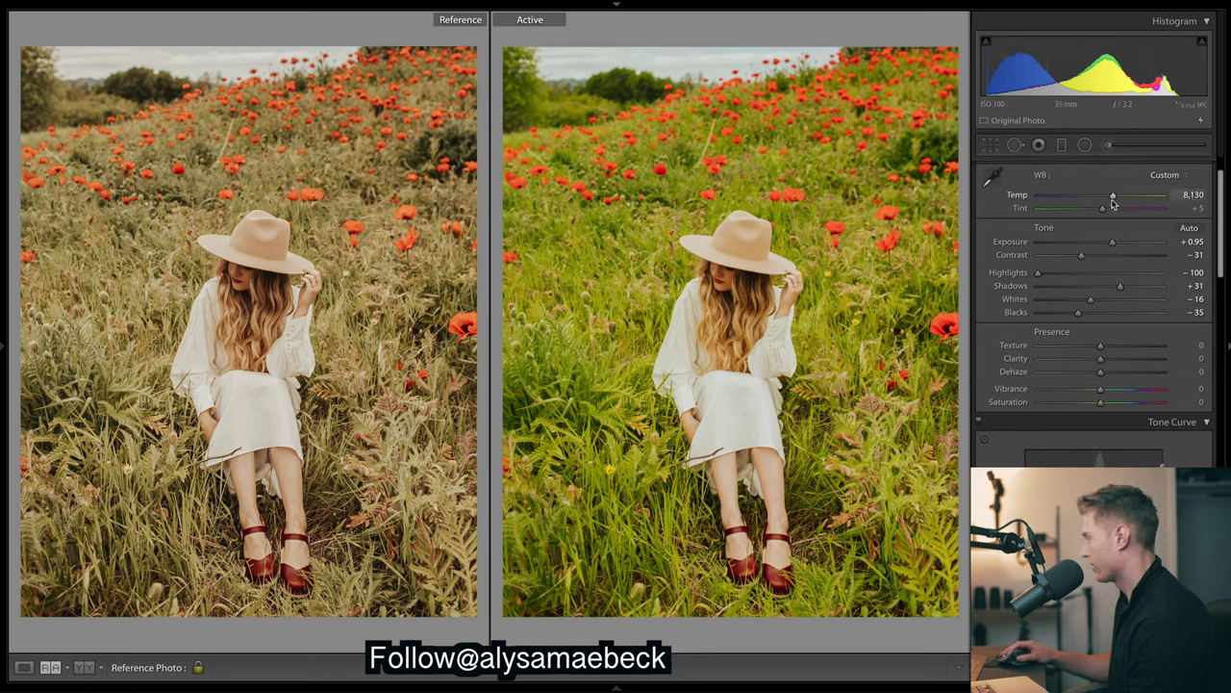
# Set the camera calibration hues to +29 for the red primary, +30 for green and −31 for blue
pyautogui.moveTo(1224, 198); pyautogui.dragTo(1223, 476)
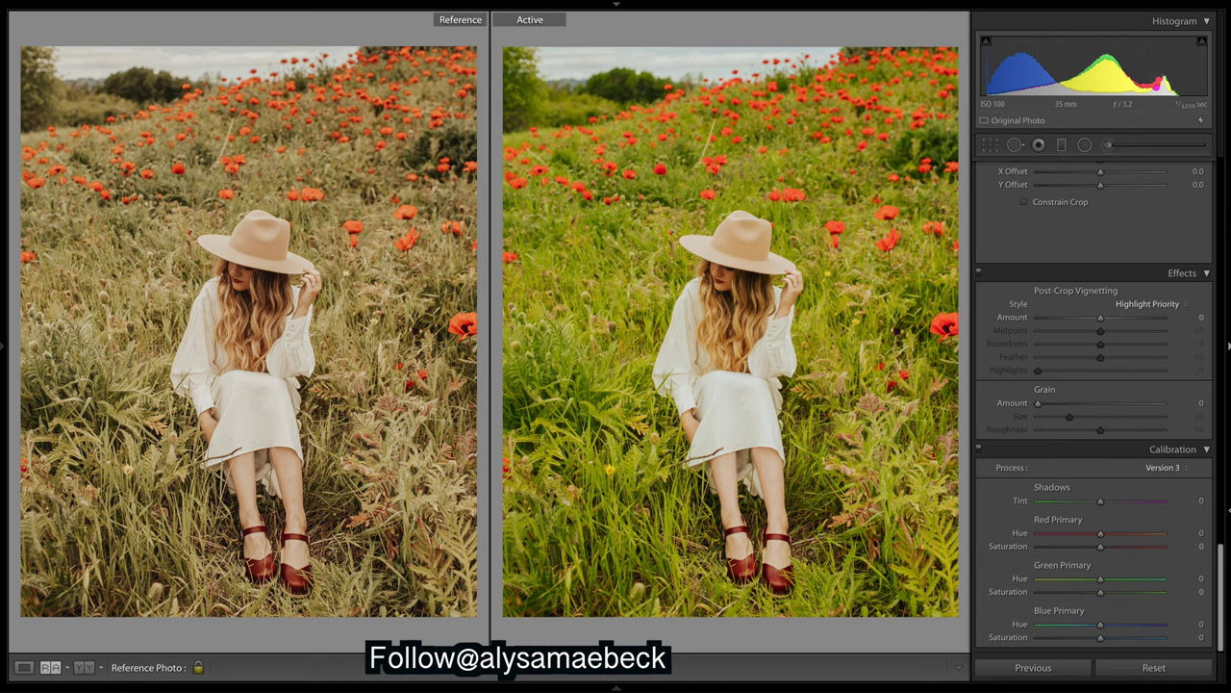
pyautogui.moveTo(1099, 533)
pyautogui.mouseDown()
pyautogui.moveTo(1135, 540)
pyautogui.moveTo(1115, 534)
pyautogui.mouseUp()
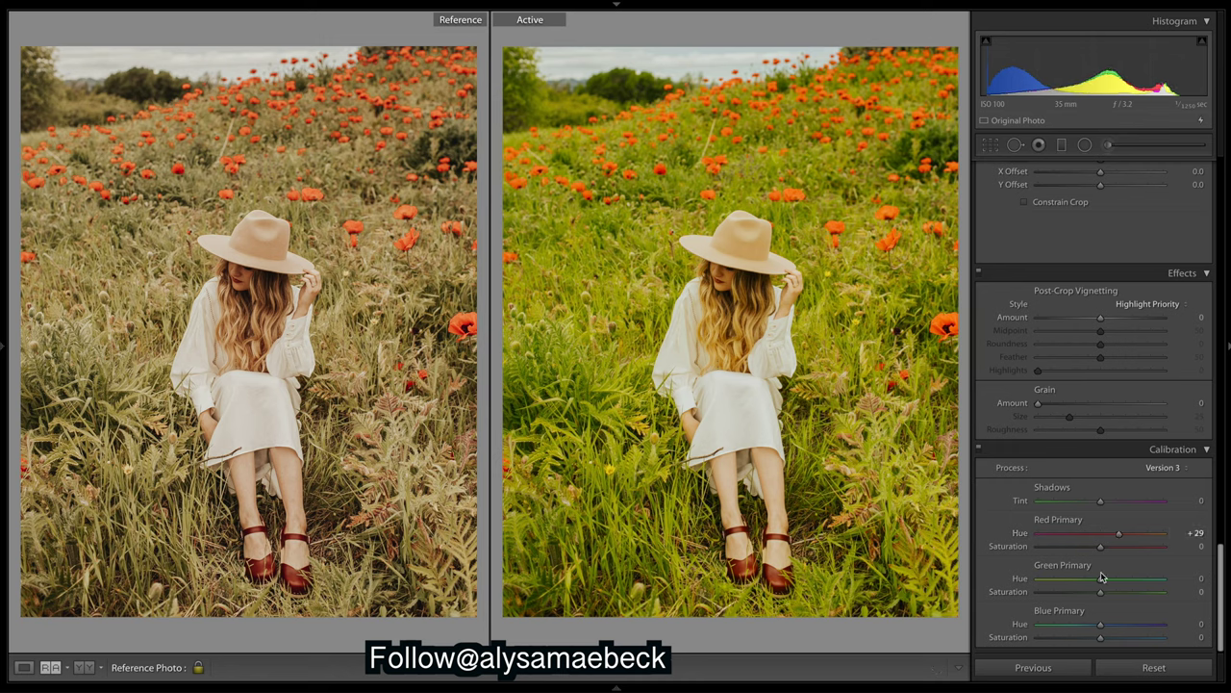
pyautogui.moveTo(1101, 579)
pyautogui.mouseDown()
pyautogui.moveTo(1047, 578)
pyautogui.moveTo(1153, 581)
pyautogui.moveTo(1093, 583)
pyautogui.moveTo(1119, 583)
pyautogui.moveTo(1126, 564)
pyautogui.moveTo(1119, 578)
pyautogui.mouseUp()
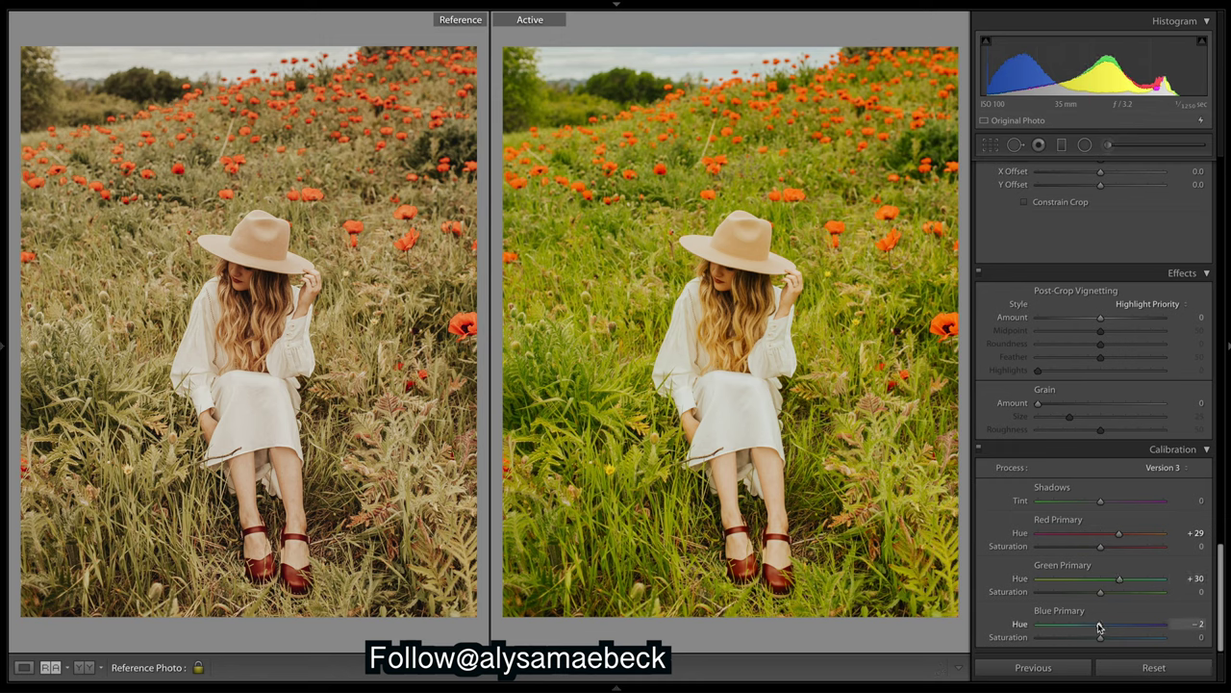
pyautogui.moveTo(1099, 627)
pyautogui.mouseDown()
pyautogui.moveTo(1131, 625)
pyautogui.moveTo(1050, 626)
pyautogui.moveTo(1081, 626)
pyautogui.mouseUp()
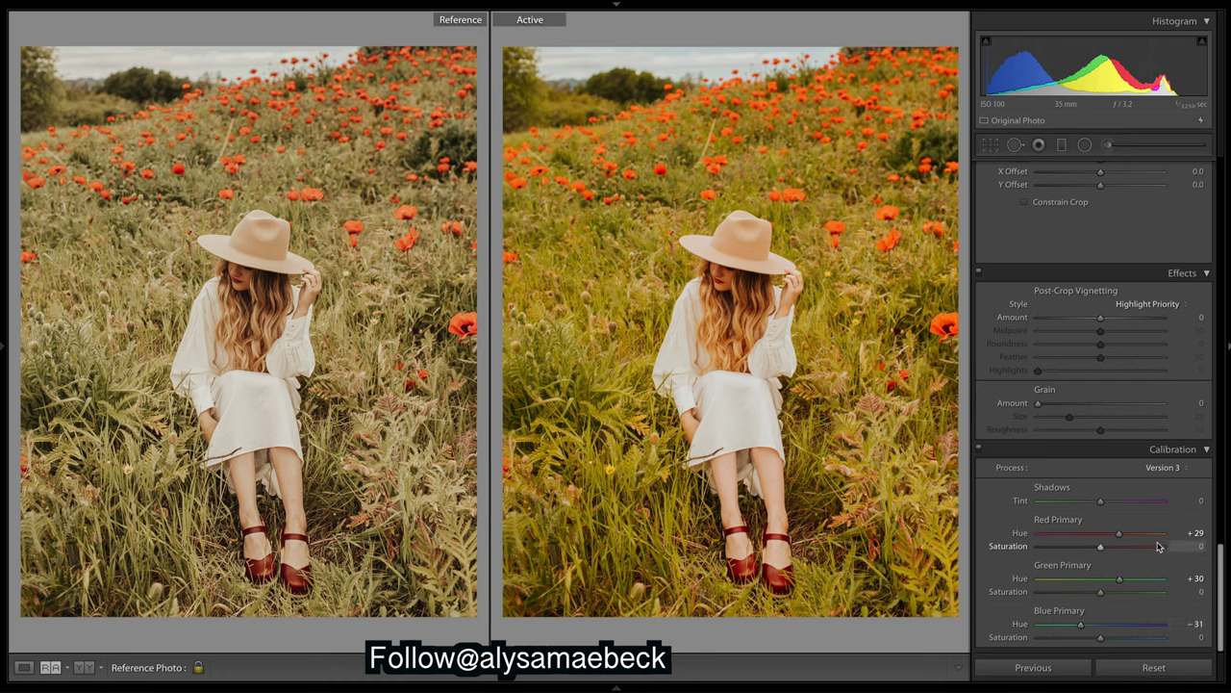
# Try opposite calibration hues of −31 for red, −19 for green and about +28 for blue, undoing each change
pyautogui.moveTo(1119, 534); pyautogui.dragTo(1081, 535)
pyautogui.hotkey('ctrl', 'z')
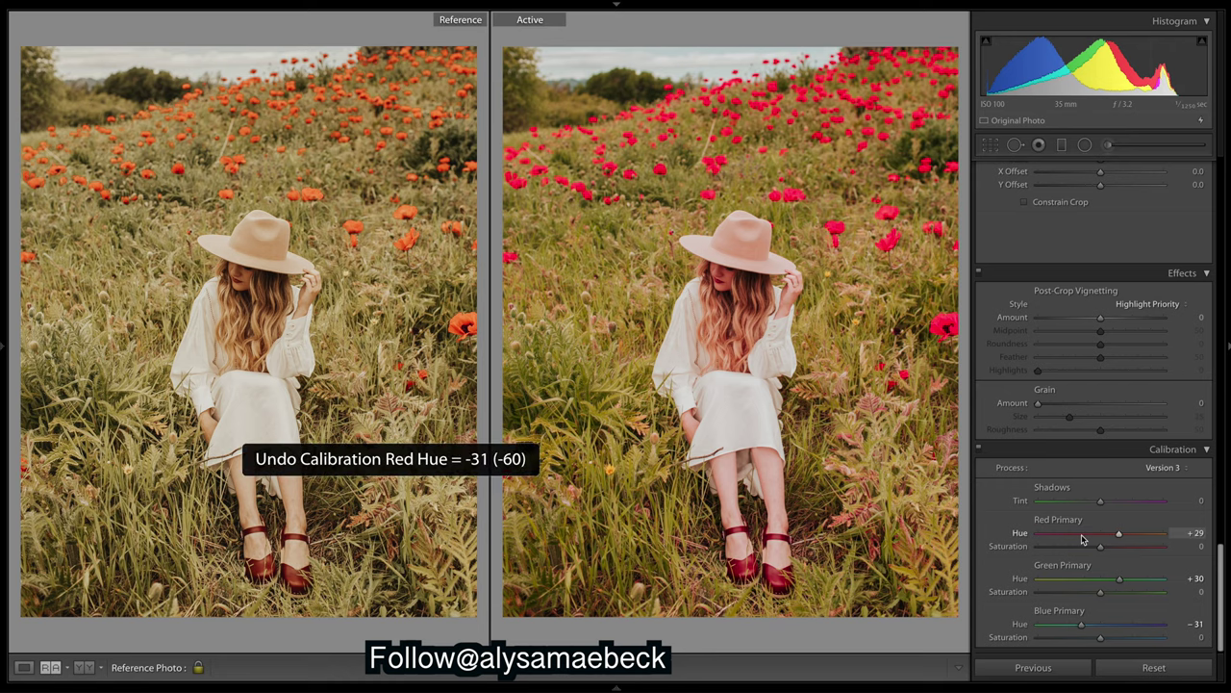
pyautogui.moveTo(1128, 582); pyautogui.dragTo(1084, 582)
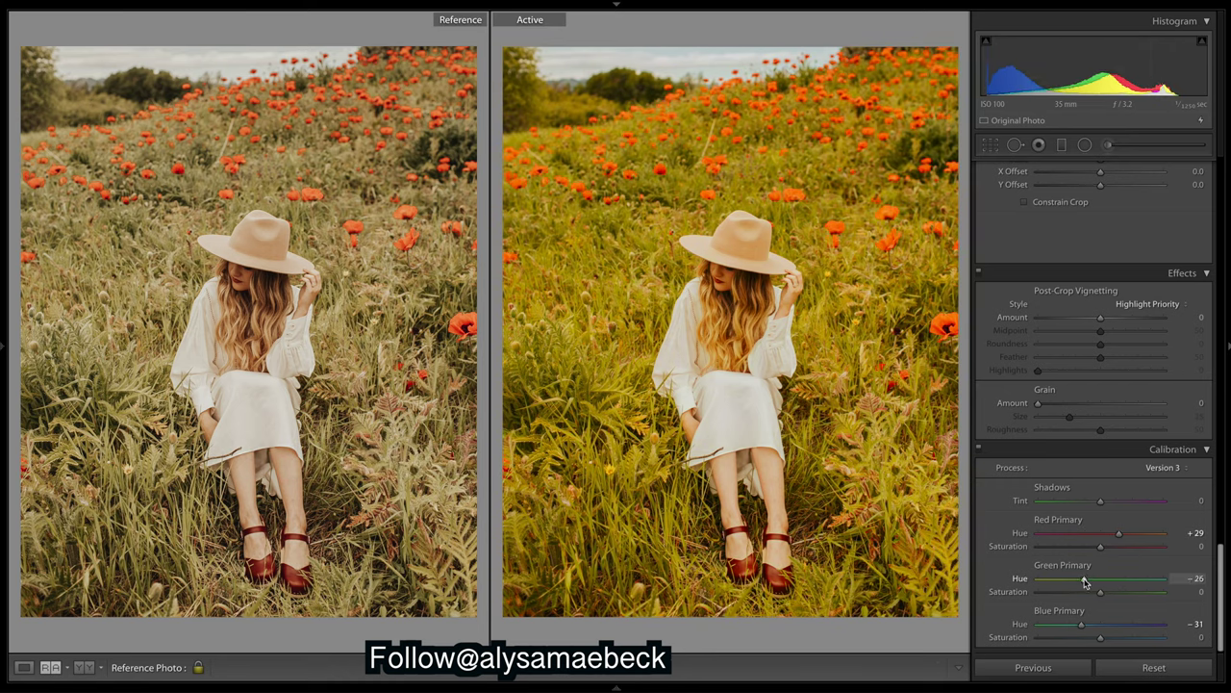
pyautogui.hotkey('ctrl', 'z')
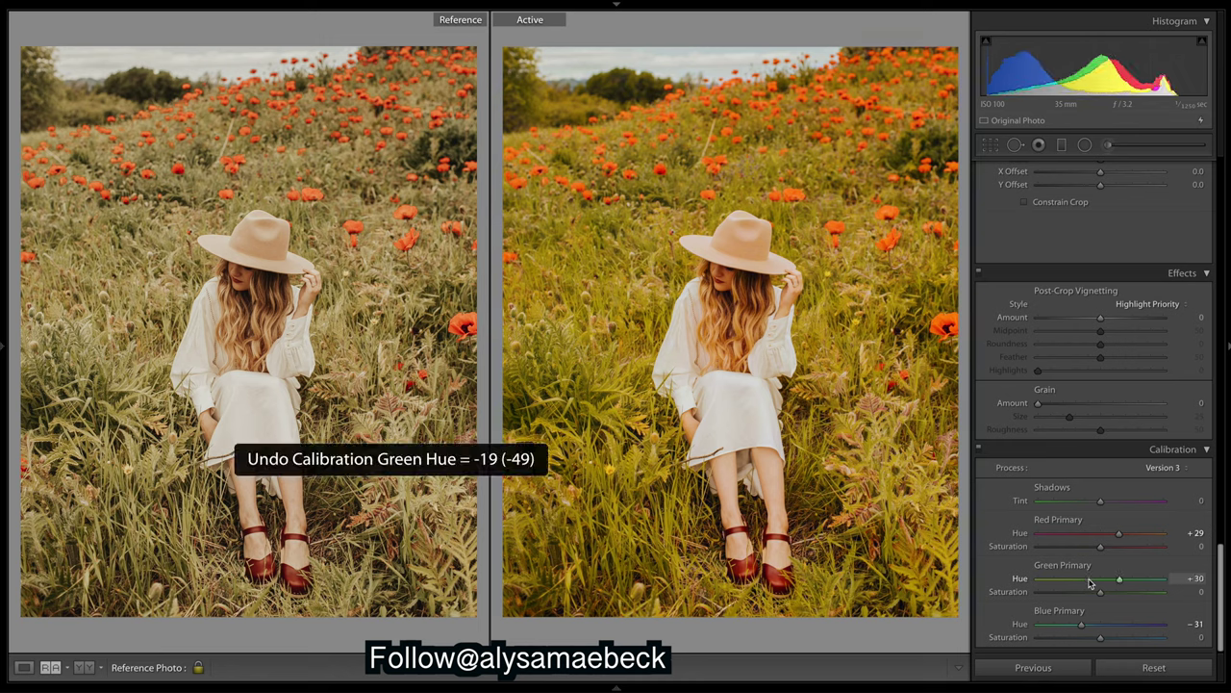
pyautogui.moveTo(1082, 623); pyautogui.dragTo(1119, 626)
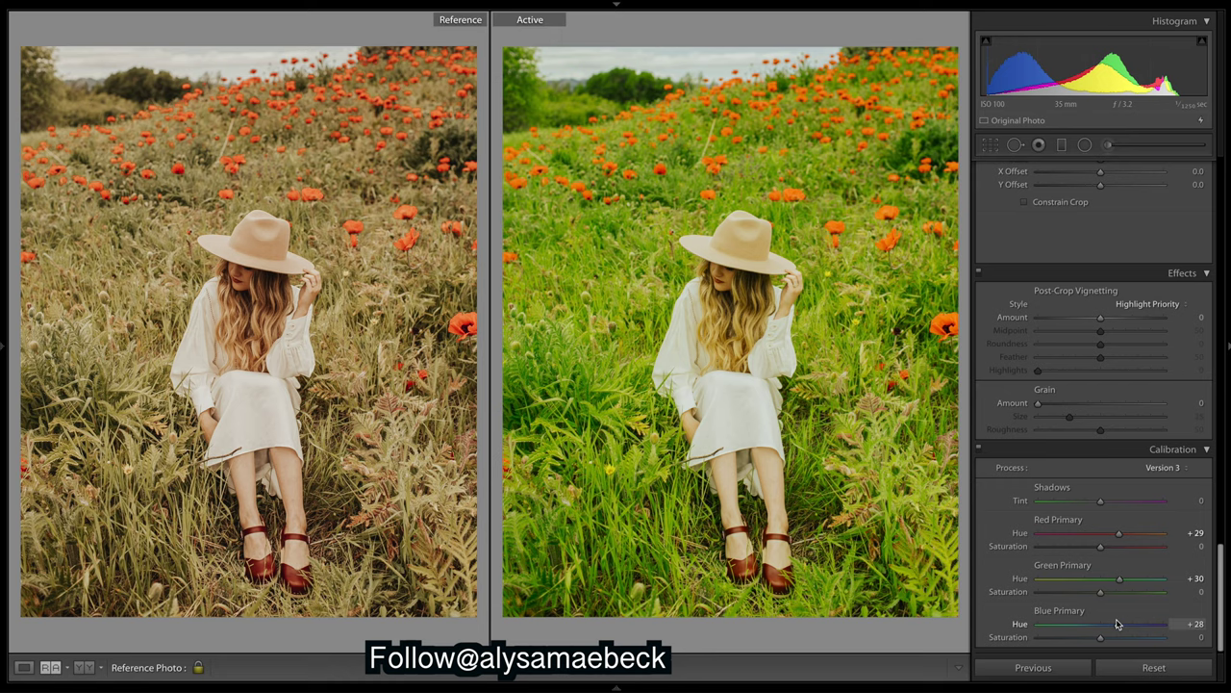
pyautogui.hotkey('ctrl', 'z')
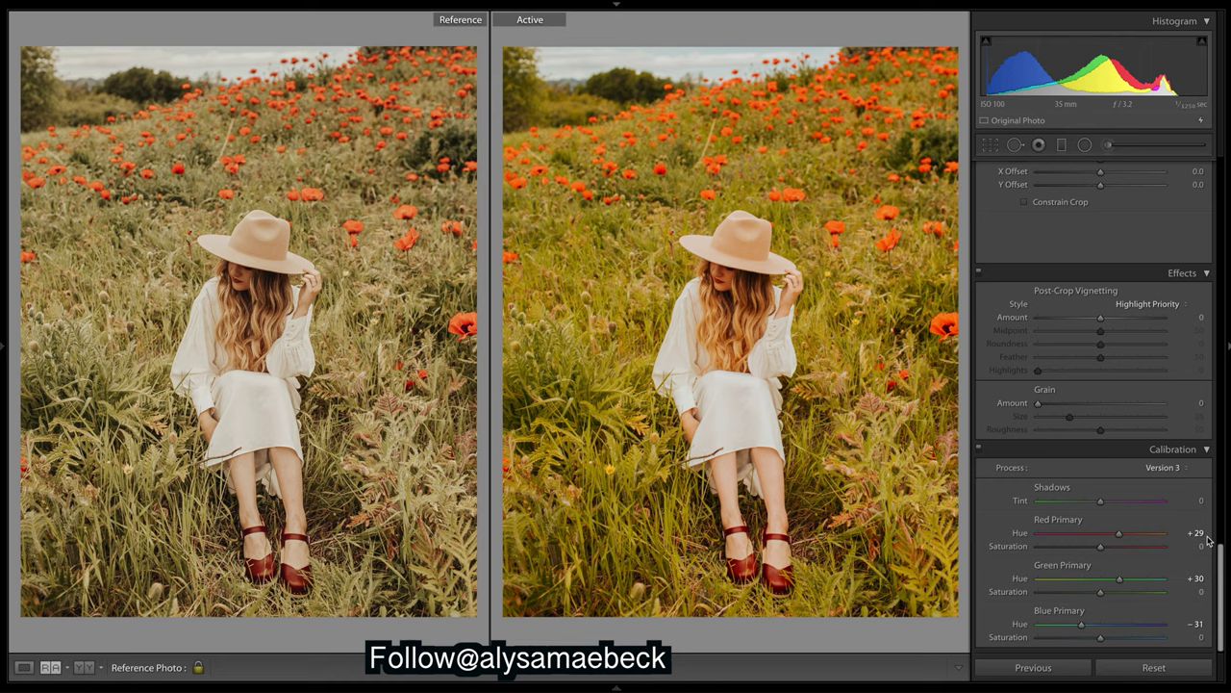
# Split-tone the shadows with a warm orange tint at hue 29 and saturation 12
pyautogui.moveTo(1221, 573); pyautogui.dragTo(1201, 368)
pyautogui.scroll(1, 1201, 367)
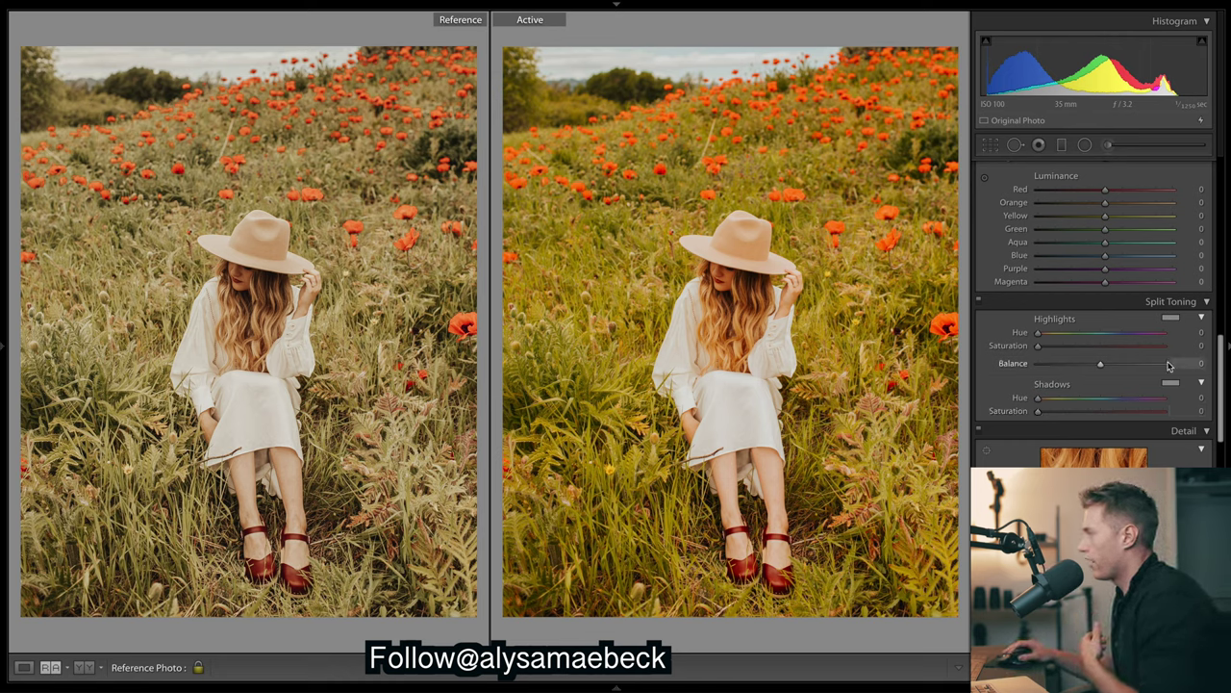
pyautogui.scroll(3, 1101, 315)
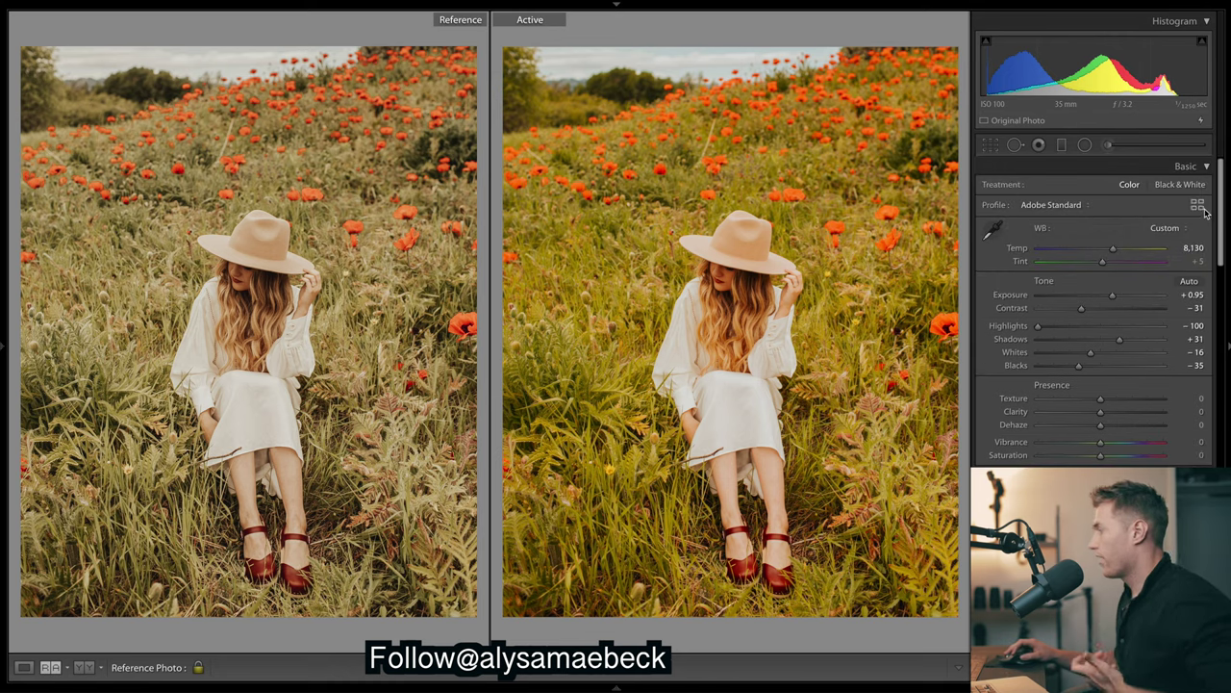
pyautogui.moveTo(1218, 219); pyautogui.dragTo(1209, 397)
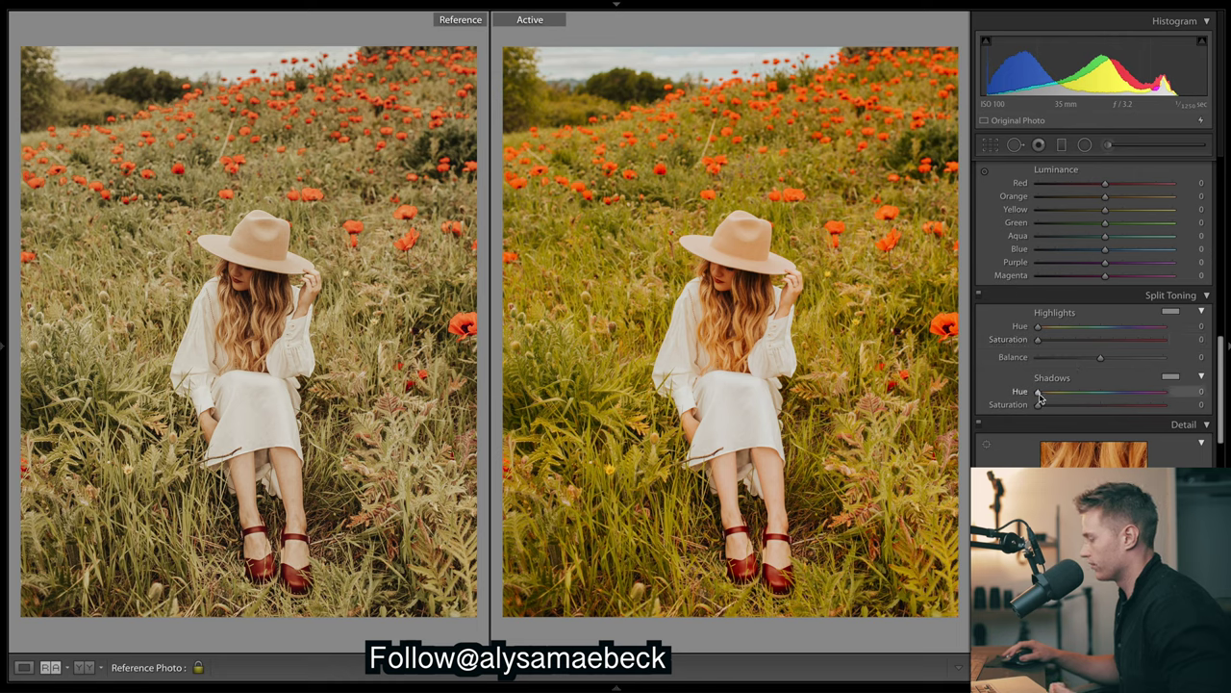
pyautogui.moveTo(1039, 393); pyautogui.dragTo(1043, 395)
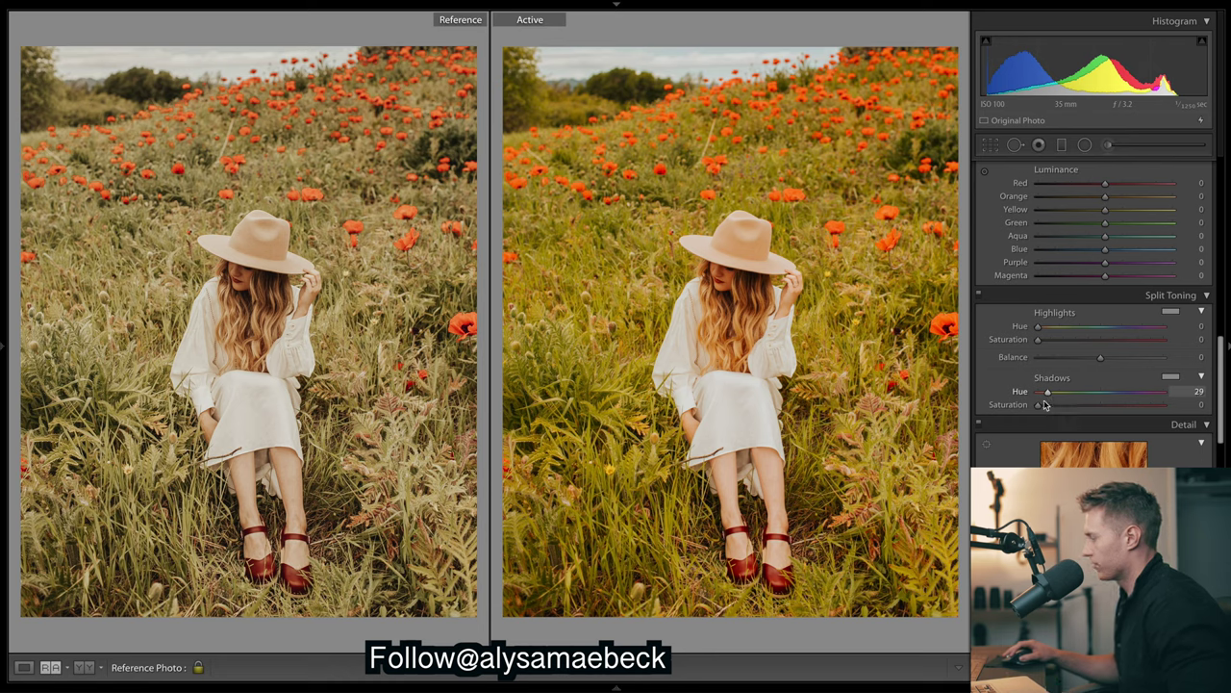
pyautogui.moveTo(1039, 404); pyautogui.dragTo(1055, 412)
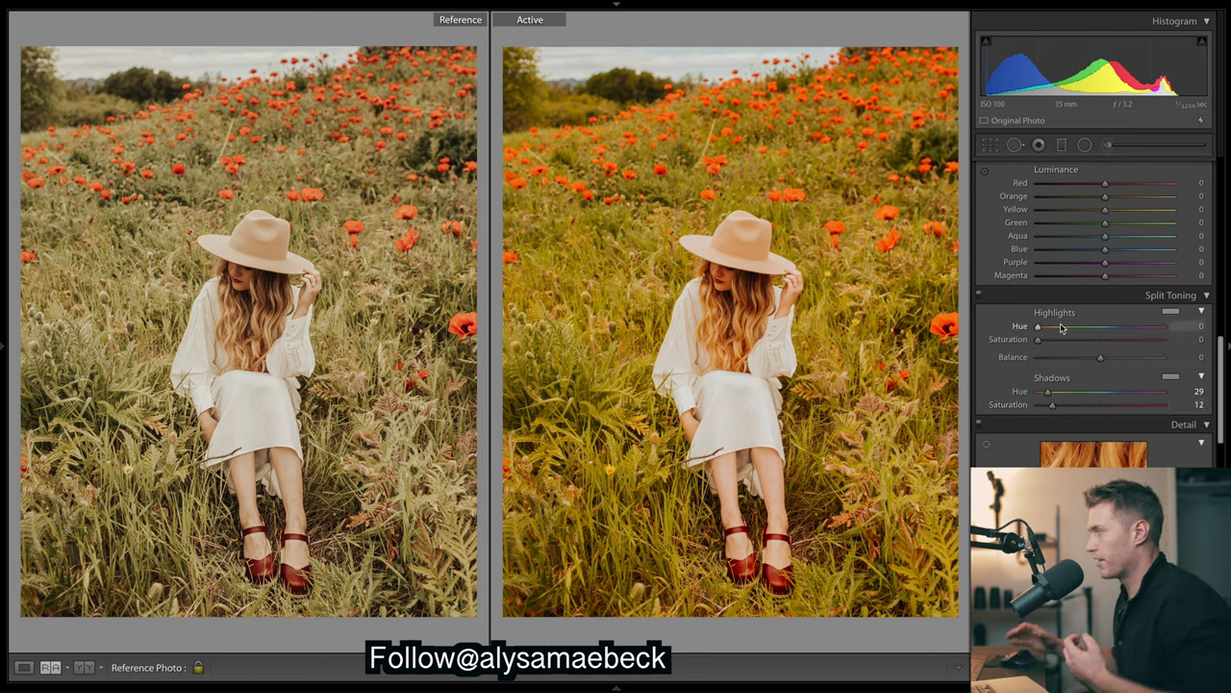
# Split-tone the highlights with a warm yellow-orange tint at hue 39 and saturation 11
pyautogui.click(1051, 329)
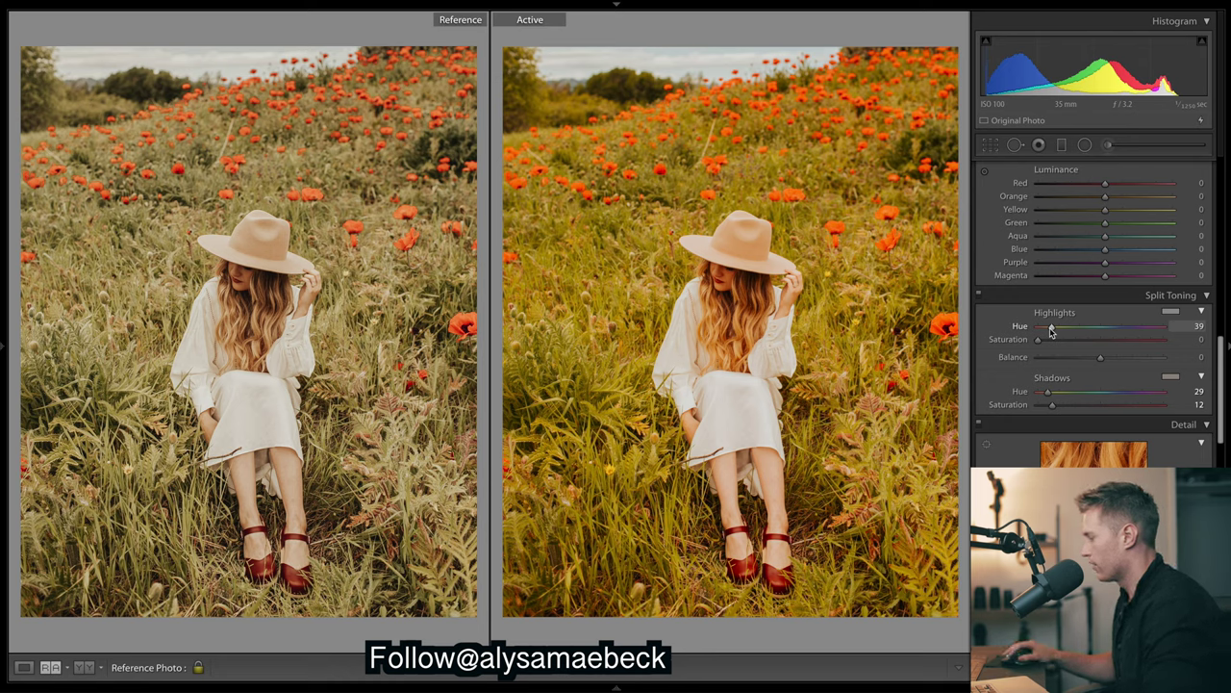
pyautogui.moveTo(1038, 339); pyautogui.dragTo(1046, 342)
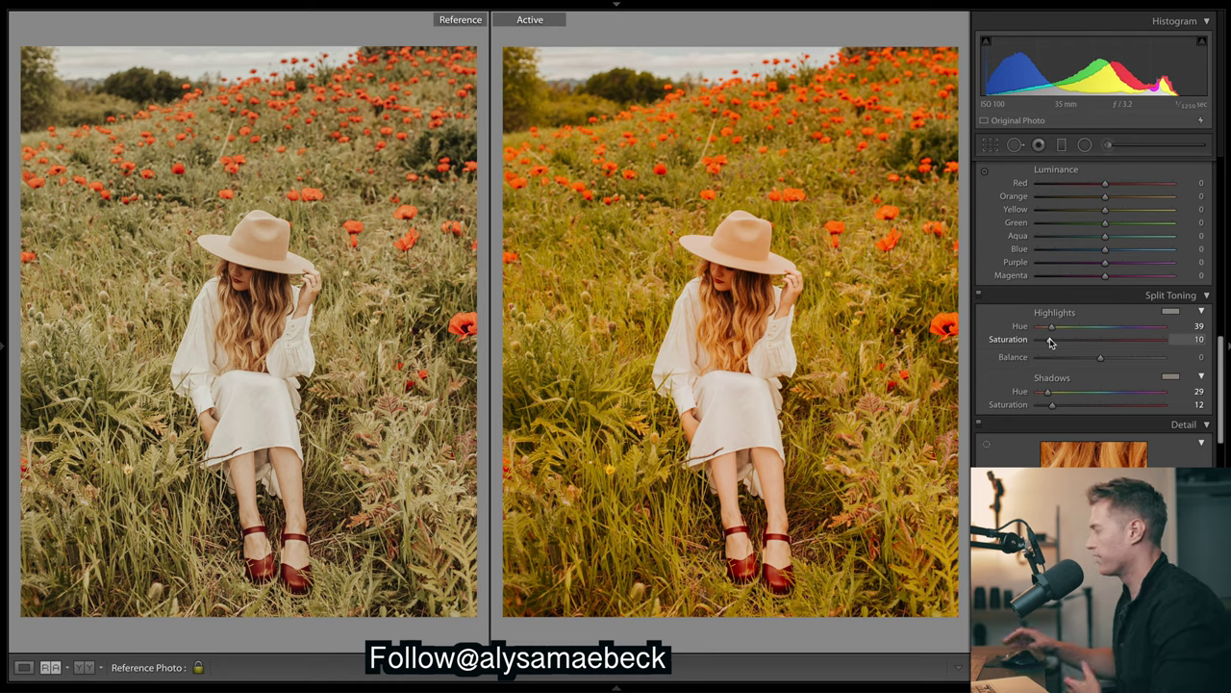
pyautogui.moveTo(1050, 342); pyautogui.dragTo(1053, 344)
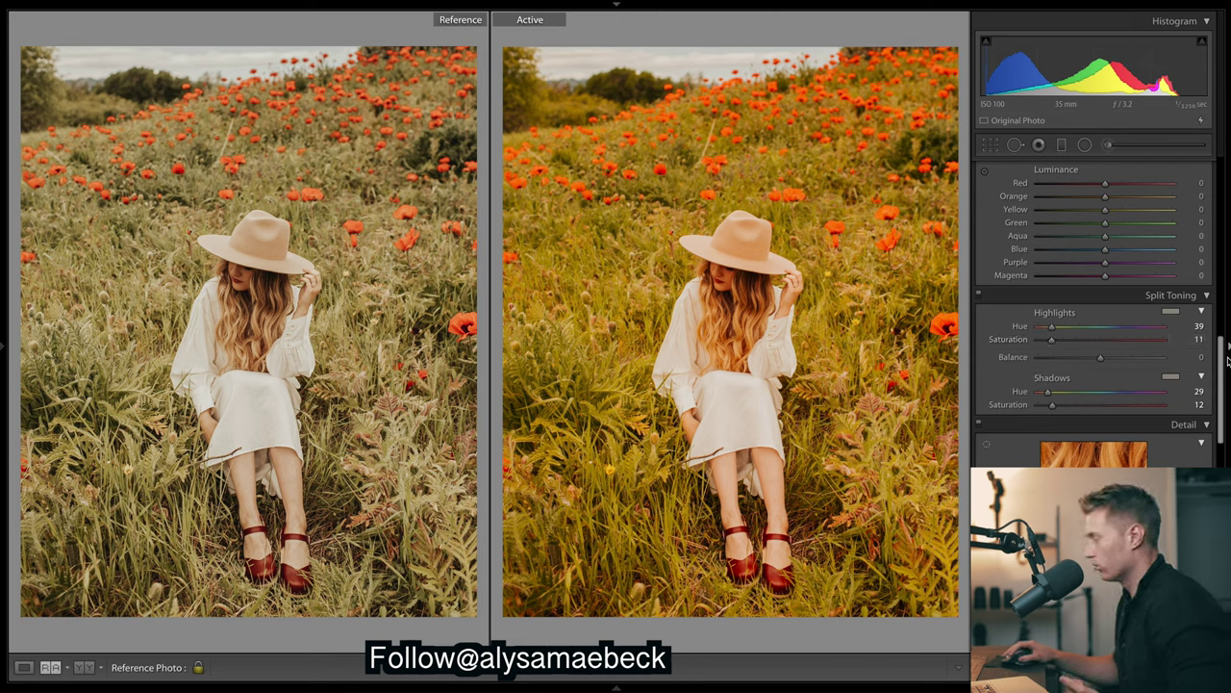
# Set the photo's Clarity to +18 and its Vibrance to −5
pyautogui.scroll(15, 1154, 317)
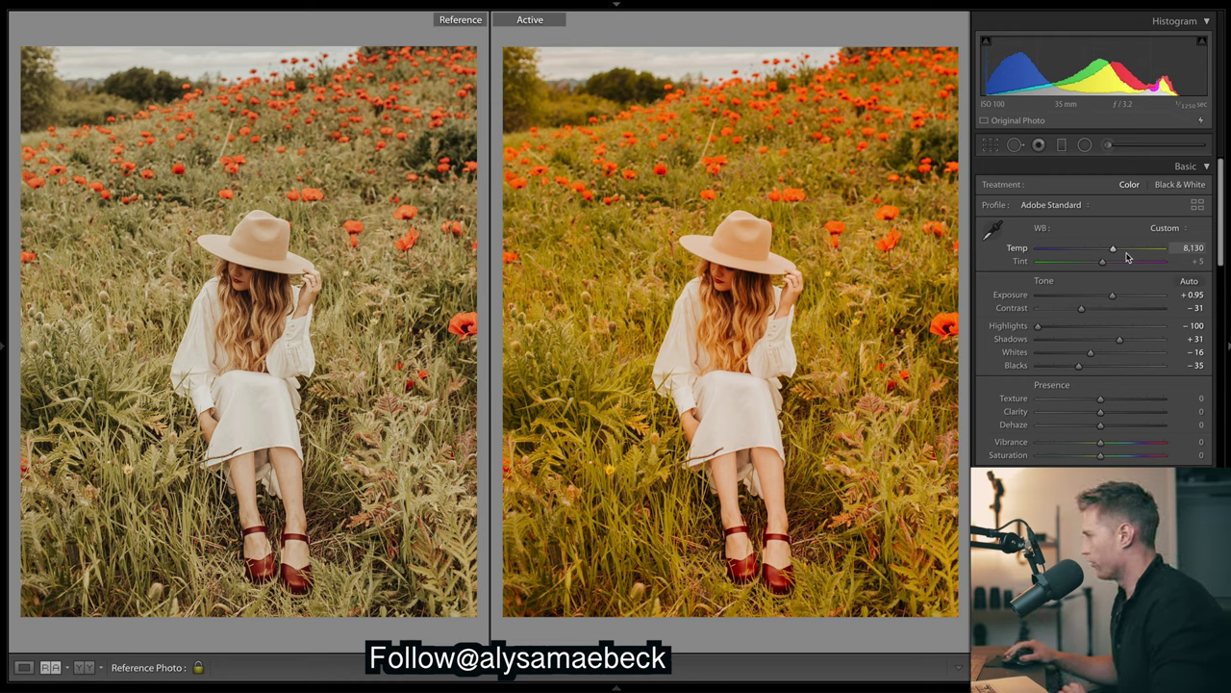
pyautogui.moveTo(1218, 195); pyautogui.dragTo(1223, 377)
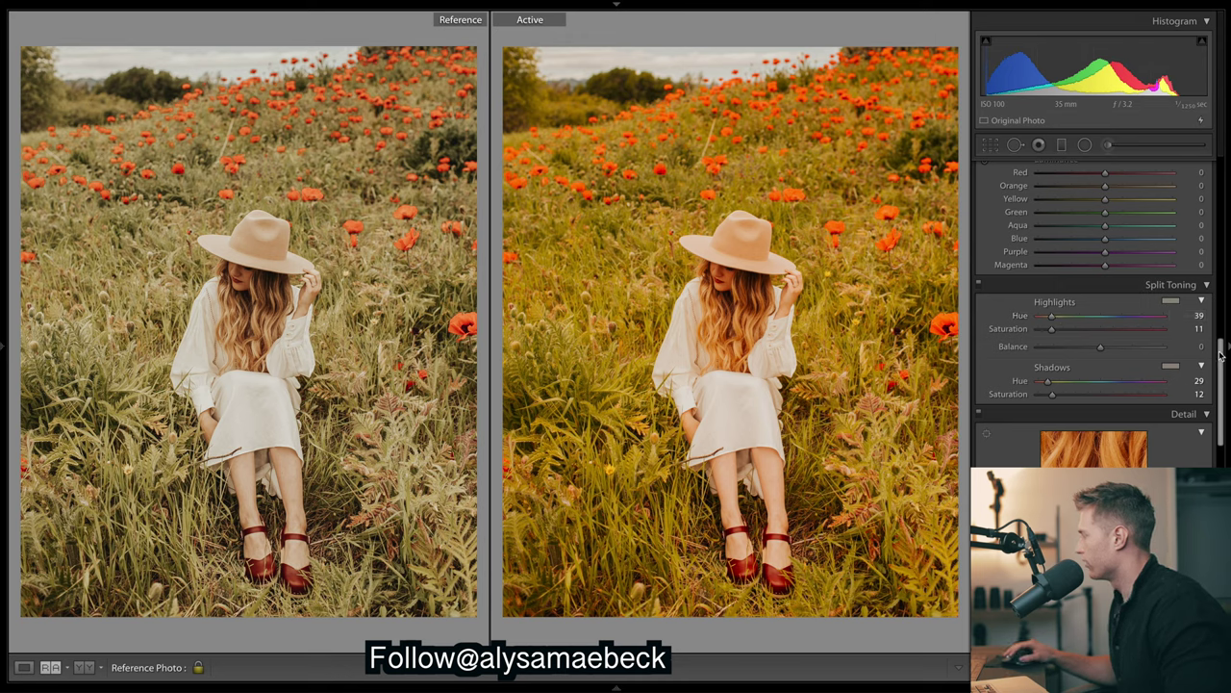
pyautogui.moveTo(1220, 355); pyautogui.dragTo(1227, 293)
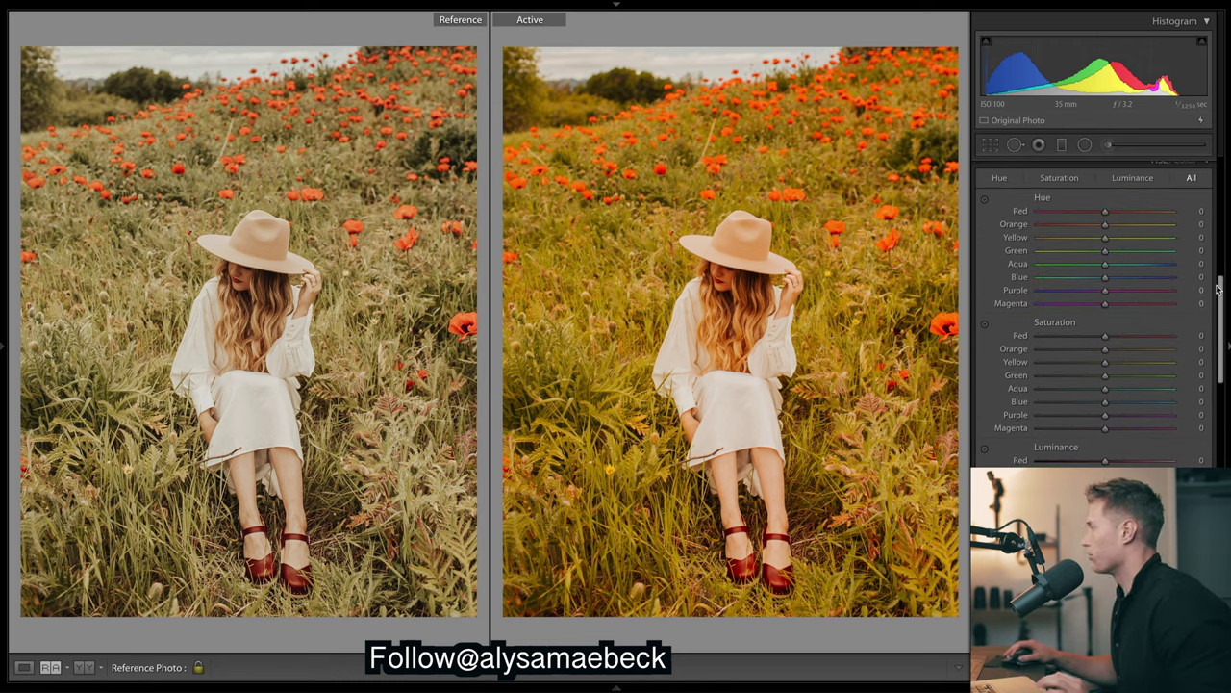
pyautogui.moveTo(1221, 296); pyautogui.dragTo(1227, 342)
pyautogui.moveTo(1220, 428); pyautogui.dragTo(1220, 207)
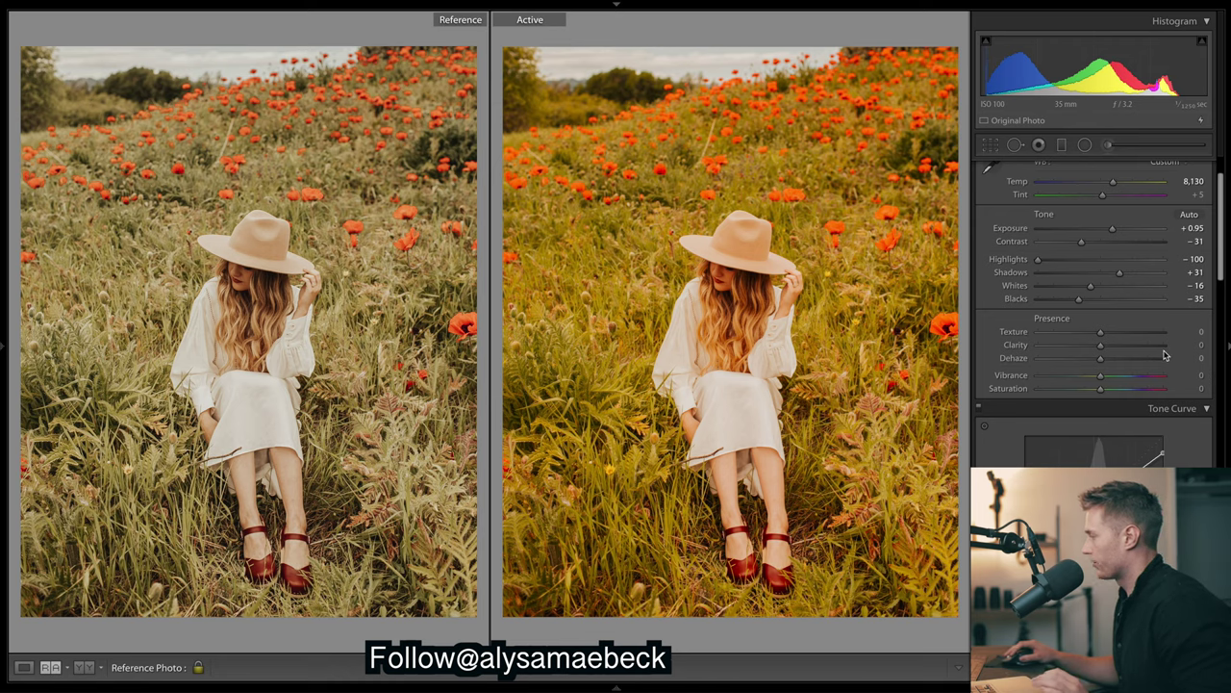
pyautogui.moveTo(1101, 346); pyautogui.dragTo(1097, 381)
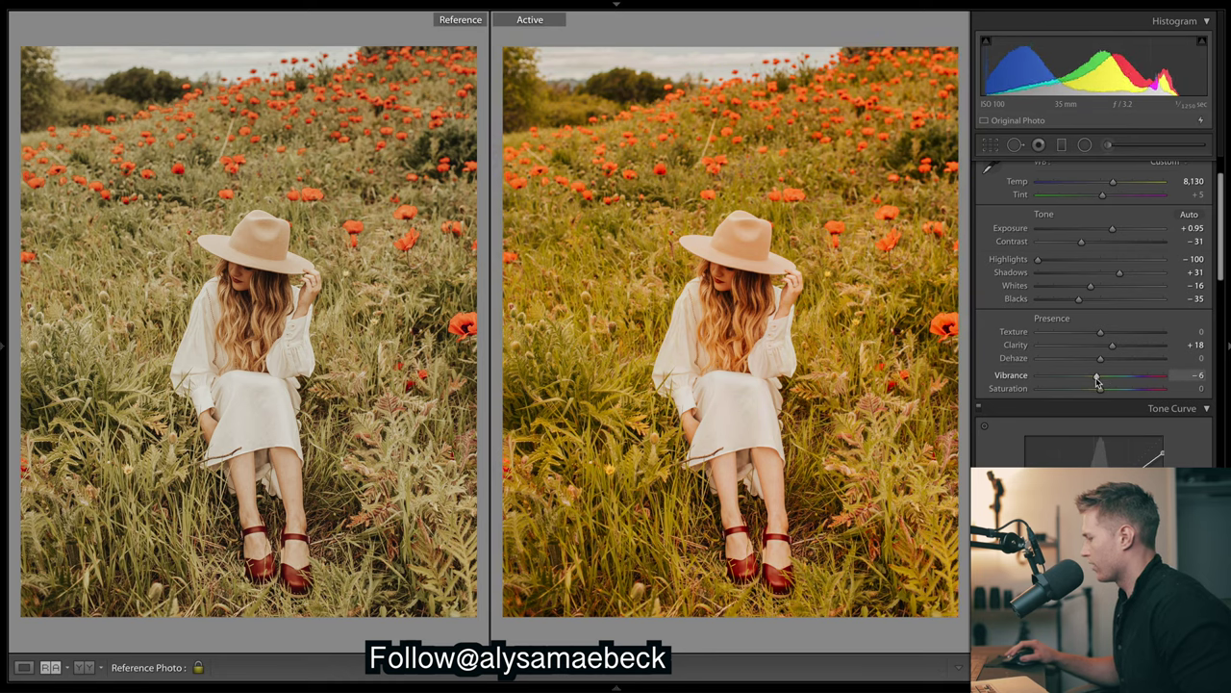
pyautogui.moveTo(1096, 381); pyautogui.dragTo(1099, 382)
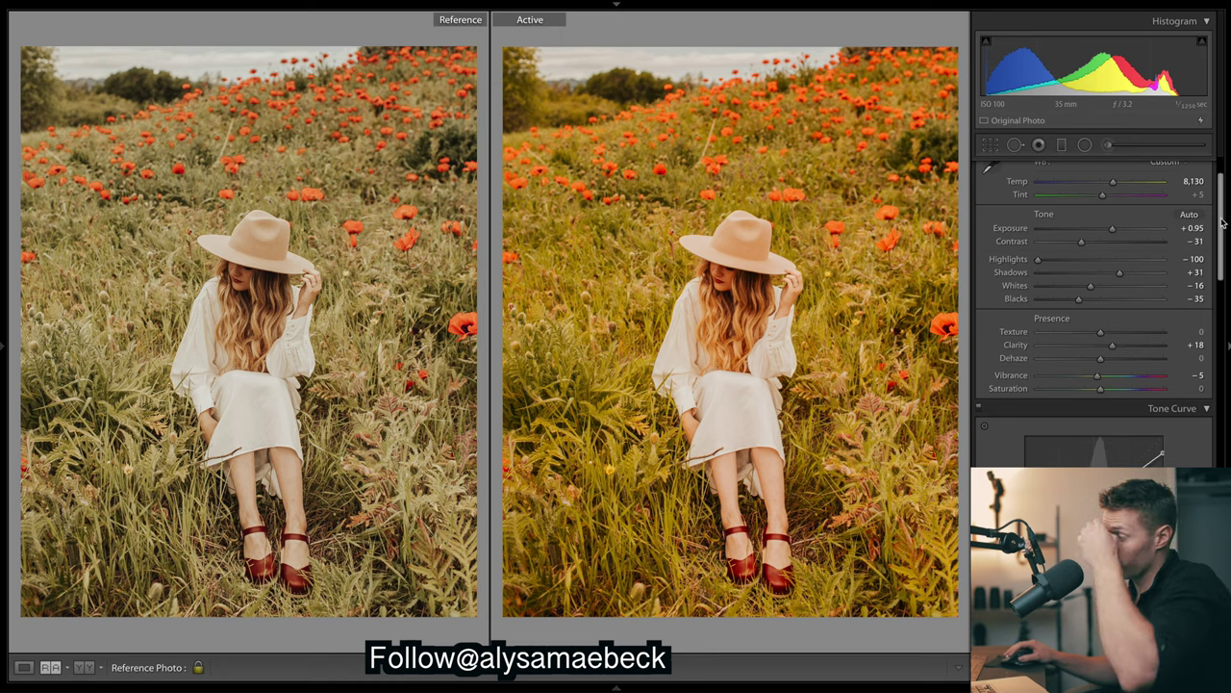
# Set the HSL saturation to −69 for green, −53 yellow, −31 orange, +5 red, +19 aqua and +12 blue
pyautogui.scroll(-3, 1219, 235)
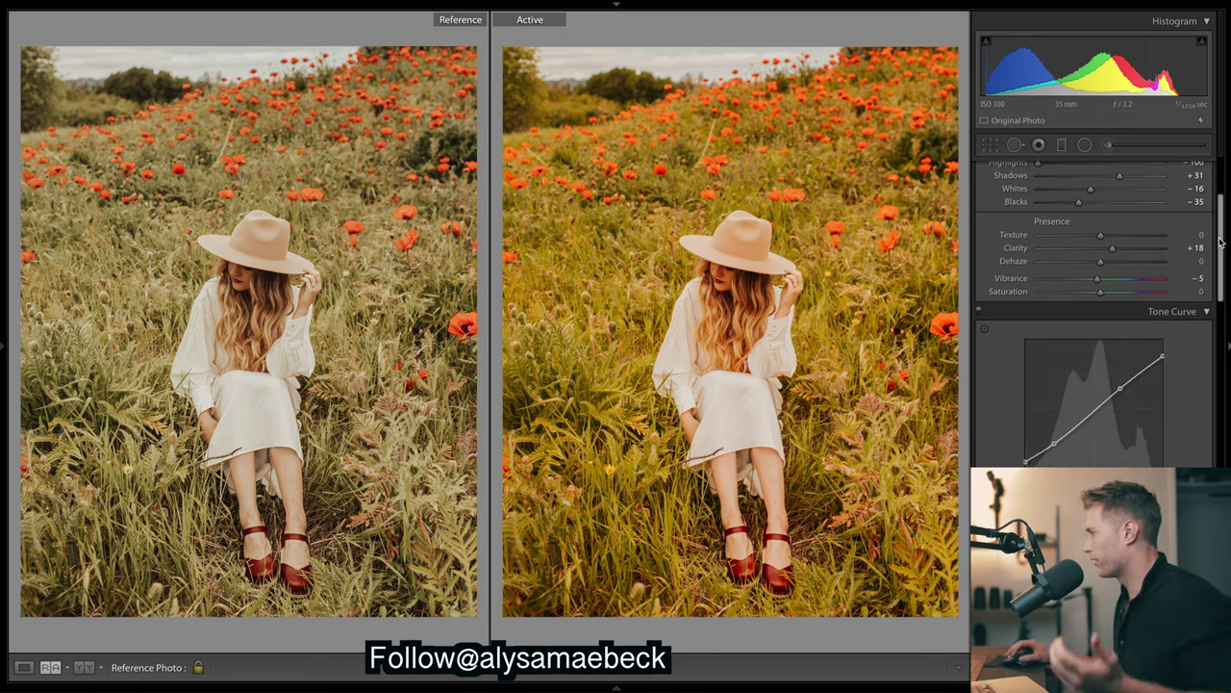
pyautogui.moveTo(1220, 238); pyautogui.dragTo(1218, 335)
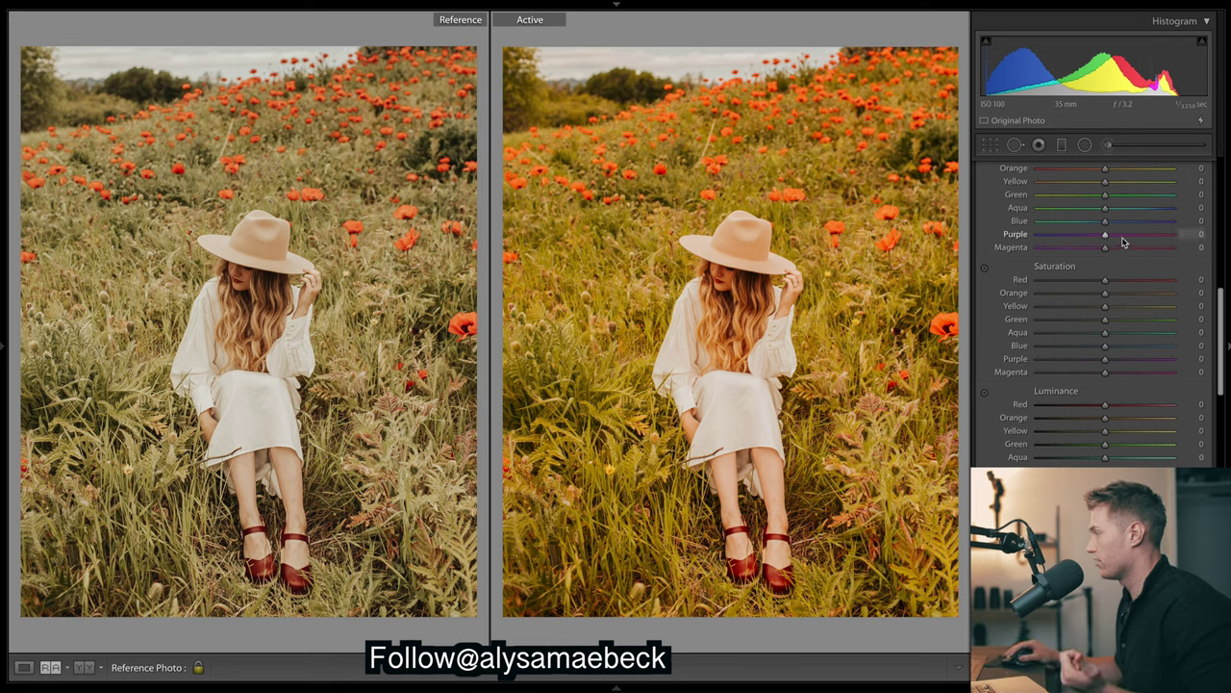
pyautogui.moveTo(1068, 327)
pyautogui.mouseDown()
pyautogui.moveTo(997, 318)
pyautogui.moveTo(1064, 316)
pyautogui.moveTo(998, 319)
pyautogui.moveTo(1067, 322)
pyautogui.moveTo(1055, 340)
pyautogui.mouseUp()
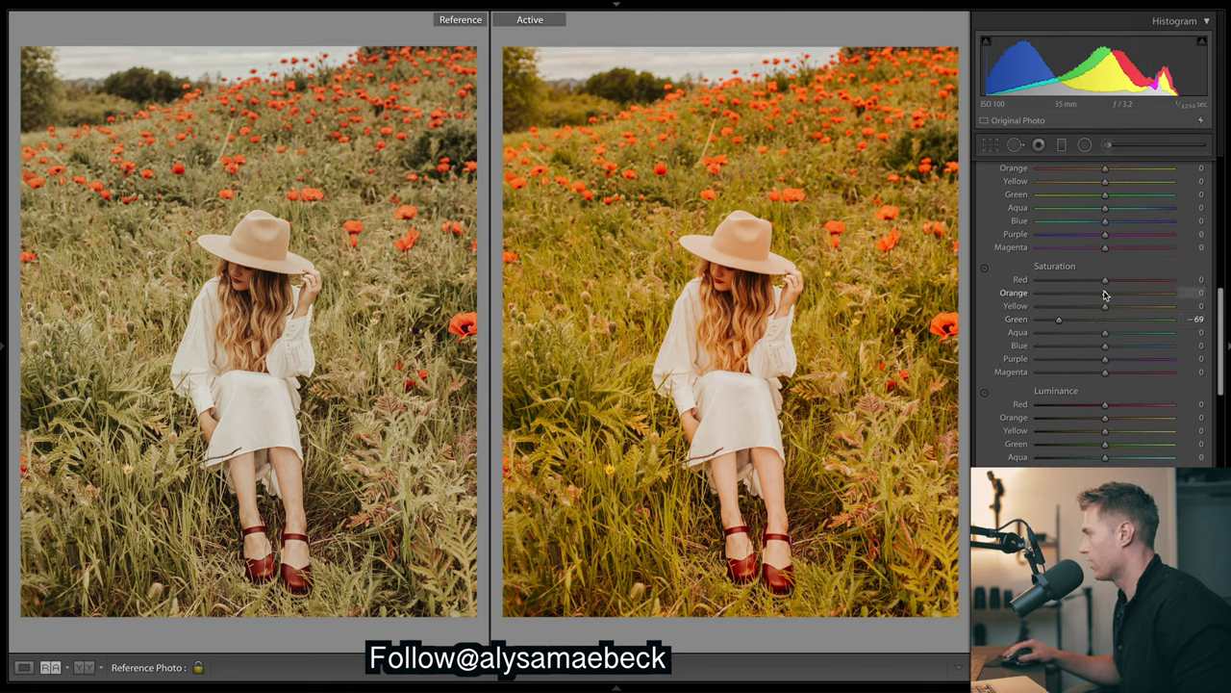
pyautogui.moveTo(1104, 306)
pyautogui.mouseDown()
pyautogui.moveTo(1052, 309)
pyautogui.moveTo(1073, 321)
pyautogui.moveTo(1090, 296)
pyautogui.mouseUp()
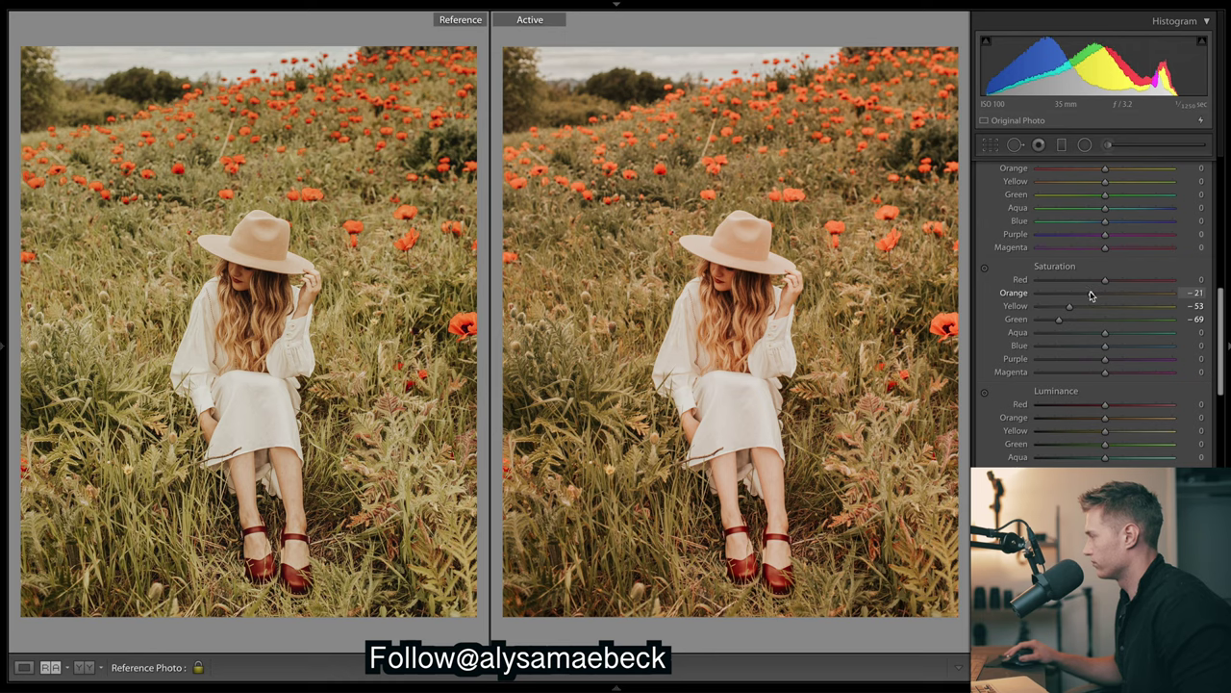
pyautogui.moveTo(1088, 294); pyautogui.dragTo(1086, 294)
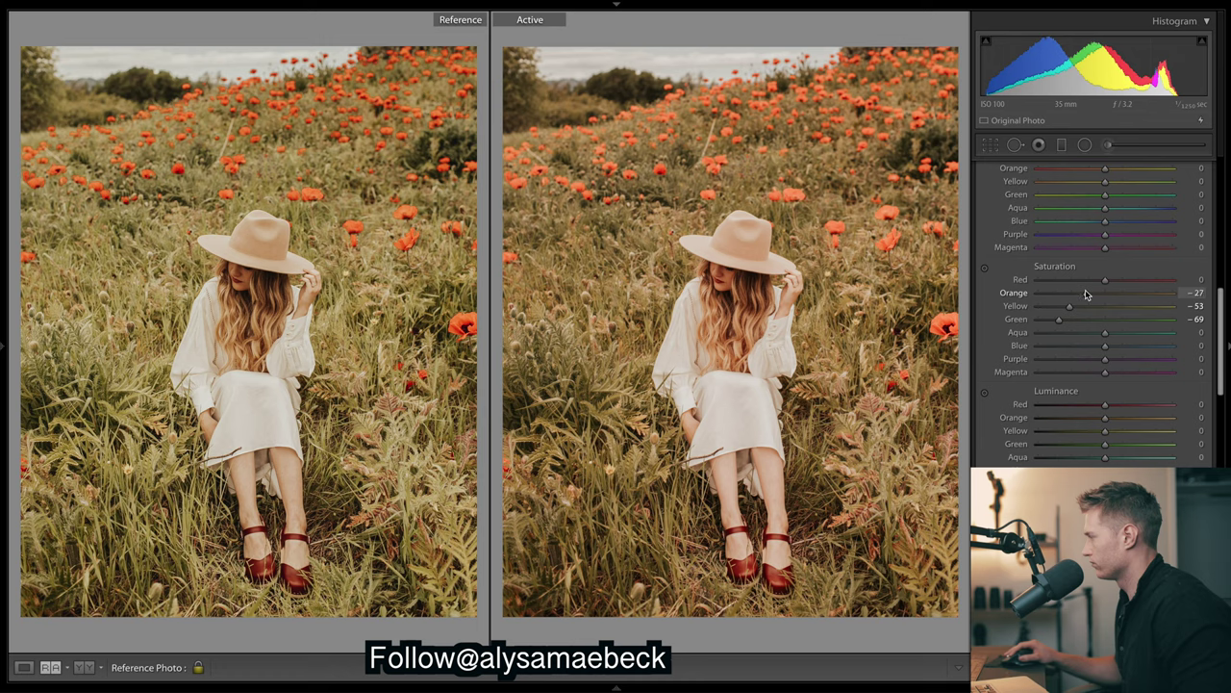
pyautogui.moveTo(1086, 294); pyautogui.dragTo(1106, 279)
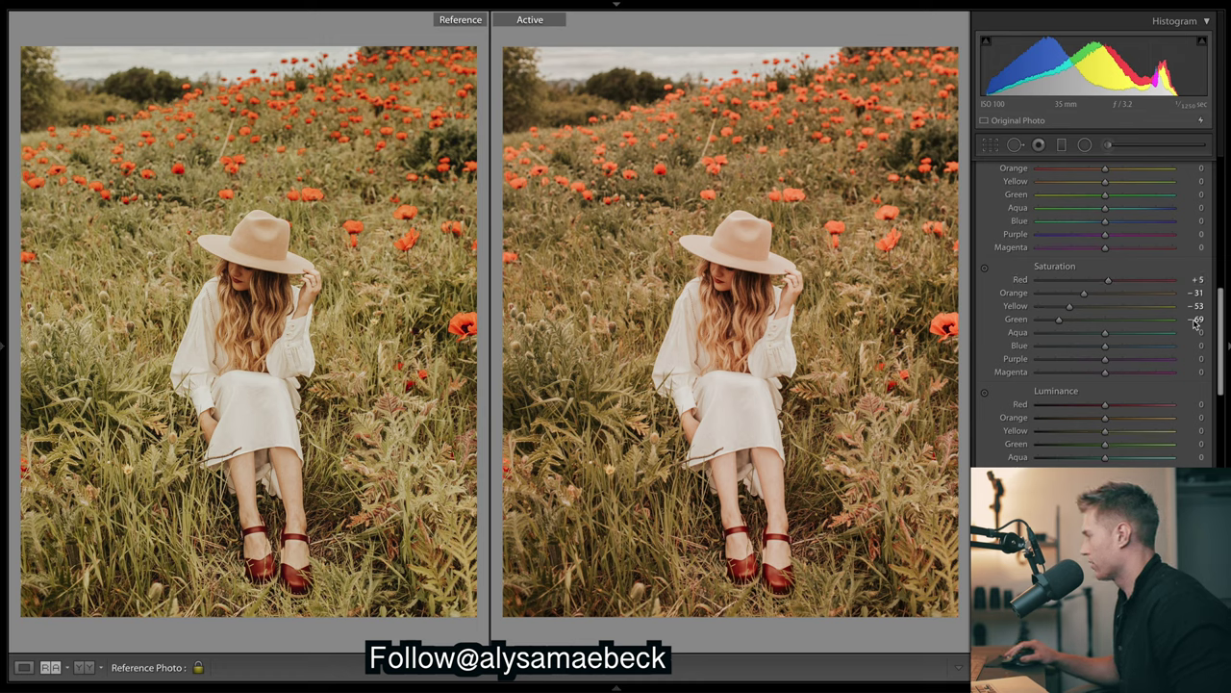
pyautogui.moveTo(1104, 345)
pyautogui.mouseDown()
pyautogui.moveTo(1122, 349)
pyautogui.moveTo(1065, 339)
pyautogui.moveTo(1133, 344)
pyautogui.moveTo(1110, 349)
pyautogui.moveTo(1172, 332)
pyautogui.moveTo(1106, 333)
pyautogui.moveTo(1118, 347)
pyautogui.mouseUp()
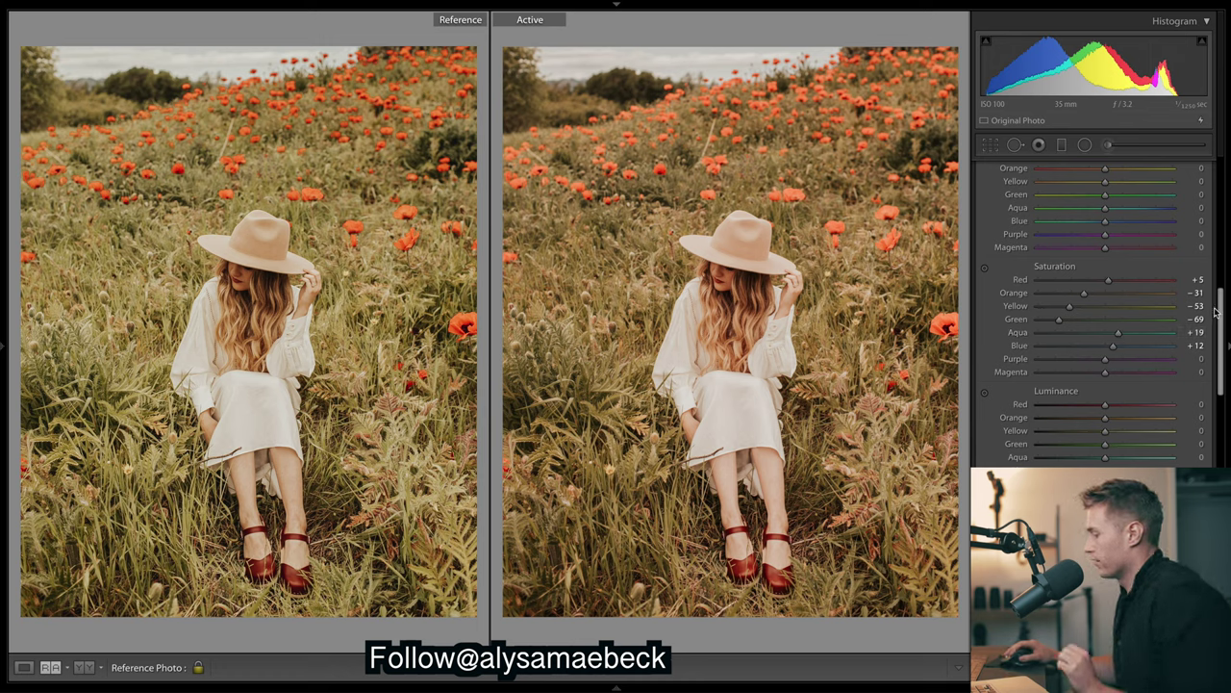
# Shift the HSL hues to +13 for green, +13 for yellow, +10 for orange and −14 for red
pyautogui.moveTo(1217, 311); pyautogui.dragTo(1218, 277)
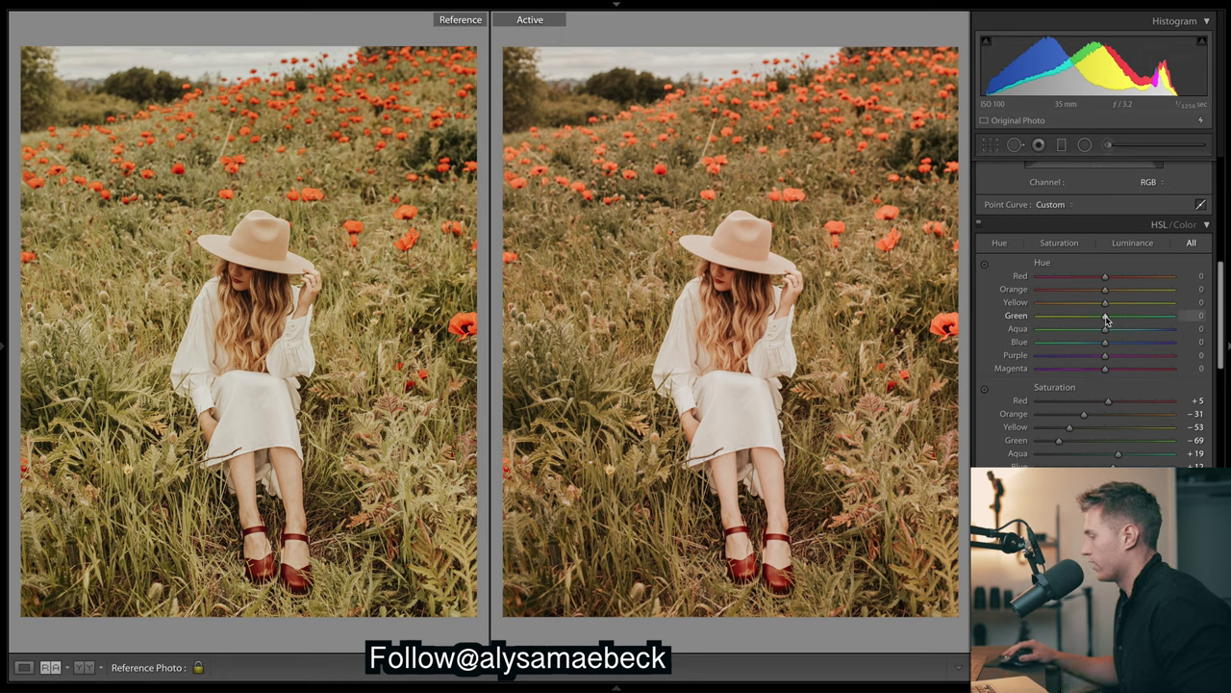
pyautogui.moveTo(1107, 319)
pyautogui.mouseDown()
pyautogui.moveTo(1037, 317)
pyautogui.moveTo(1130, 315)
pyautogui.moveTo(1136, 328)
pyautogui.moveTo(1116, 320)
pyautogui.mouseUp()
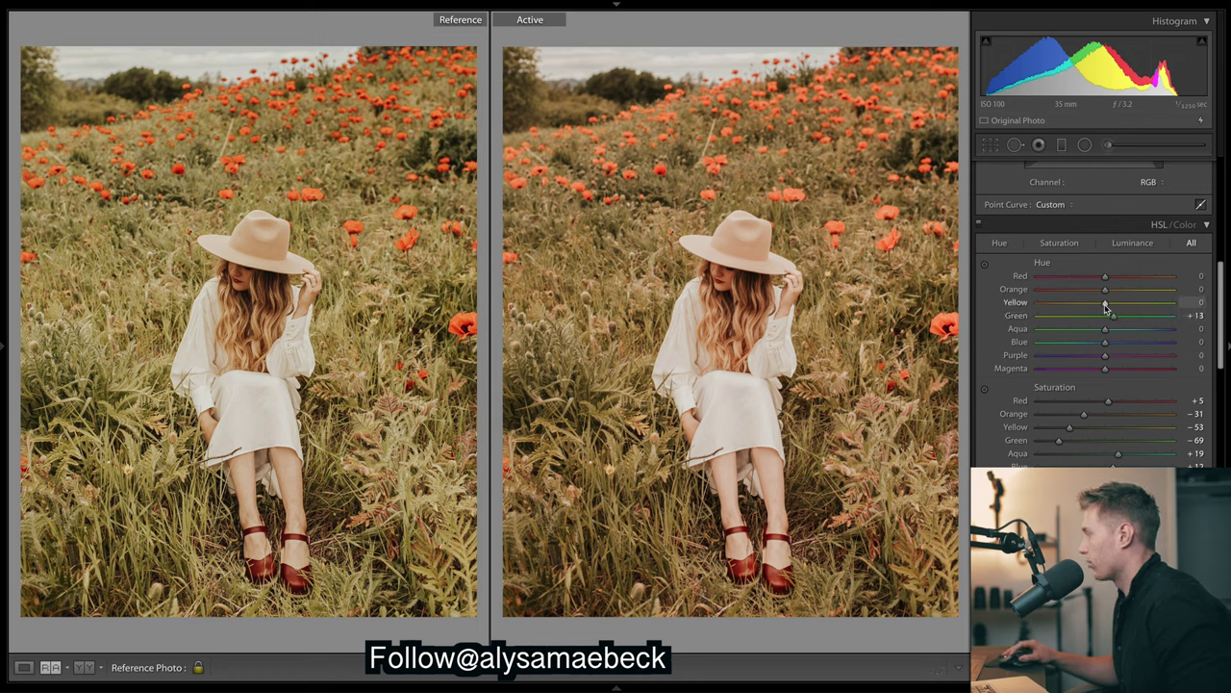
pyautogui.moveTo(1105, 306)
pyautogui.mouseDown()
pyautogui.moveTo(1193, 308)
pyautogui.moveTo(1105, 311)
pyautogui.moveTo(1113, 306)
pyautogui.mouseUp()
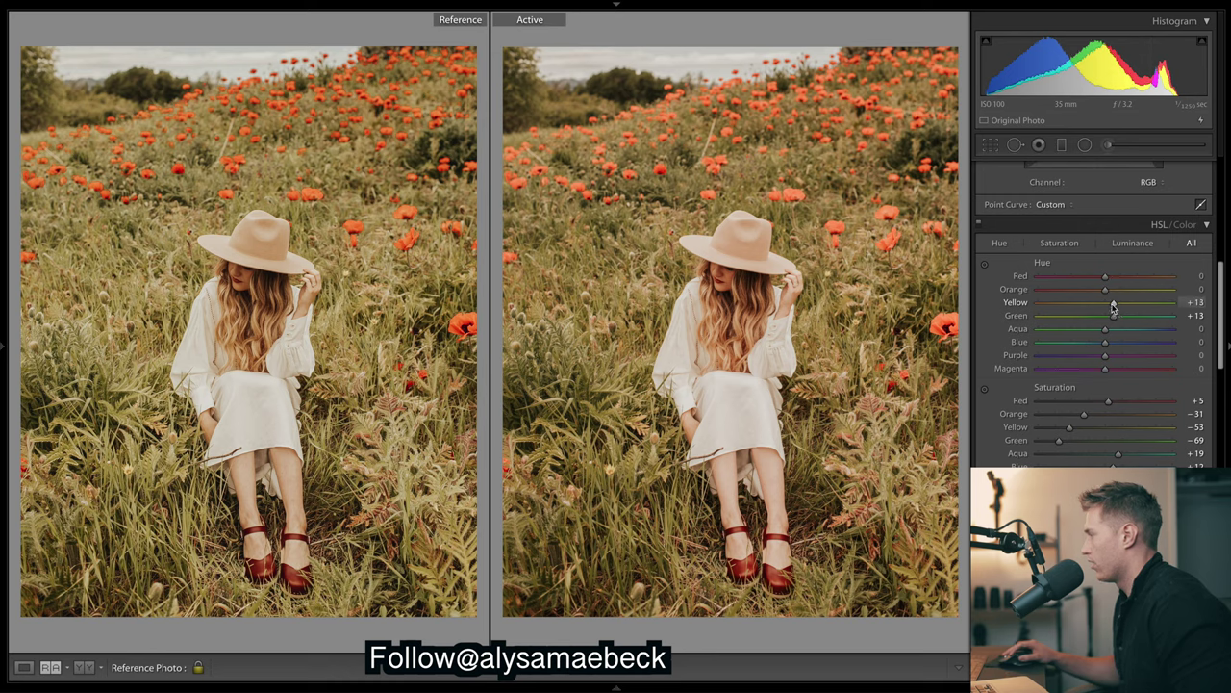
pyautogui.moveTo(1106, 292)
pyautogui.mouseDown()
pyautogui.moveTo(1121, 302)
pyautogui.moveTo(1037, 292)
pyautogui.moveTo(1106, 300)
pyautogui.mouseUp()
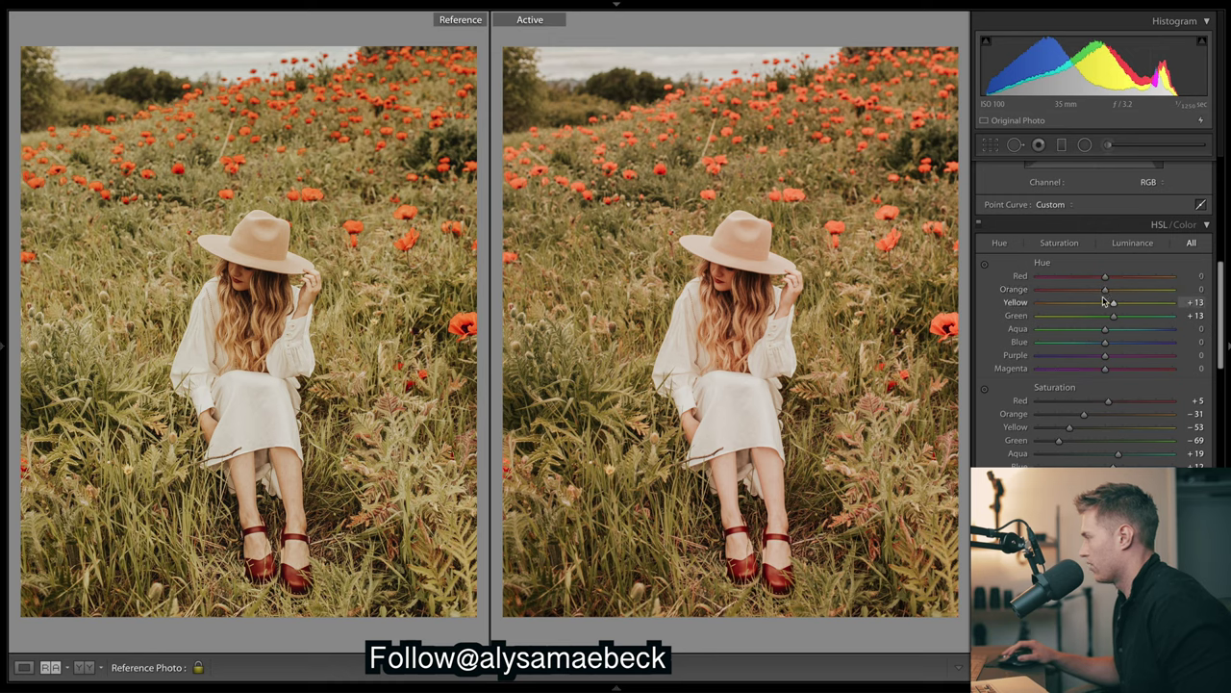
pyautogui.moveTo(1104, 289)
pyautogui.mouseDown()
pyautogui.moveTo(1111, 298)
pyautogui.moveTo(1049, 279)
pyautogui.moveTo(1091, 290)
pyautogui.mouseUp()
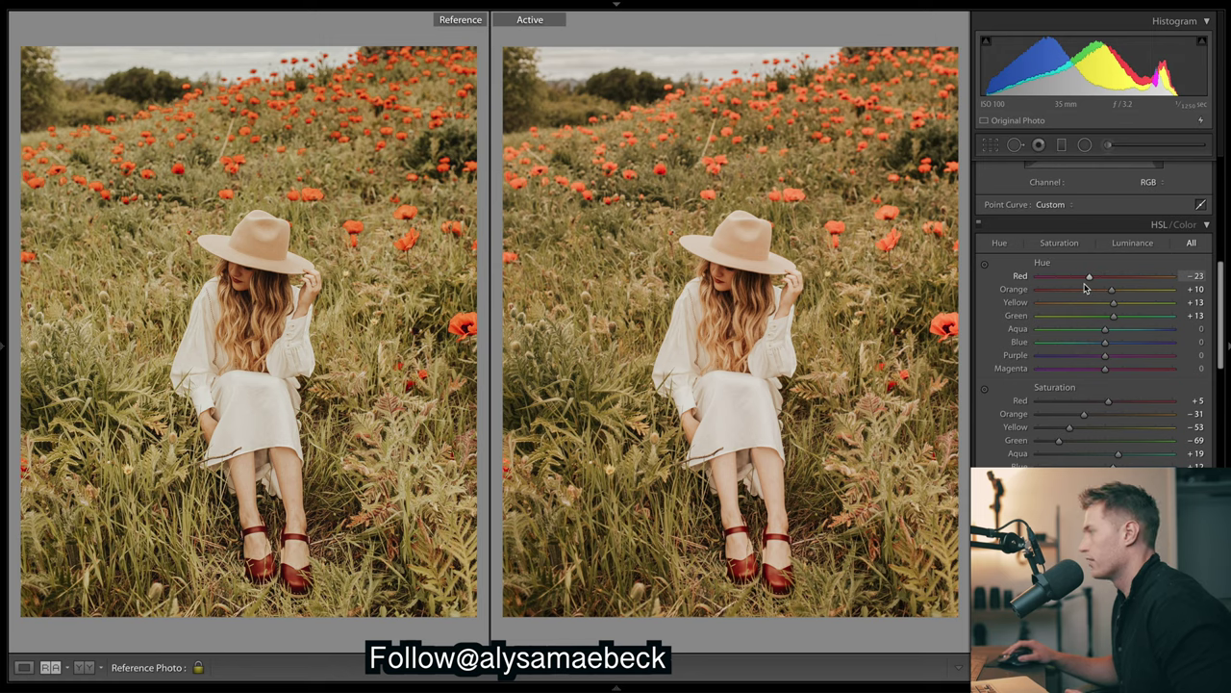
pyautogui.click(1090, 277)
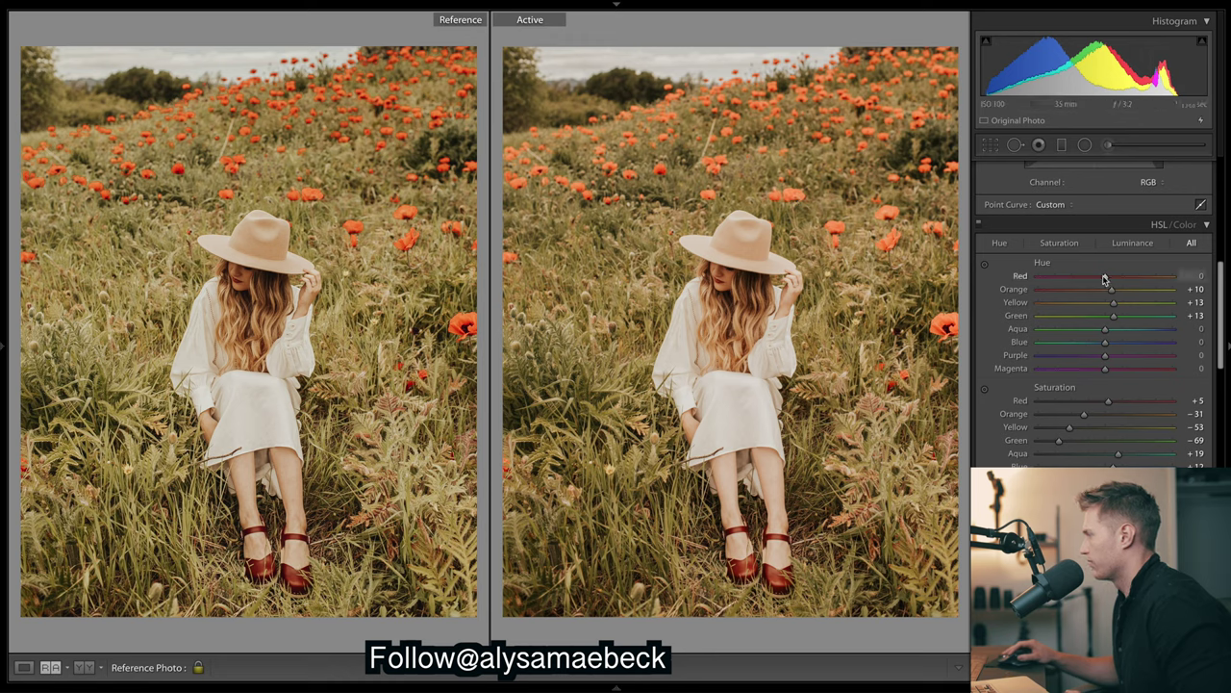
pyautogui.moveTo(1104, 278)
pyautogui.mouseDown()
pyautogui.moveTo(1079, 278)
pyautogui.moveTo(1095, 286)
pyautogui.mouseUp()
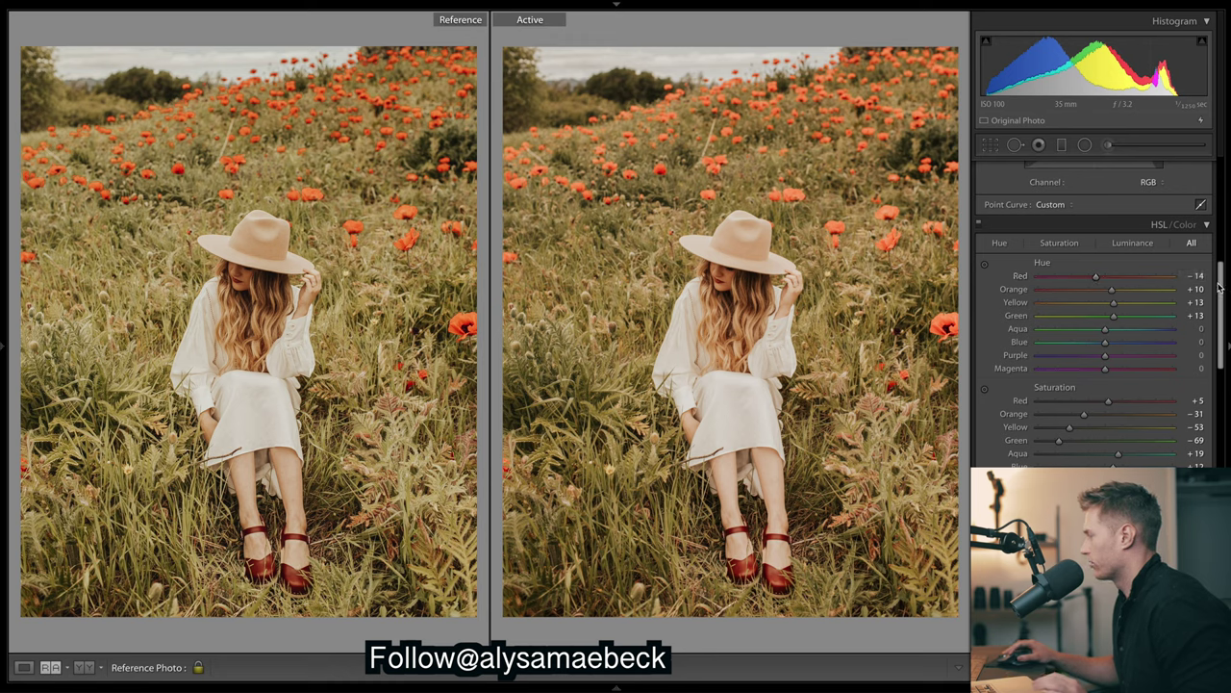
# Shift the HSL hues to −4 for blue and +15 for aqua
pyautogui.moveTo(1219, 285); pyautogui.dragTo(1219, 285)
pyautogui.moveTo(1105, 341); pyautogui.dragTo(1103, 345)
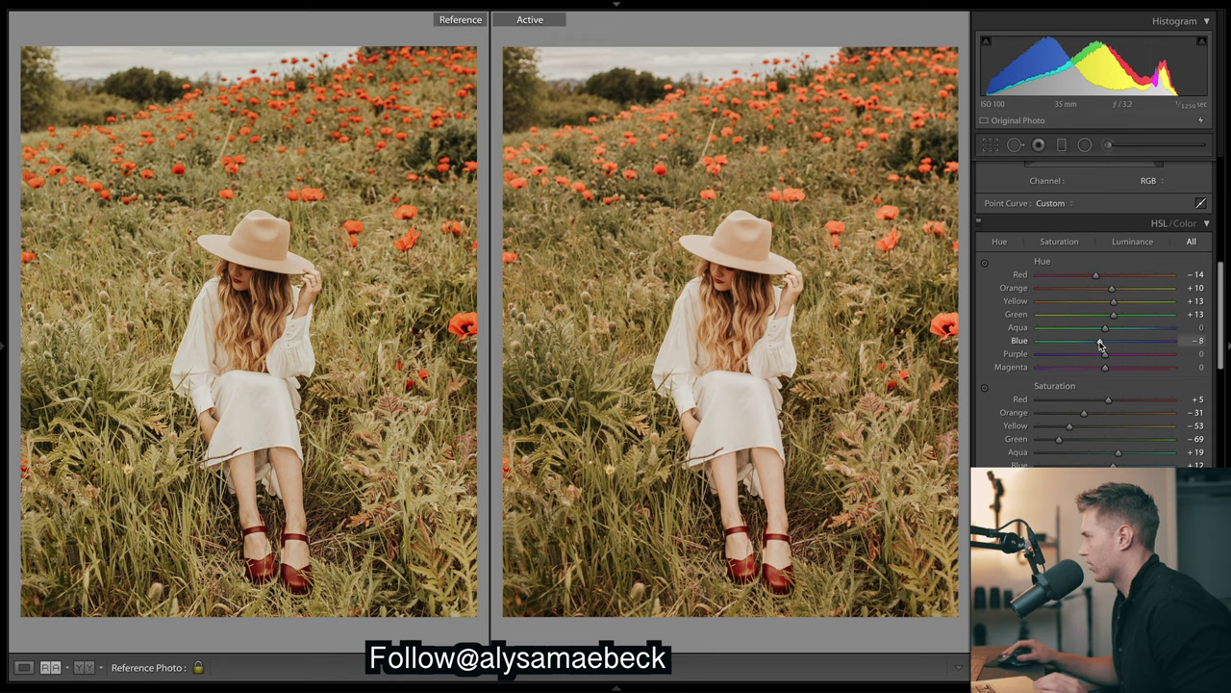
pyautogui.moveTo(1104, 328); pyautogui.dragTo(1113, 334)
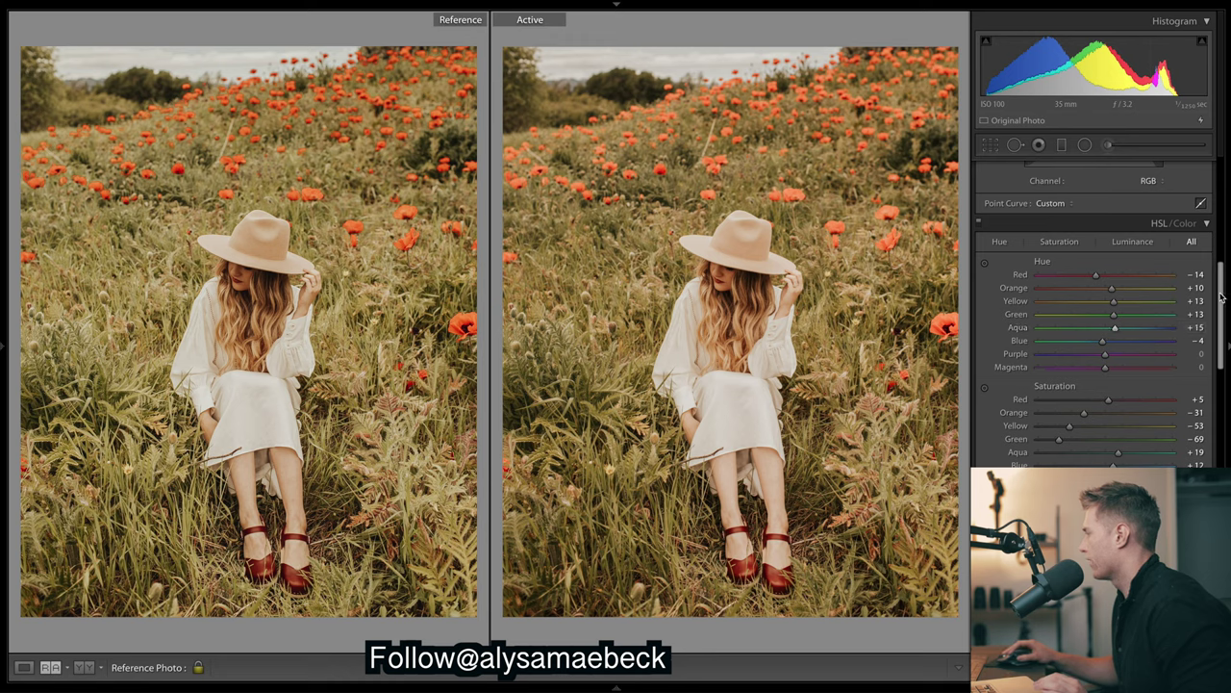
# Try raising the Whites to +47 and undo the change
pyautogui.moveTo(1220, 298); pyautogui.dragTo(1223, 361)
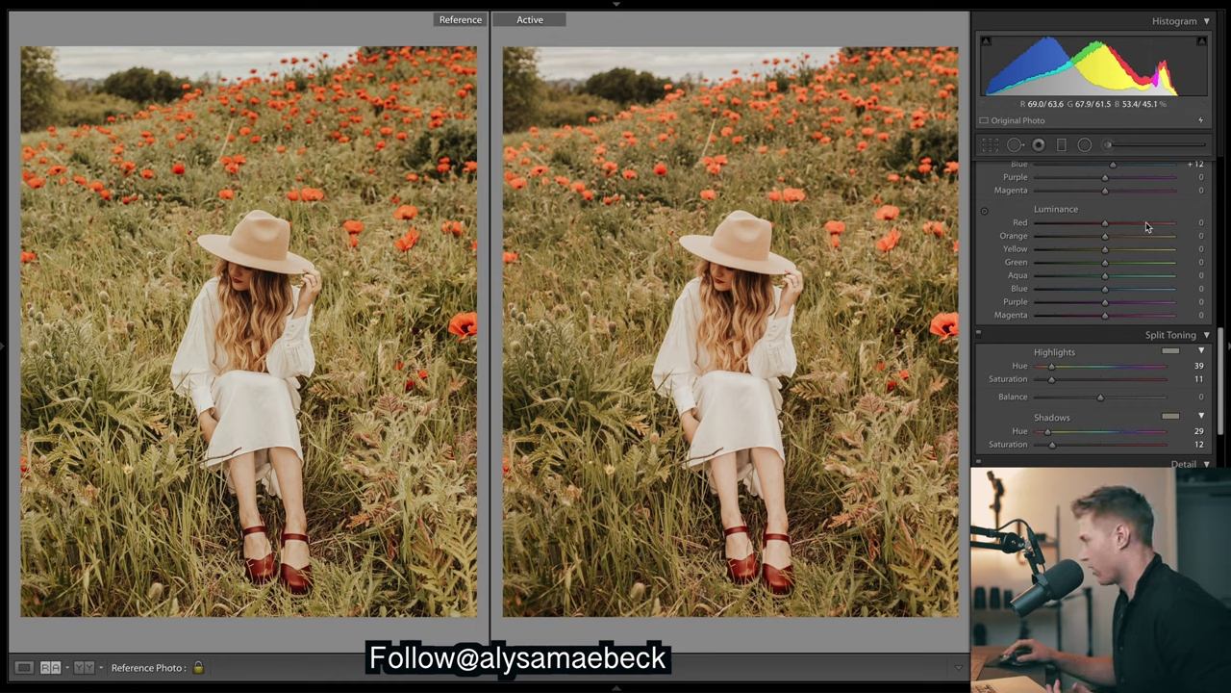
pyautogui.scroll(15, 1220, 368)
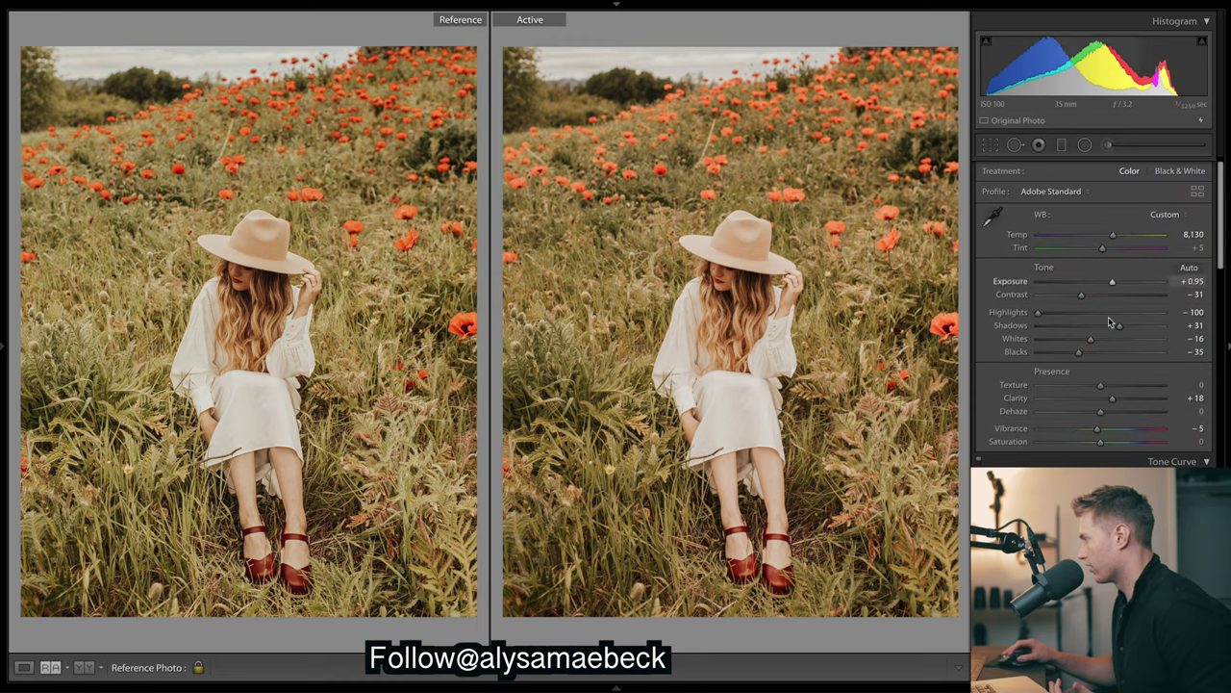
pyautogui.moveTo(1101, 338); pyautogui.dragTo(1127, 344)
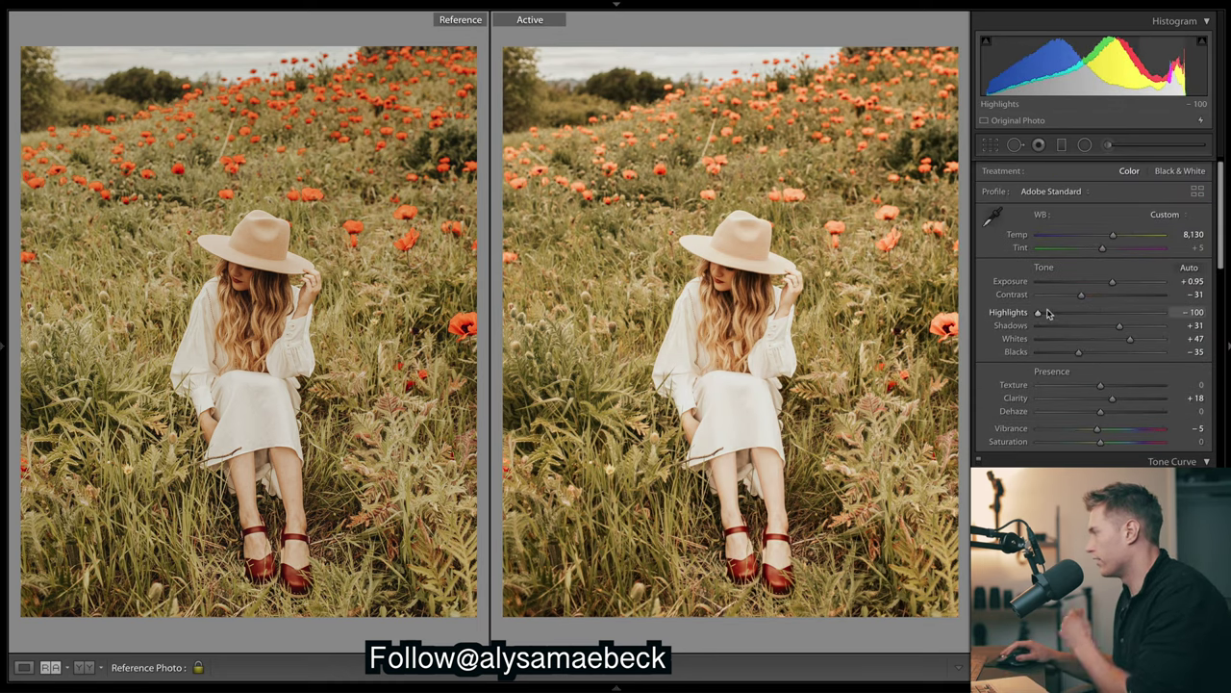
pyautogui.hotkey('ctrl', 'z')
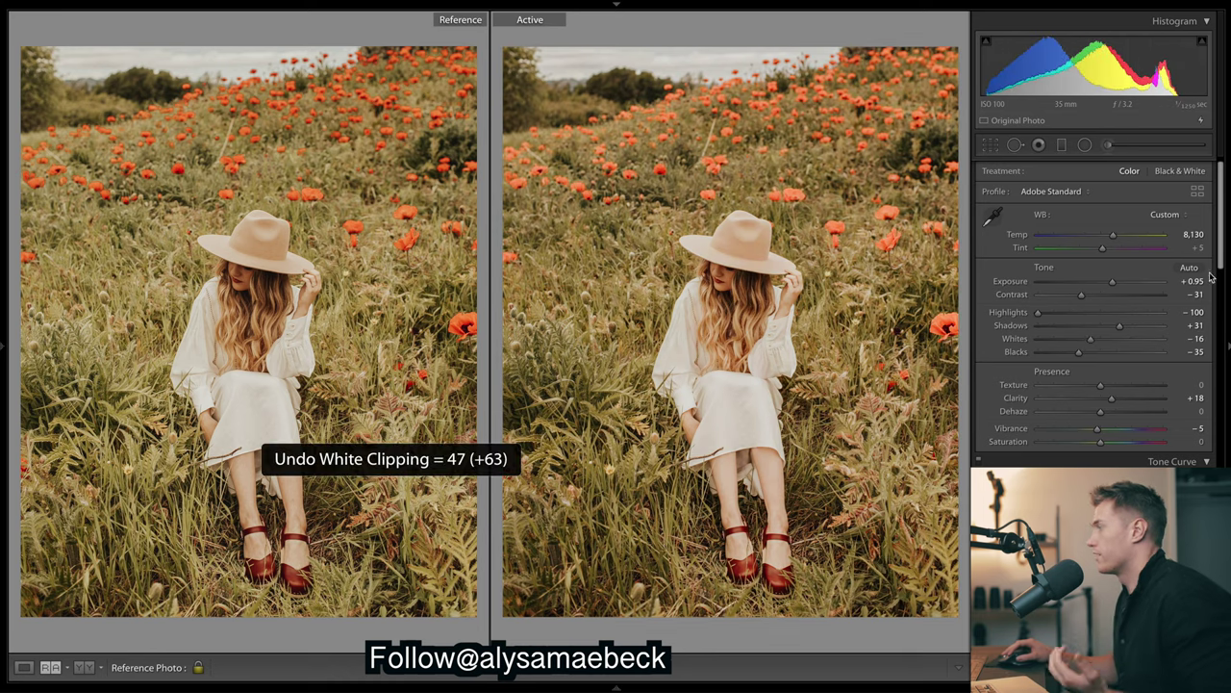
# Set the HSL luminance to +29 for yellow, −17 for orange and −21 for red
pyautogui.moveTo(1217, 234); pyautogui.dragTo(1215, 378)
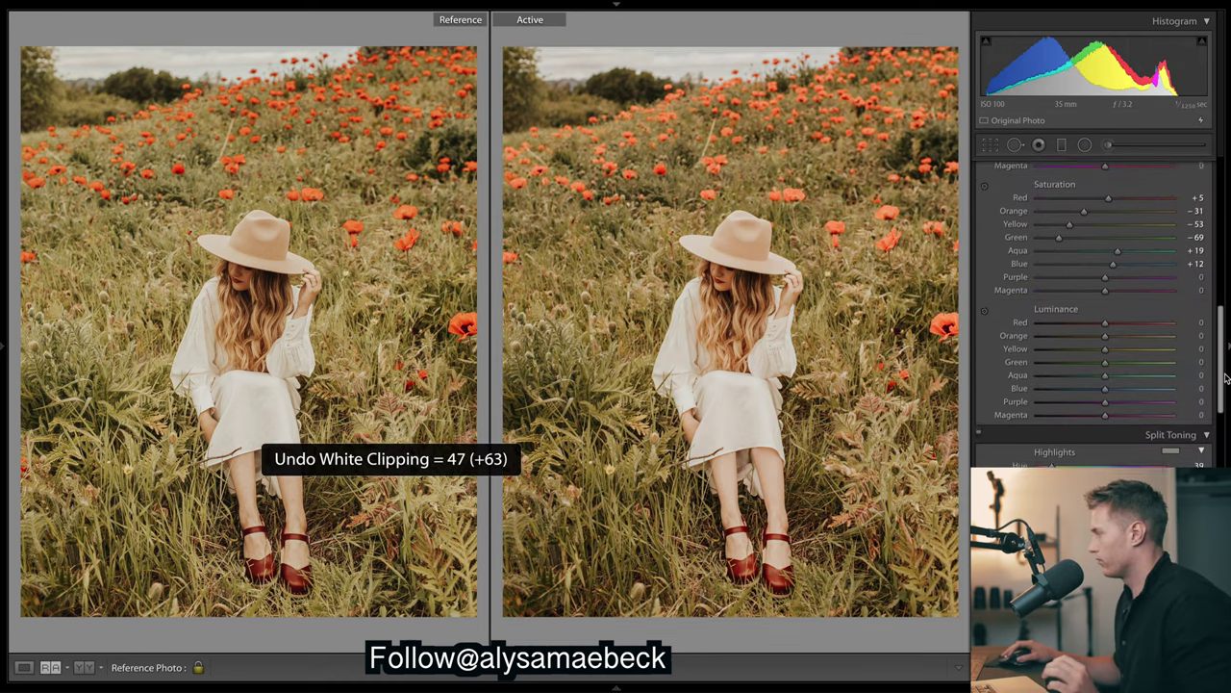
pyautogui.moveTo(1105, 347)
pyautogui.mouseDown()
pyautogui.moveTo(1212, 351)
pyautogui.moveTo(1113, 349)
pyautogui.moveTo(1125, 356)
pyautogui.mouseUp()
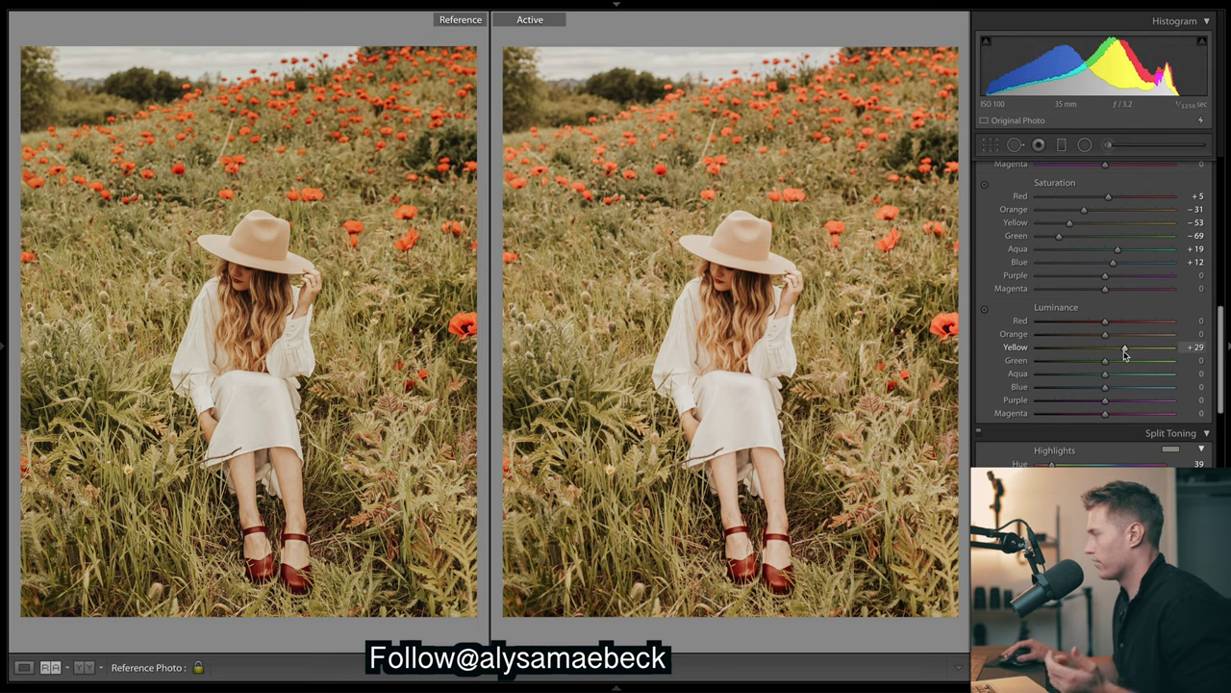
pyautogui.moveTo(1122, 353)
pyautogui.mouseDown()
pyautogui.moveTo(1168, 364)
pyautogui.moveTo(1099, 353)
pyautogui.moveTo(1157, 358)
pyautogui.moveTo(1101, 354)
pyautogui.moveTo(1154, 367)
pyautogui.moveTo(1120, 353)
pyautogui.moveTo(1162, 352)
pyautogui.moveTo(1125, 356)
pyautogui.mouseUp()
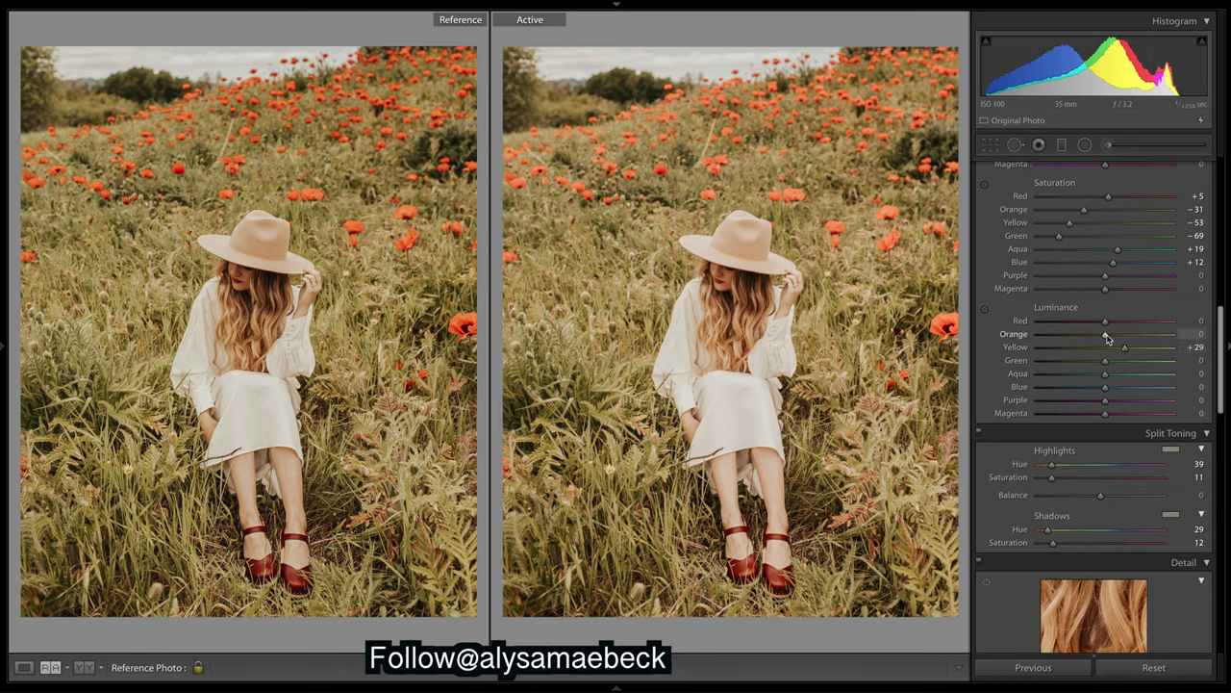
pyautogui.moveTo(1107, 337)
pyautogui.mouseDown()
pyautogui.moveTo(1087, 338)
pyautogui.moveTo(1119, 339)
pyautogui.moveTo(1075, 337)
pyautogui.moveTo(1109, 340)
pyautogui.mouseUp()
pyautogui.moveTo(1106, 338); pyautogui.dragTo(1096, 336)
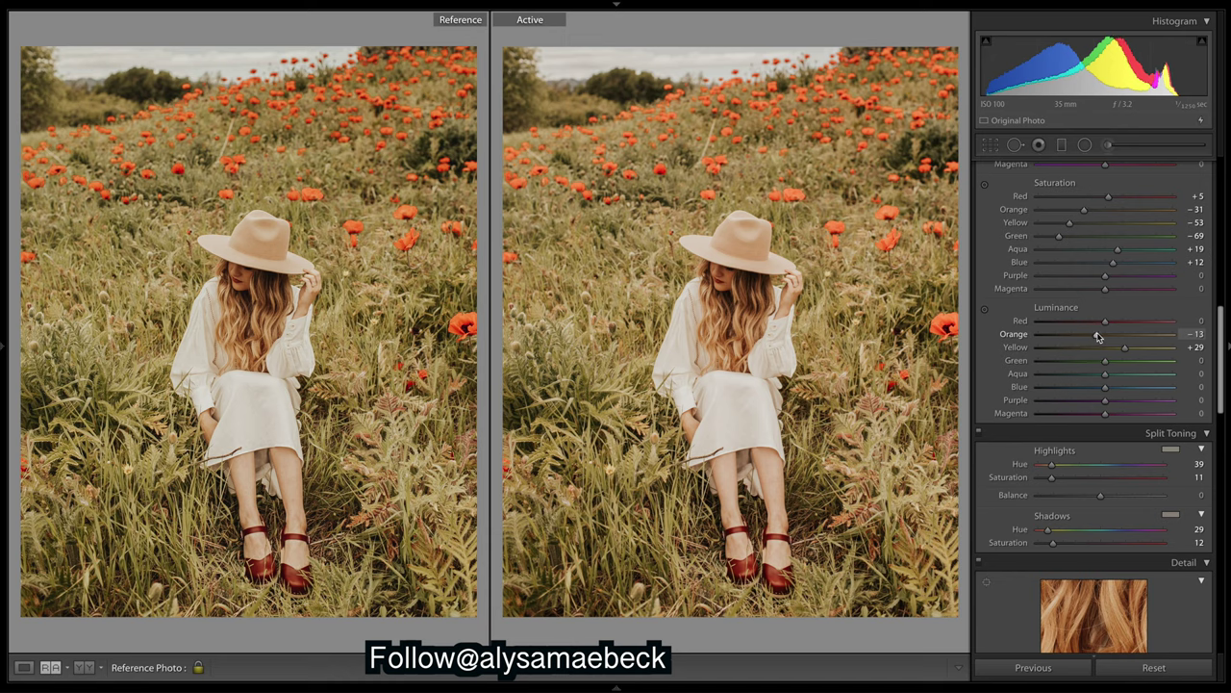
pyautogui.moveTo(1097, 337); pyautogui.dragTo(1103, 337)
pyautogui.moveTo(1102, 337)
pyautogui.mouseDown()
pyautogui.moveTo(1104, 321)
pyautogui.moveTo(1042, 325)
pyautogui.moveTo(1104, 322)
pyautogui.moveTo(1091, 325)
pyautogui.mouseUp()
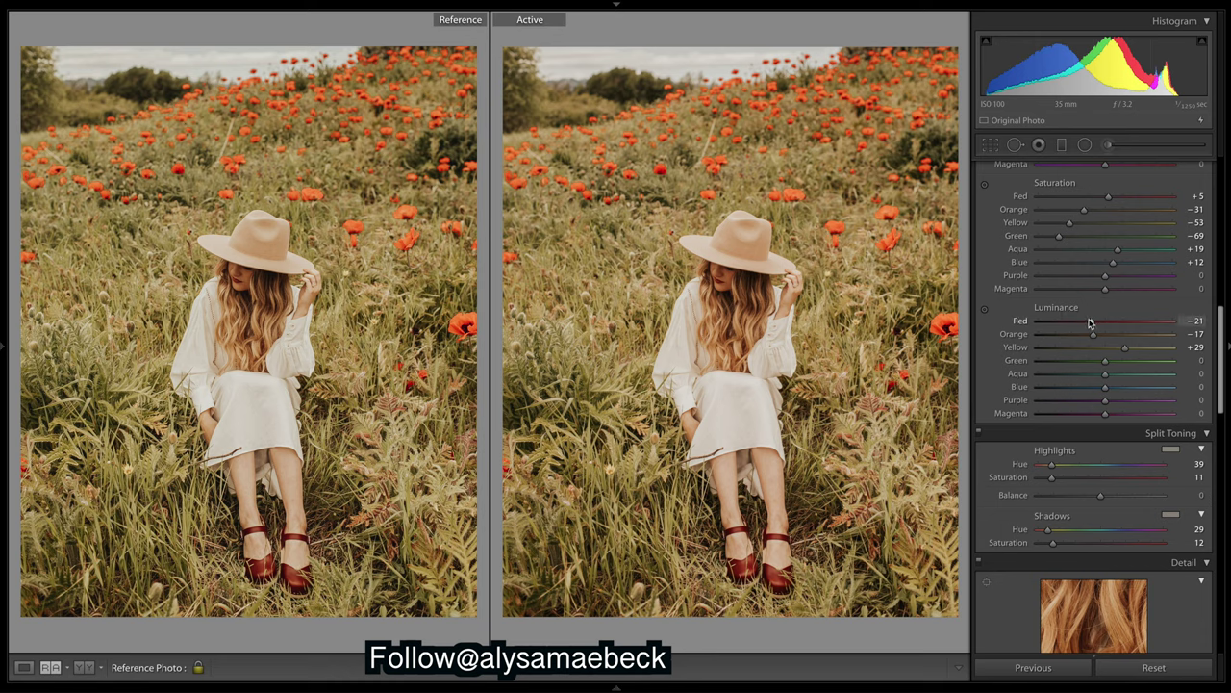
# Try lowering the green luminance to −100 and reset it to 0
pyautogui.moveTo(1105, 360); pyautogui.dragTo(1060, 362)
pyautogui.press('Down')
pyautogui.press('Down')
pyautogui.press('Down')
pyautogui.press('Down')
pyautogui.press('Down')
pyautogui.press('Down')
pyautogui.press('Down')
pyautogui.press('Down')
pyautogui.press('Down')
pyautogui.press('Down')
pyautogui.press('Down')
pyautogui.press('Down')
pyautogui.press('Down')
pyautogui.press('Down')
pyautogui.press('Down')
pyautogui.press('Down')
pyautogui.press('Down')
pyautogui.press('Down')
pyautogui.press('Down')
pyautogui.press('Down')
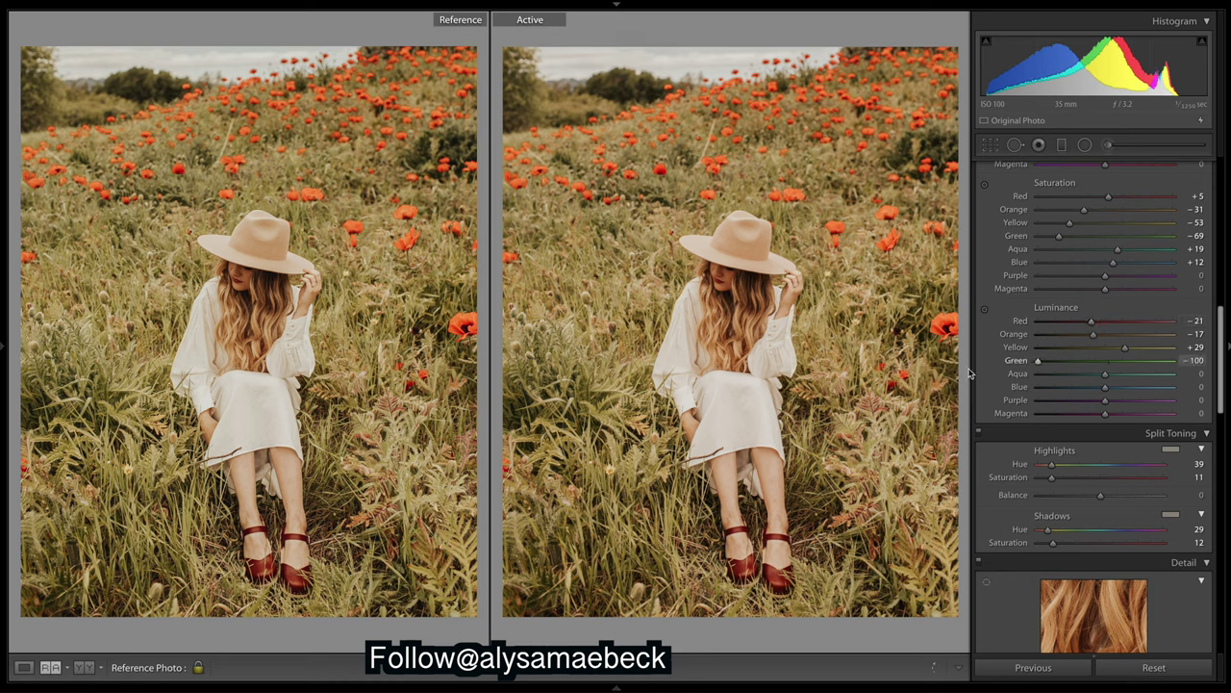
pyautogui.moveTo(1038, 360); pyautogui.dragTo(1116, 362)
pyautogui.moveTo(1103, 362); pyautogui.dragTo(1104, 362)
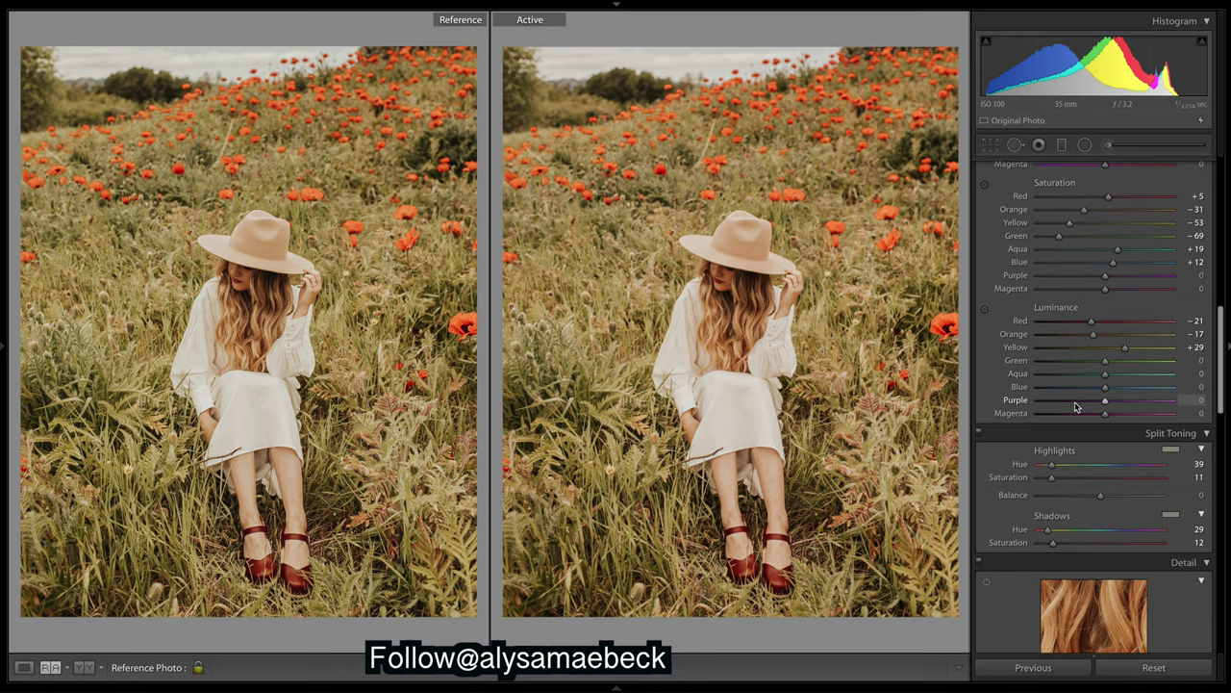
pyautogui.moveTo(1221, 344); pyautogui.dragTo(1219, 174)
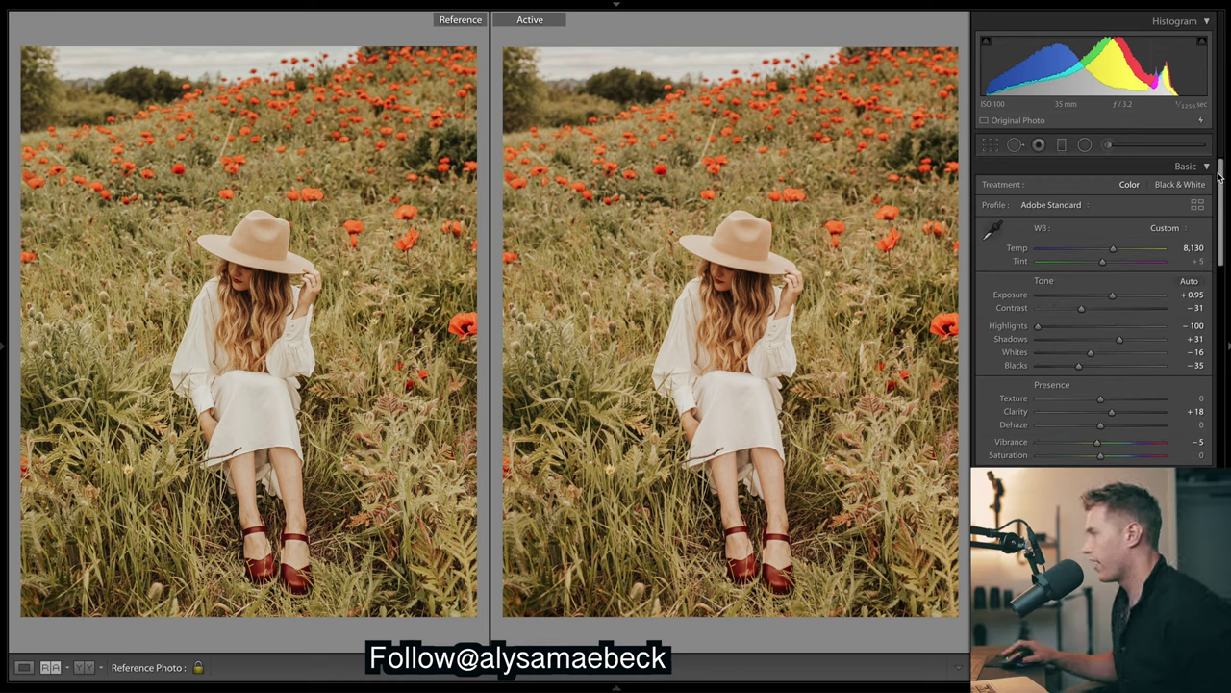
pyautogui.moveTo(1219, 183); pyautogui.dragTo(1221, 354)
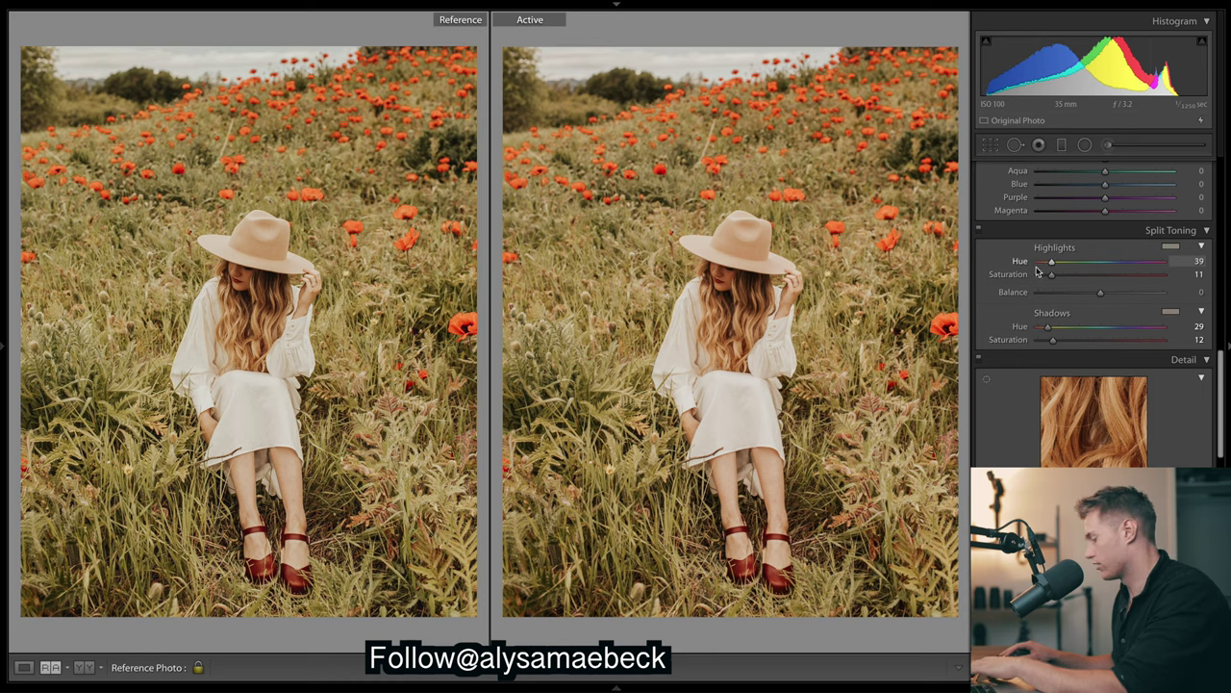
# Set the split-toning highlights hue to 48
pyautogui.moveTo(1052, 262)
pyautogui.mouseDown()
pyautogui.moveTo(1067, 263)
pyautogui.moveTo(1037, 263)
pyautogui.mouseUp()
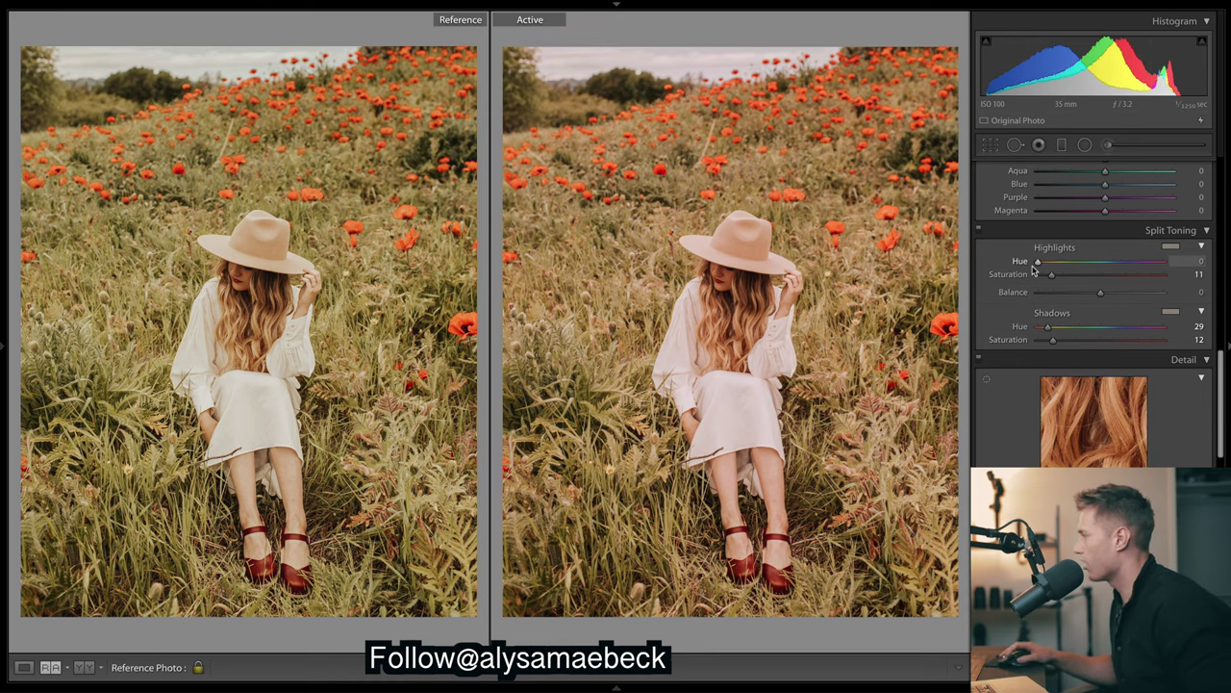
pyautogui.hotkey('ctrl', 'z')
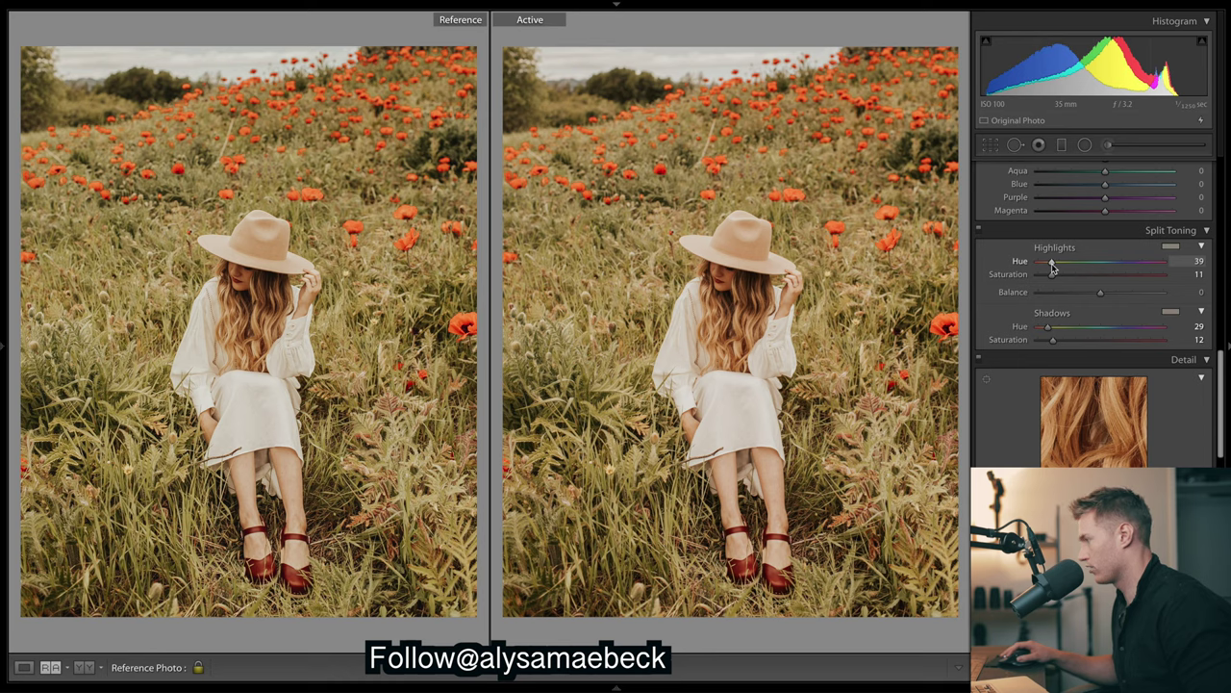
pyautogui.moveTo(1053, 268); pyautogui.dragTo(1055, 271)
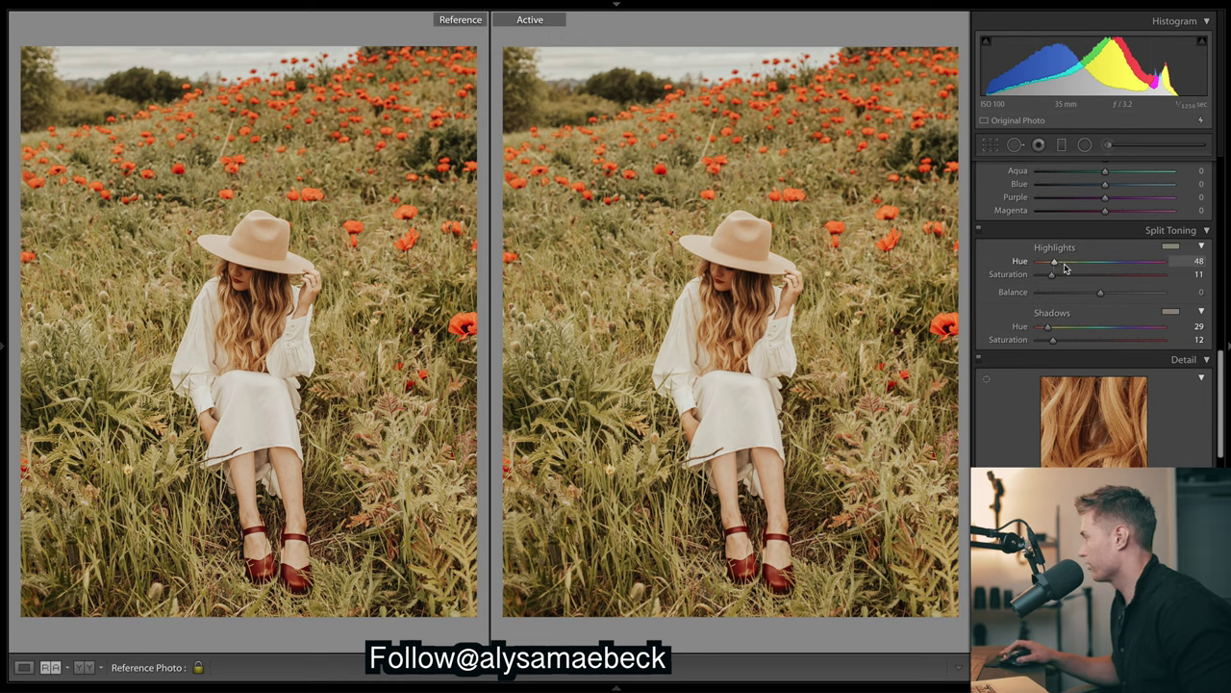
# Set the sharpening amount to 96 and add grain with amount 10 and size 48
pyautogui.moveTo(1221, 375); pyautogui.dragTo(1226, 435)
pyautogui.moveTo(1134, 227); pyautogui.dragTo(1118, 225)
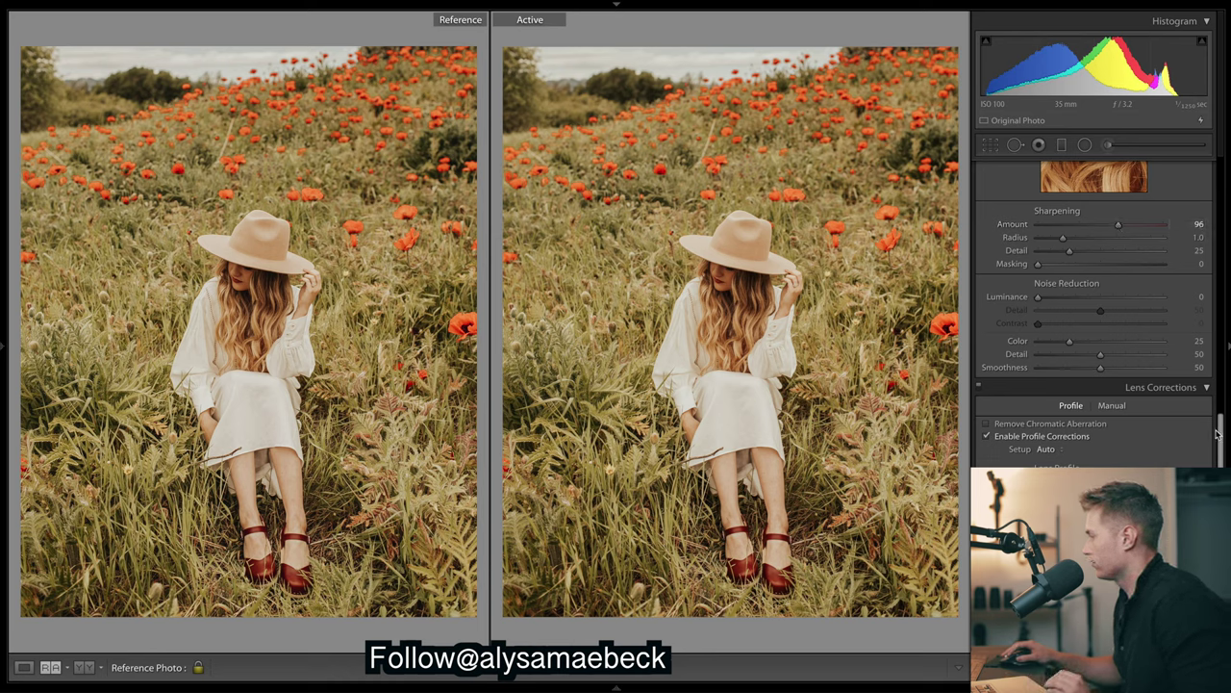
pyautogui.scroll(-10, 1217, 433)
pyautogui.scroll(-1, 1094, 314)
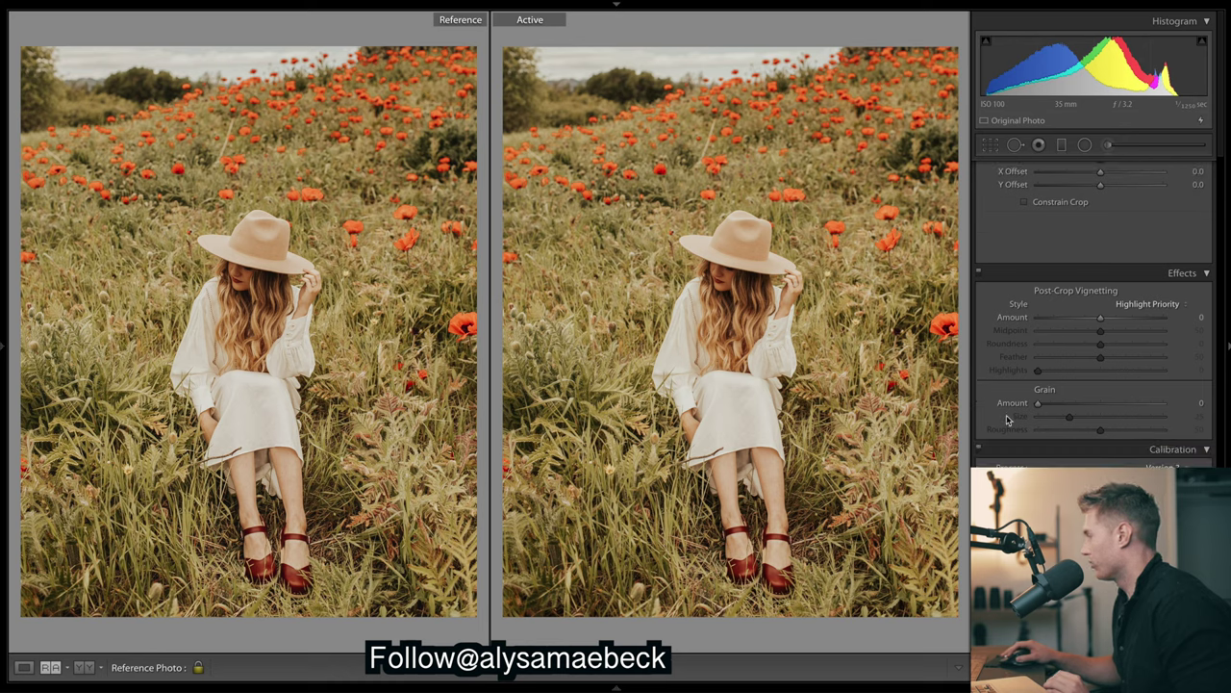
pyautogui.moveTo(1040, 406); pyautogui.dragTo(1099, 419)
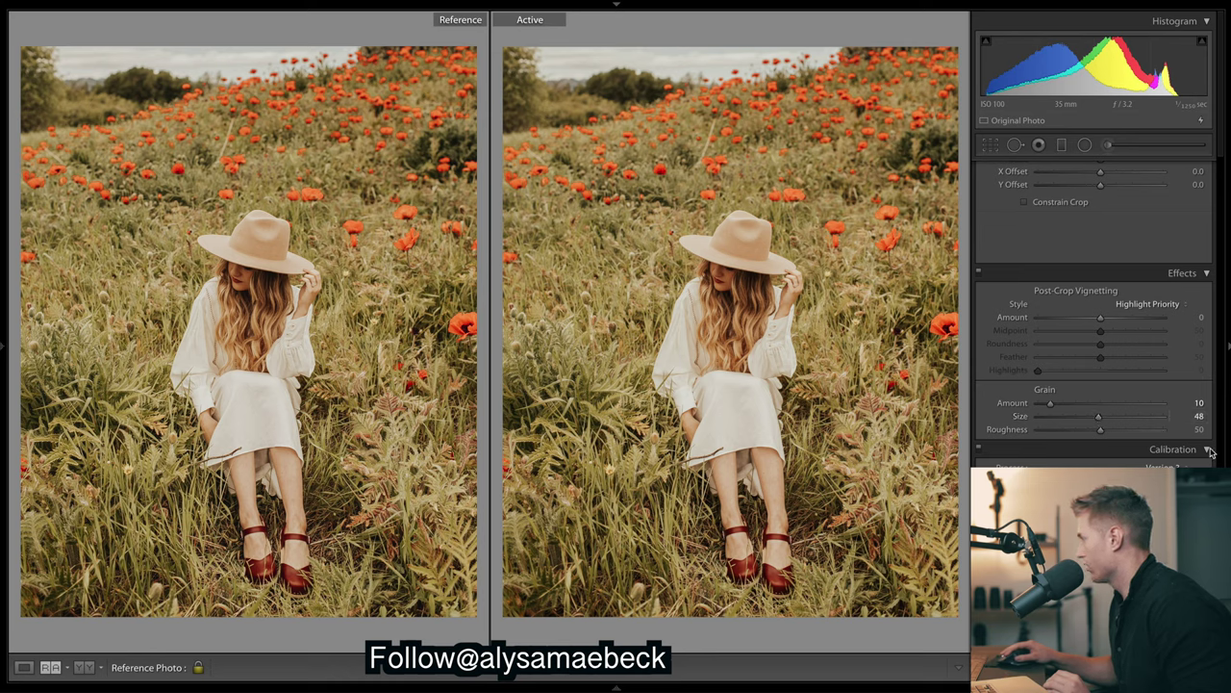
# Raise the Exposure to +1.00 and the Clarity to +24
pyautogui.scroll(3, 1093, 307)
pyautogui.scroll(15, 1207, 196)
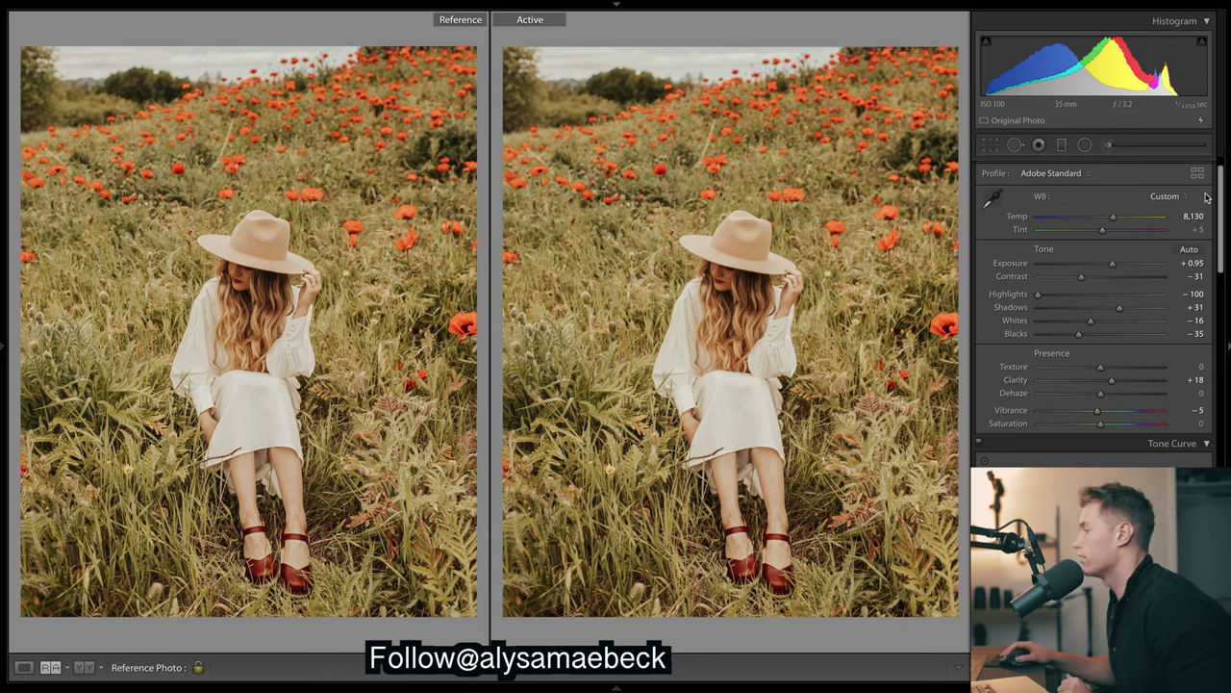
pyautogui.scroll(-2, 1208, 198)
pyautogui.scroll(2, 1208, 208)
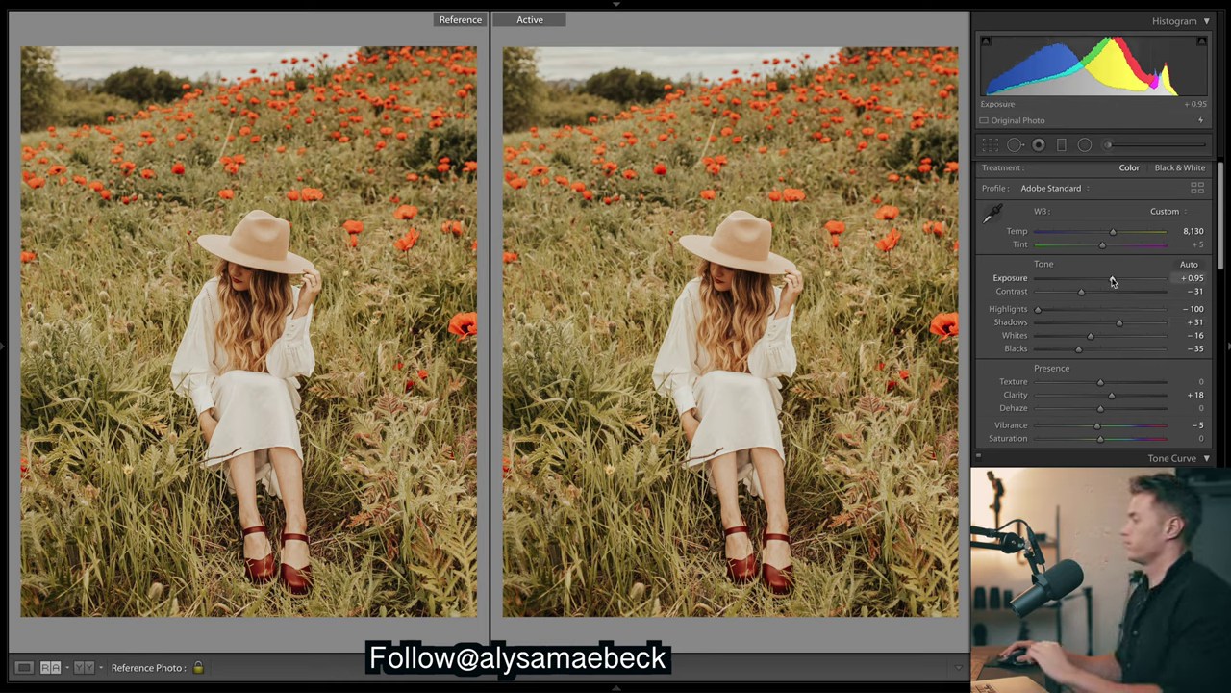
pyautogui.moveTo(1113, 280); pyautogui.dragTo(1114, 281)
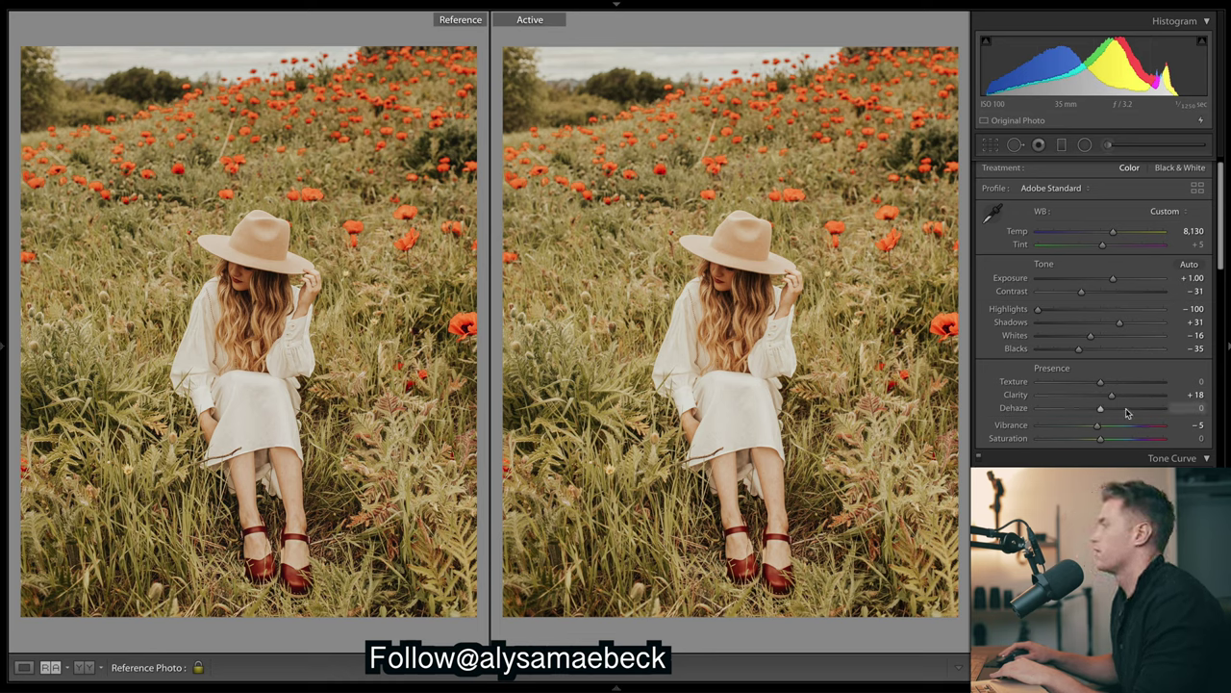
pyautogui.moveTo(1111, 398); pyautogui.dragTo(1116, 399)
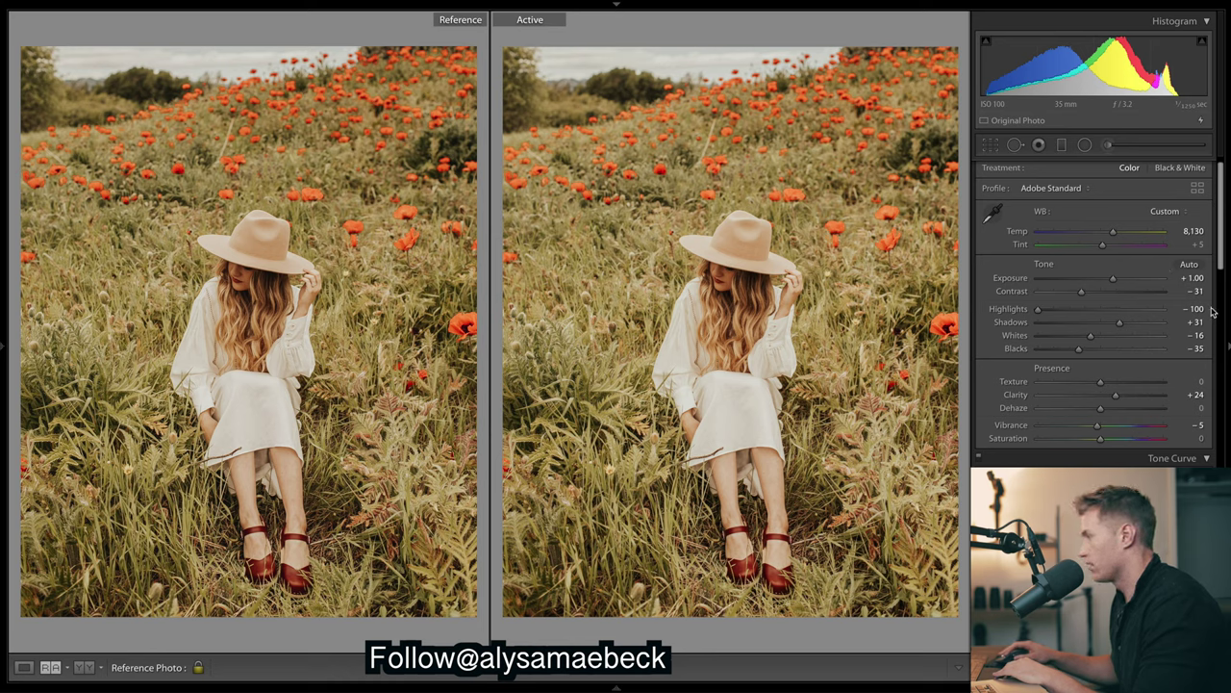
# Set the HSL yellow hue to +11
pyautogui.scroll(-10, 1216, 299)
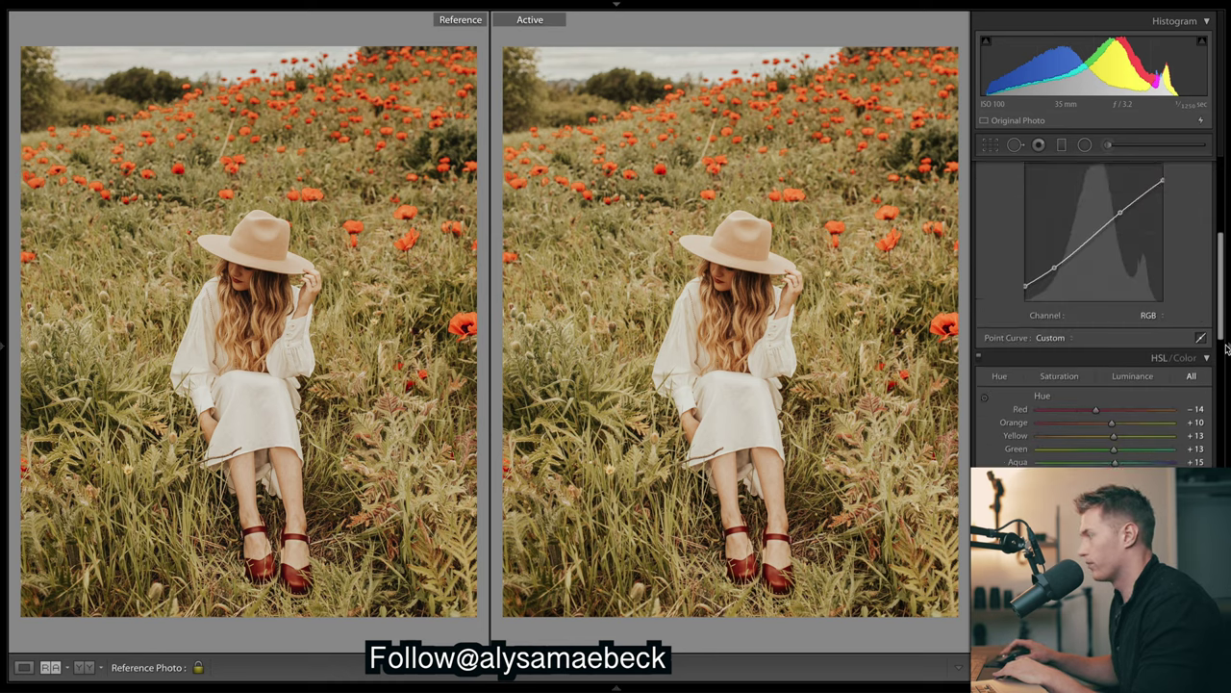
pyautogui.scroll(8, 1229, 376)
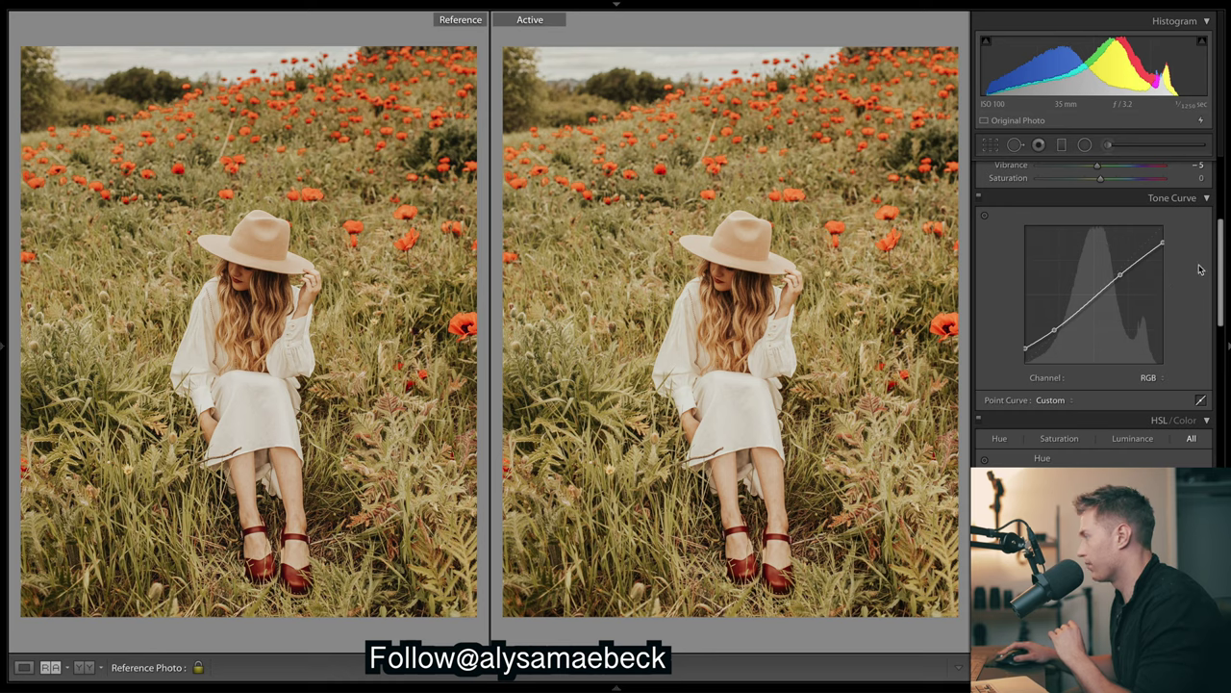
pyautogui.moveTo(1222, 267); pyautogui.dragTo(1225, 323)
pyautogui.scroll(-2, 1226, 323)
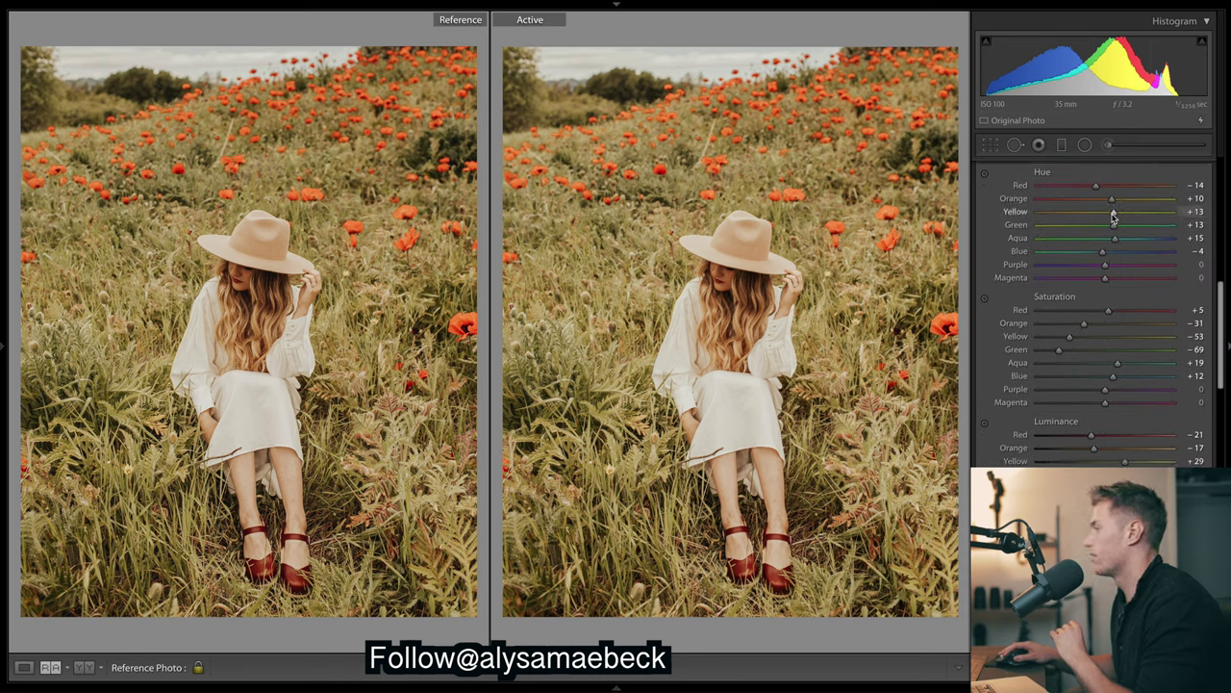
pyautogui.moveTo(1113, 218); pyautogui.dragTo(1112, 218)
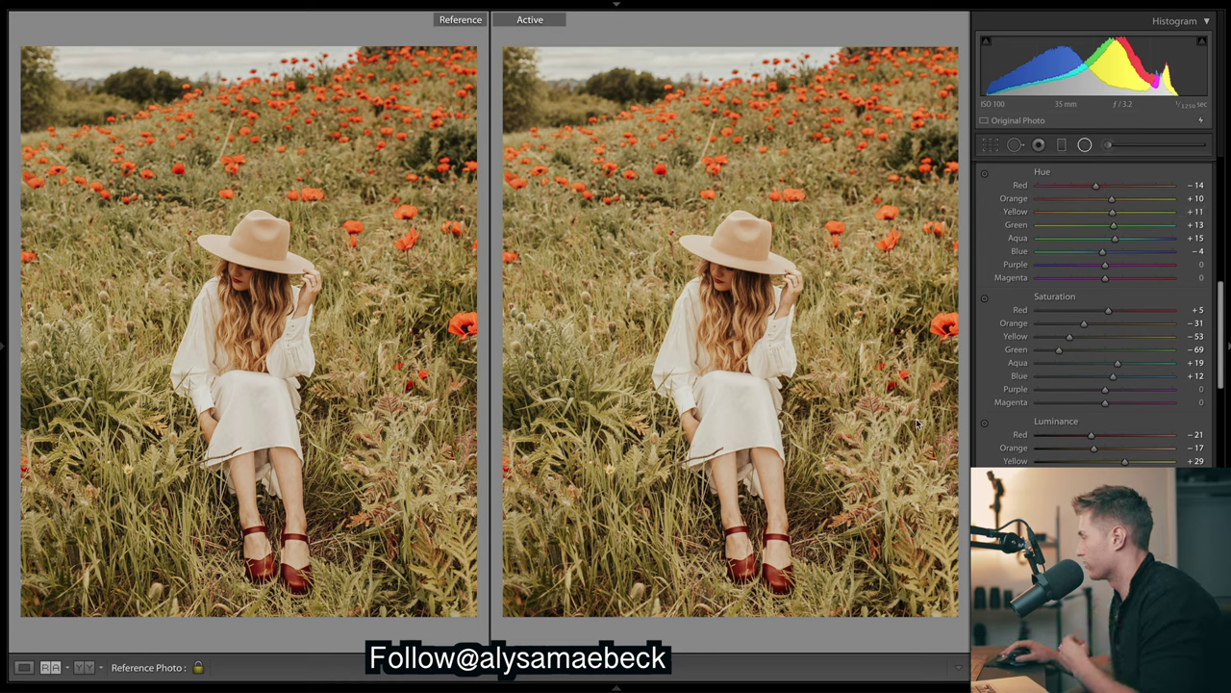
# Add a radial filter over the seated woman's body on the active photo and set its sharpness to 54
pyautogui.hotkey('shift', 'm')
pyautogui.moveTo(730, 317); pyautogui.dragTo(804, 433)
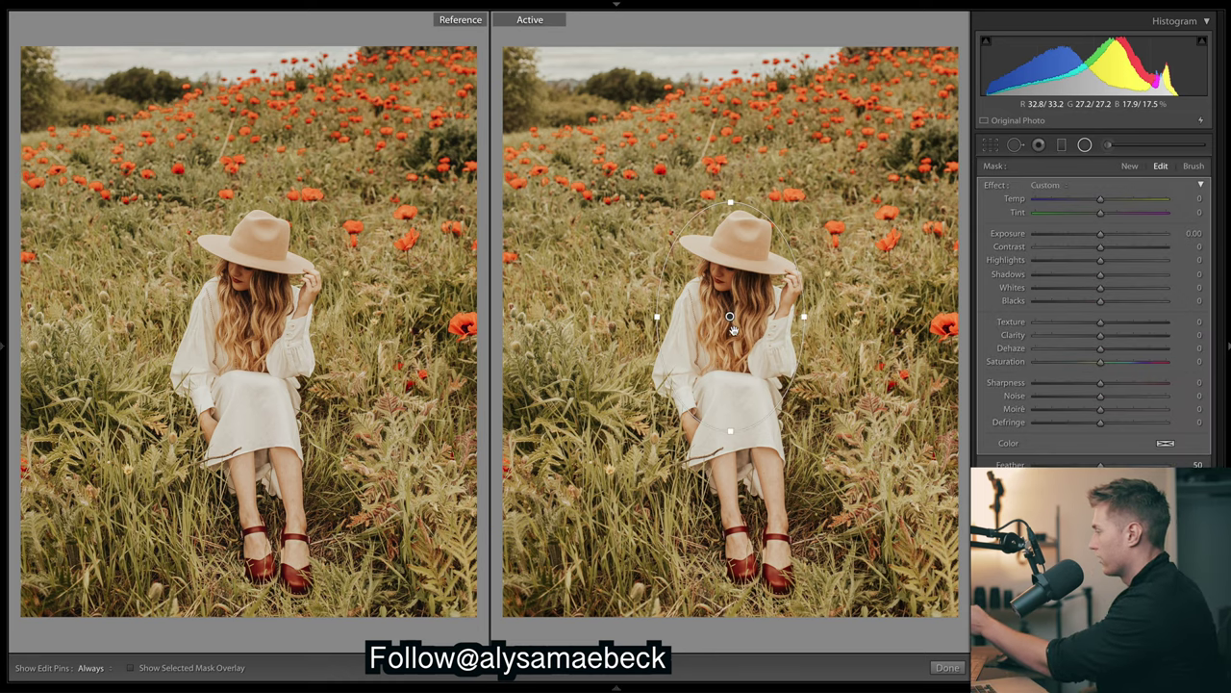
pyautogui.moveTo(733, 329); pyautogui.dragTo(735, 391)
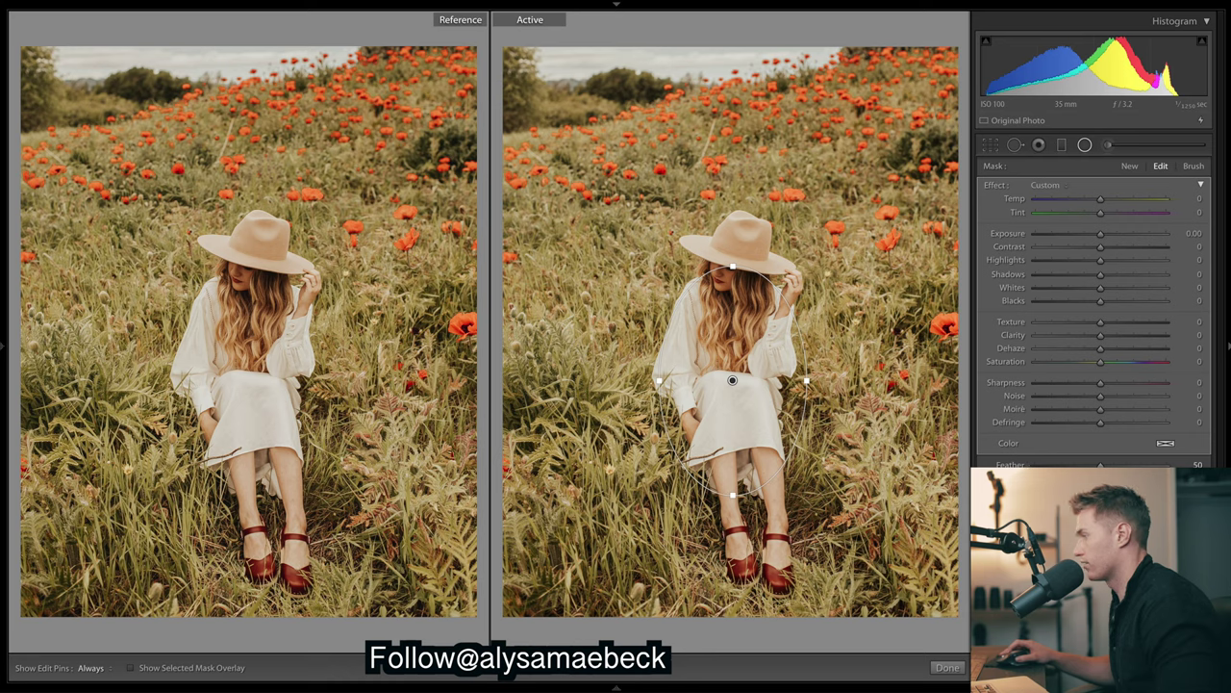
pyautogui.click(1133, 383)
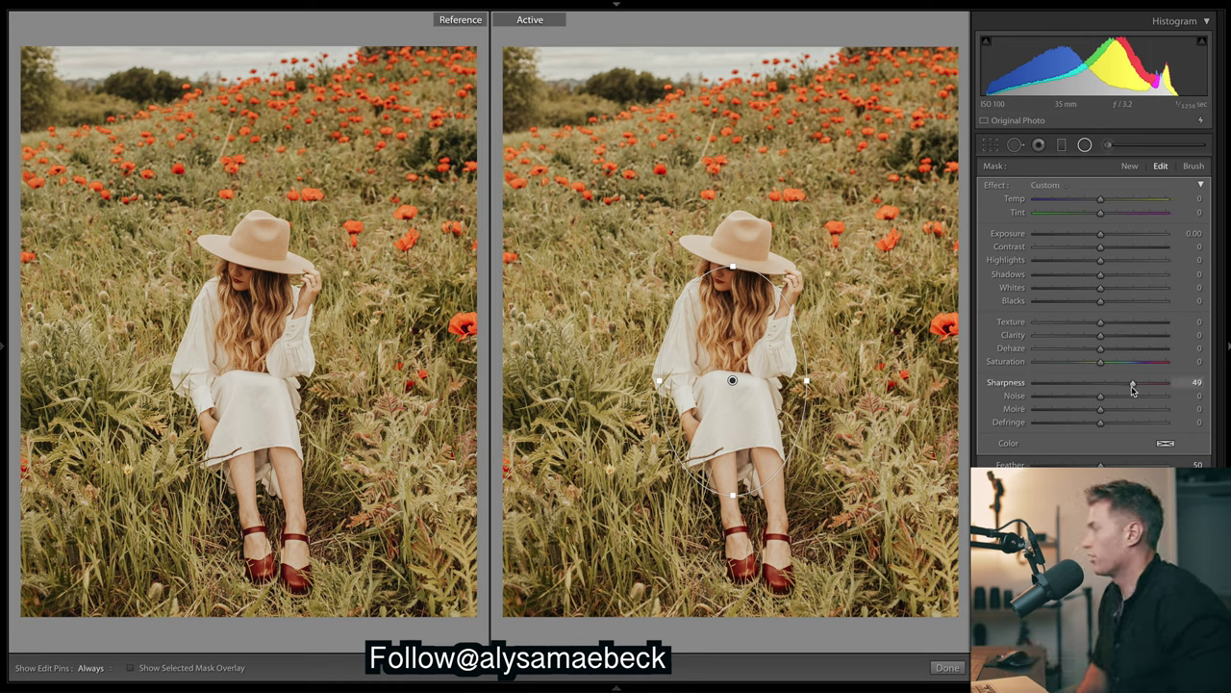
pyautogui.moveTo(1134, 388); pyautogui.dragTo(1136, 387)
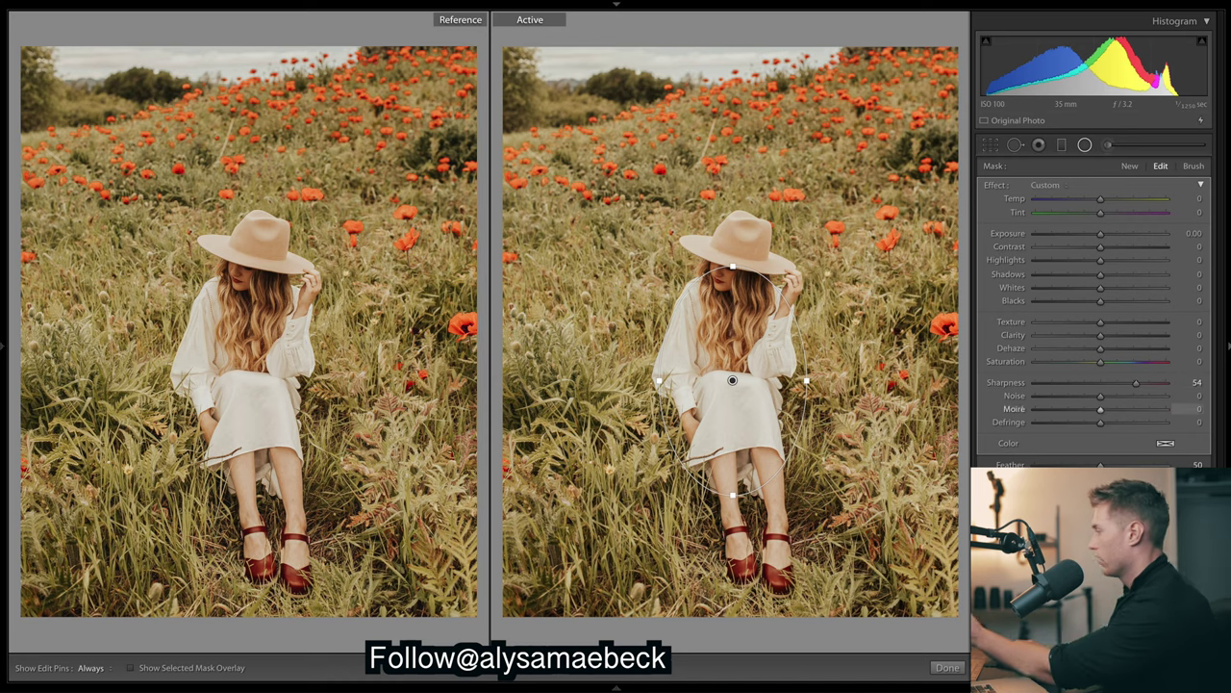
pyautogui.click(947, 666)
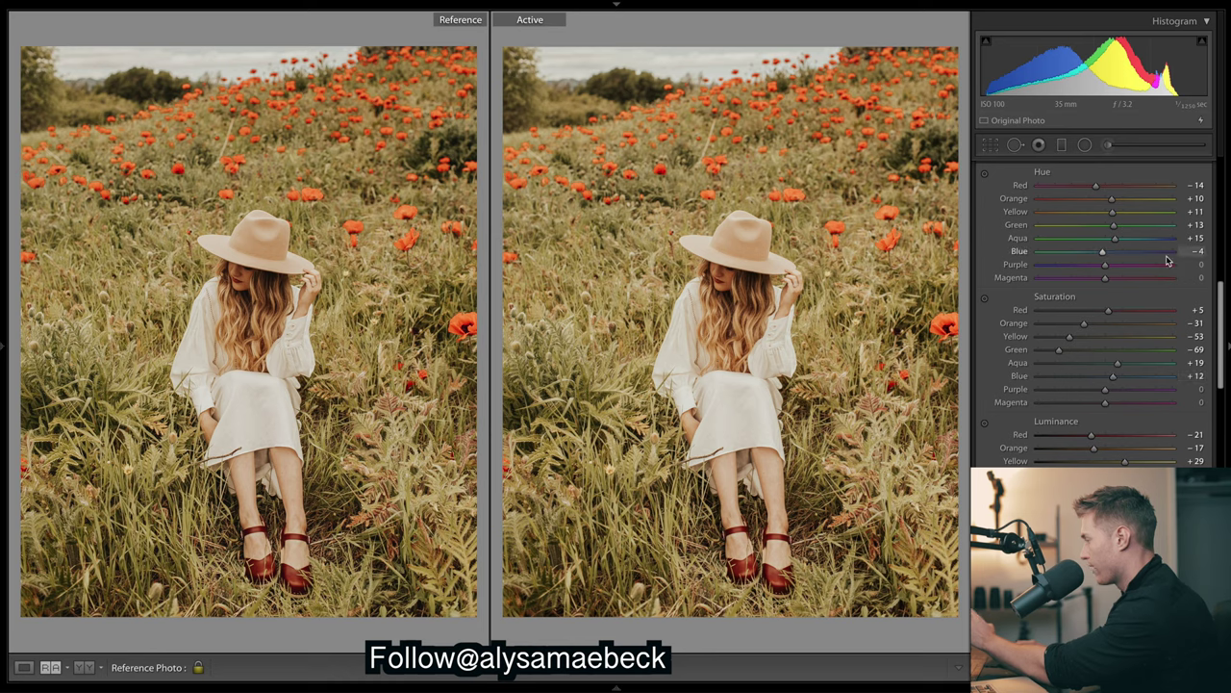
# Switch off the camera calibration adjustments on the active photo
pyautogui.moveTo(1219, 306); pyautogui.dragTo(1220, 486)
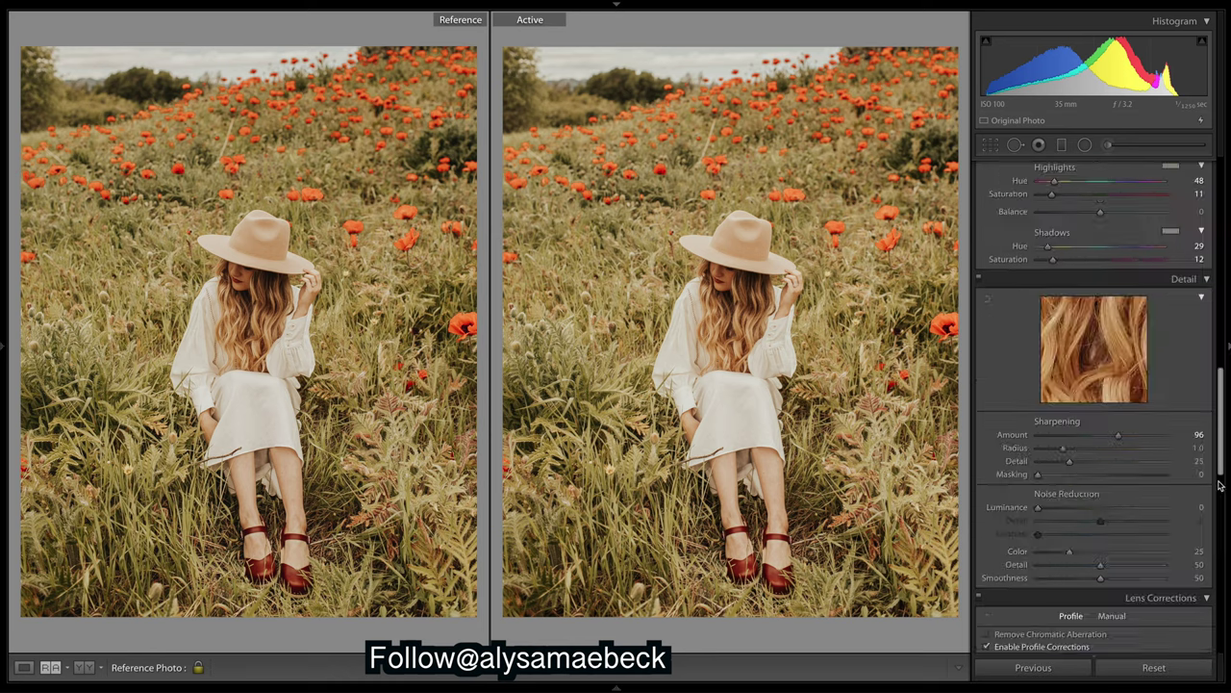
pyautogui.scroll(-10, 1214, 519)
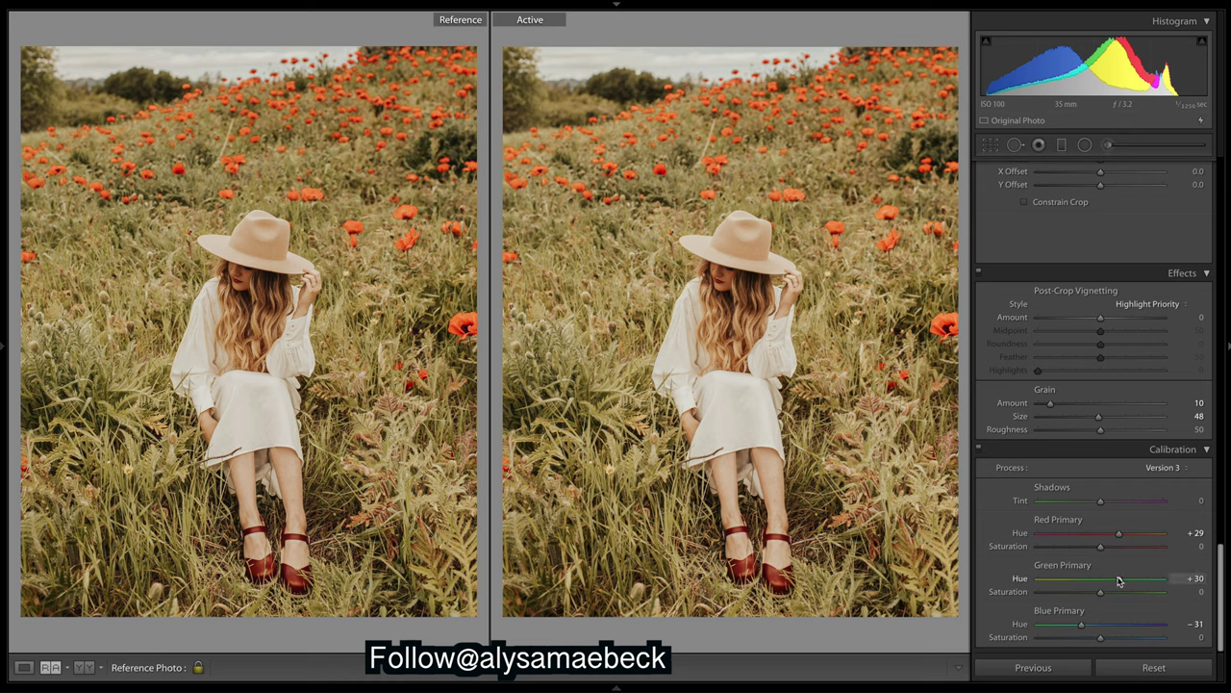
pyautogui.click(979, 449)
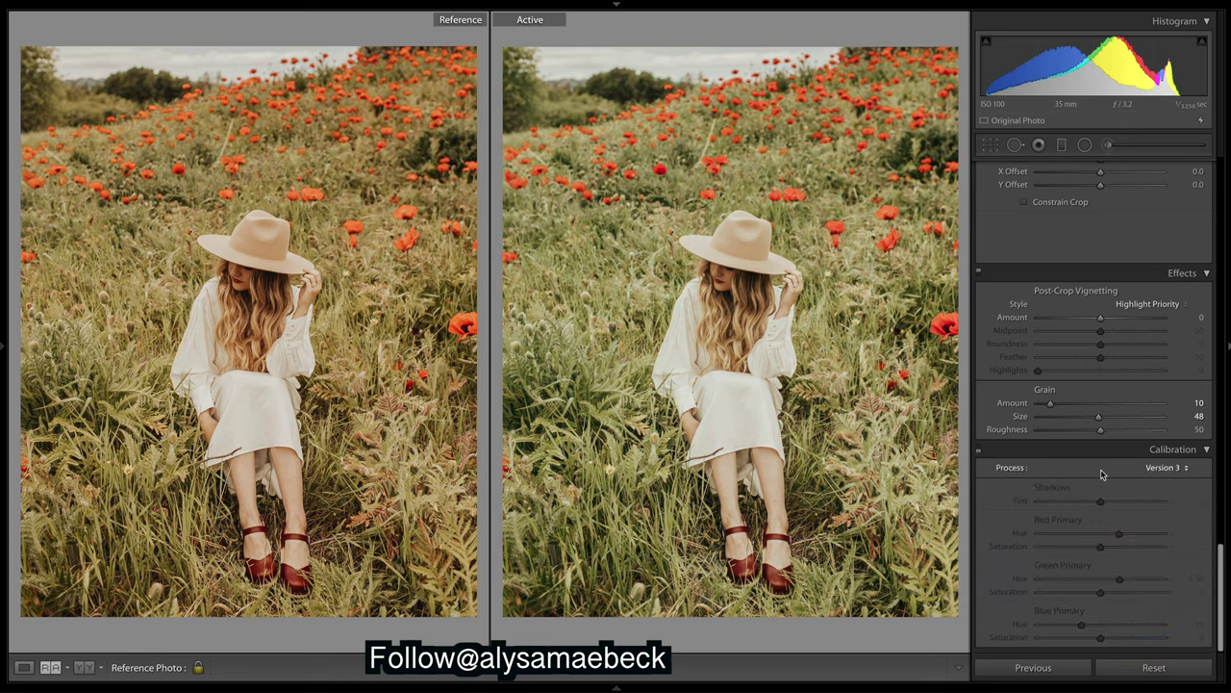
# Try HSL hues of −46 for yellow and +31 for green, with the green saturation at −27
pyautogui.moveTo(1225, 563); pyautogui.dragTo(1217, 284)
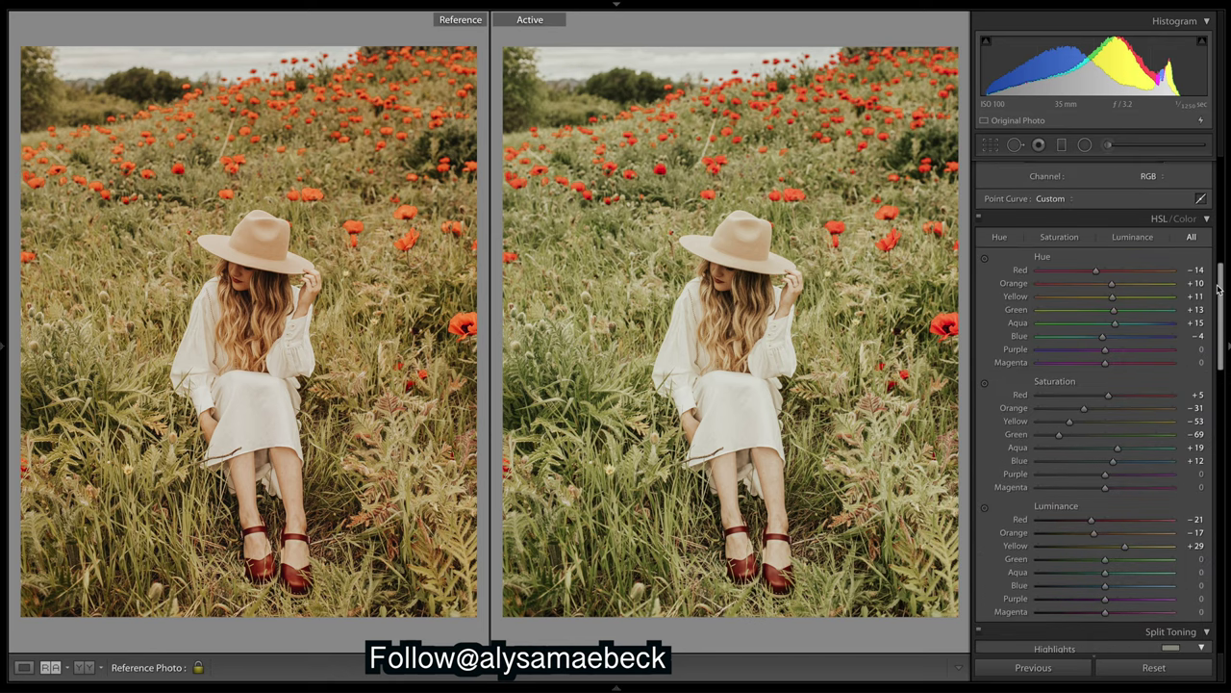
pyautogui.moveTo(1114, 309); pyautogui.dragTo(1067, 301)
pyautogui.hotkey('ctrl', 'z')
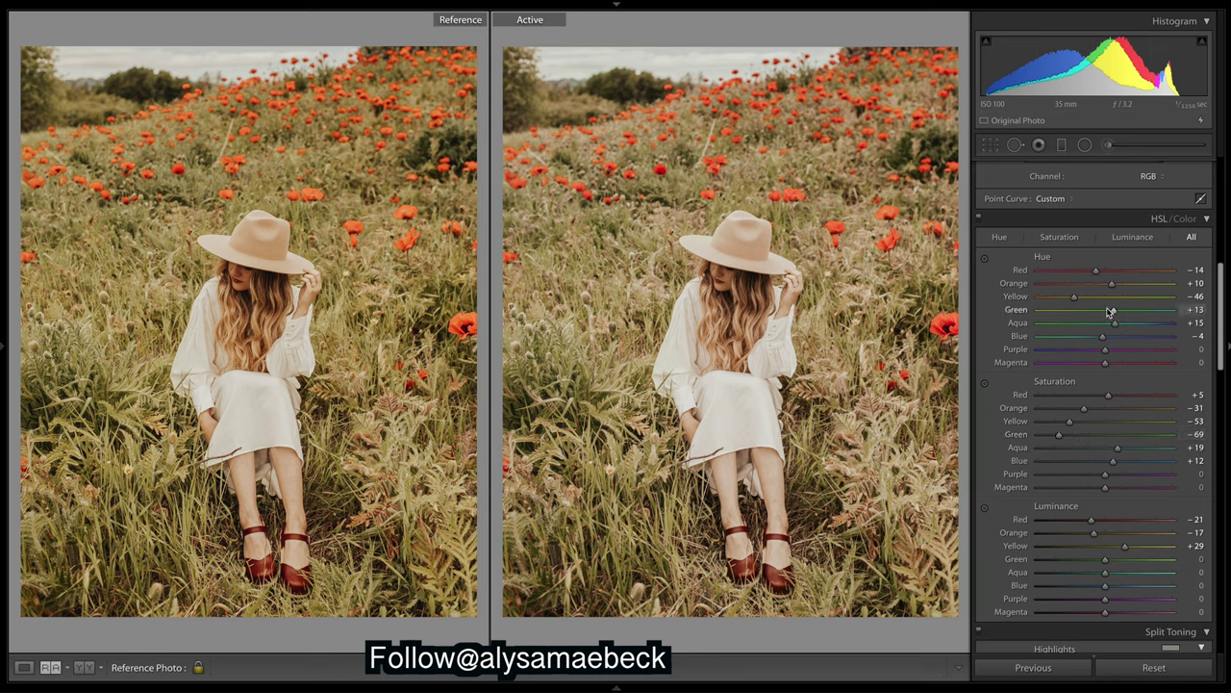
pyautogui.moveTo(1109, 311)
pyautogui.mouseDown()
pyautogui.moveTo(1081, 314)
pyautogui.moveTo(1121, 315)
pyautogui.mouseUp()
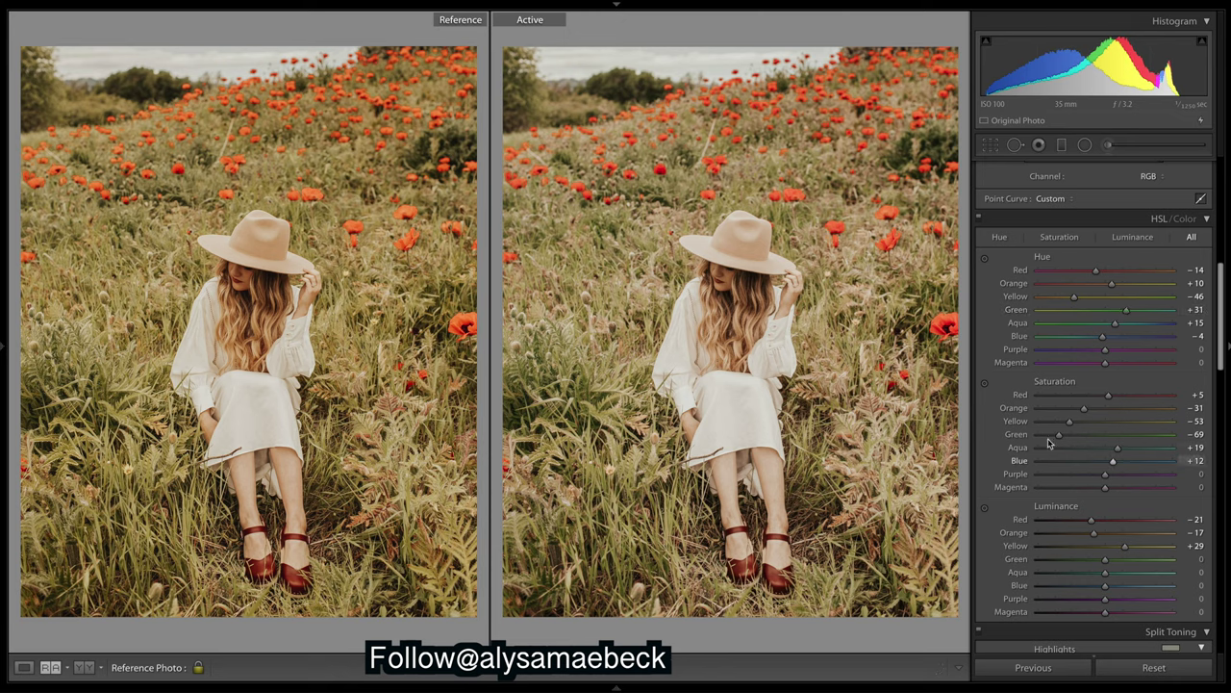
pyautogui.moveTo(1072, 439); pyautogui.dragTo(1087, 439)
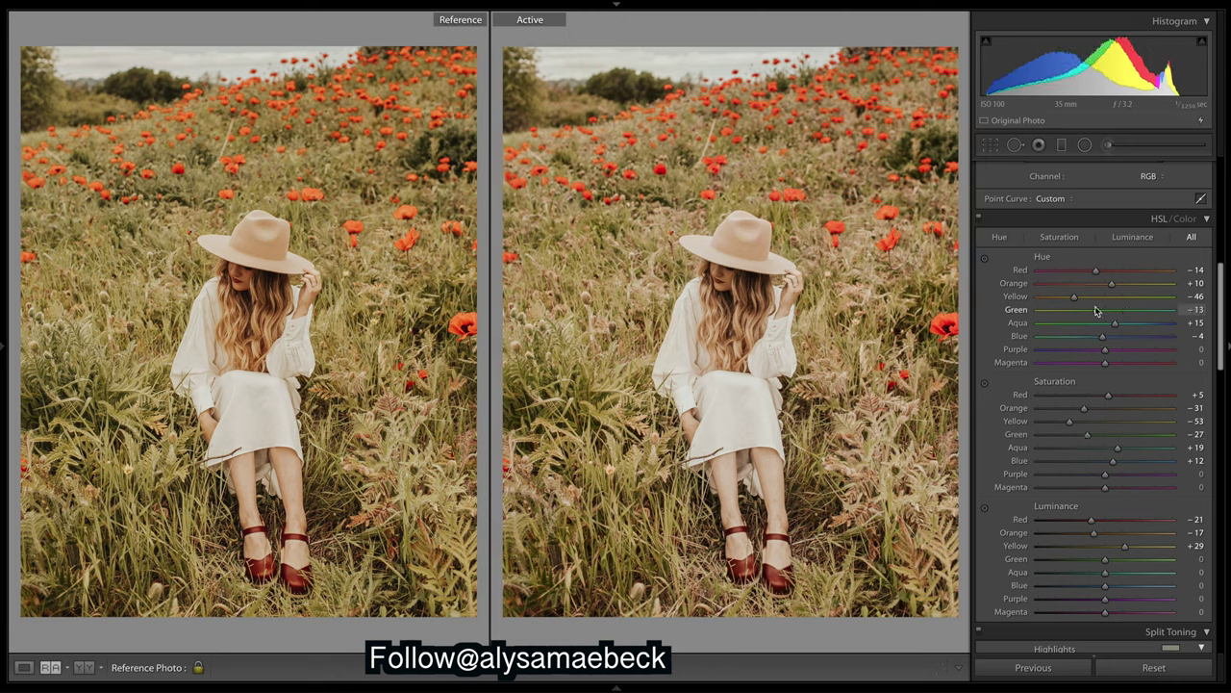
# Set the HSL hues to −32 red, −1 orange, −27 yellow and +17 green, with saturation −15 for red and −44 for yellow
pyautogui.click(1093, 310)
pyautogui.moveTo(1075, 297); pyautogui.dragTo(1083, 271)
pyautogui.moveTo(1108, 394); pyautogui.dragTo(1077, 425)
pyautogui.moveTo(1092, 309); pyautogui.dragTo(1113, 309)
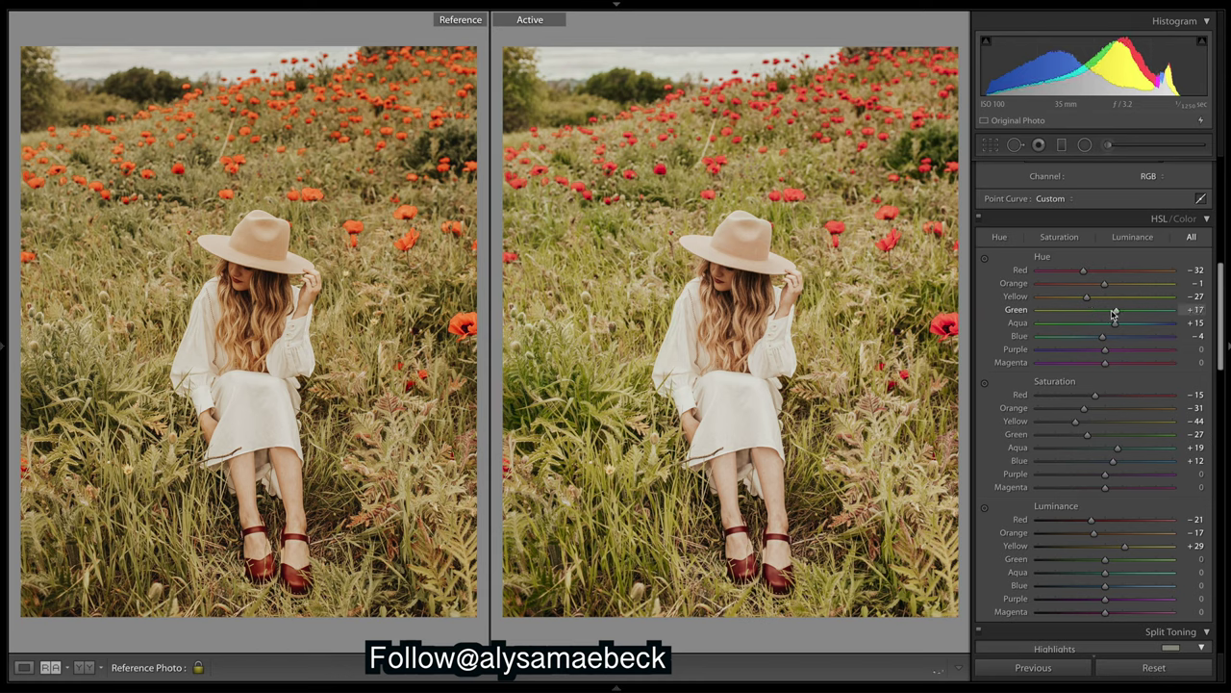
# Set the HSL hues to +20 red, −46 yellow and +9 green, with saturation −35 for yellow and −57 for green
pyautogui.moveTo(1087, 434); pyautogui.dragTo(1062, 437)
pyautogui.moveTo(1087, 296); pyautogui.dragTo(1074, 296)
pyautogui.moveTo(1075, 424); pyautogui.dragTo(1082, 423)
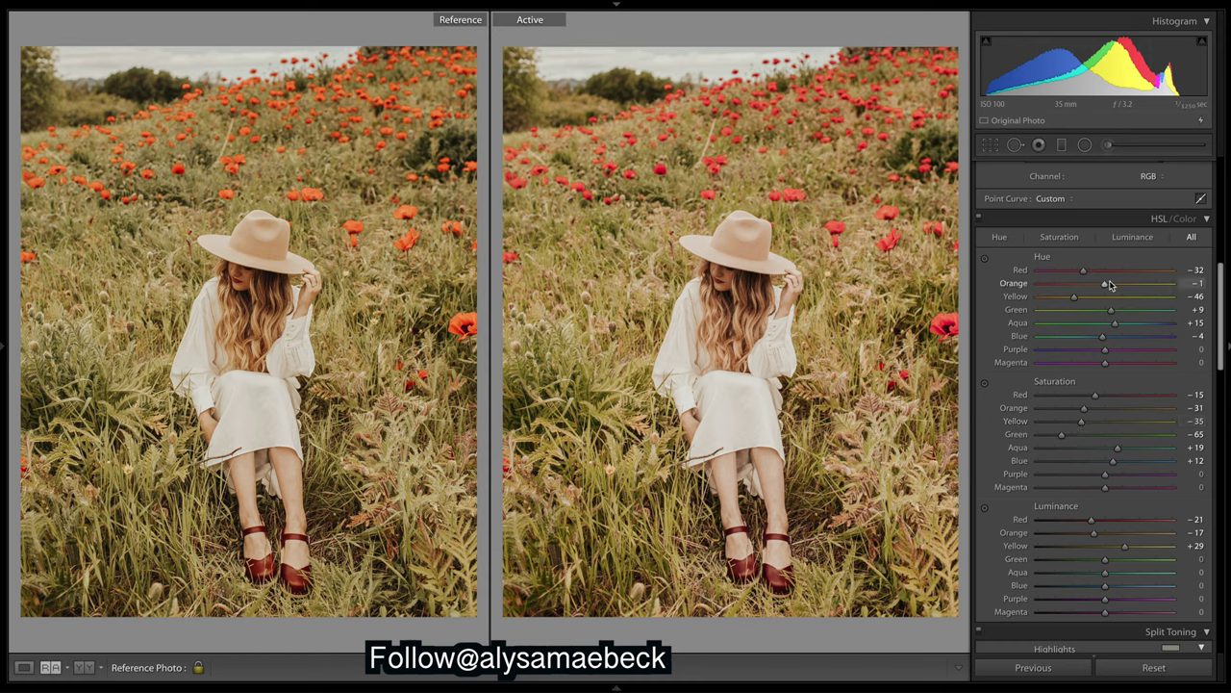
pyautogui.moveTo(1104, 274); pyautogui.dragTo(1121, 271)
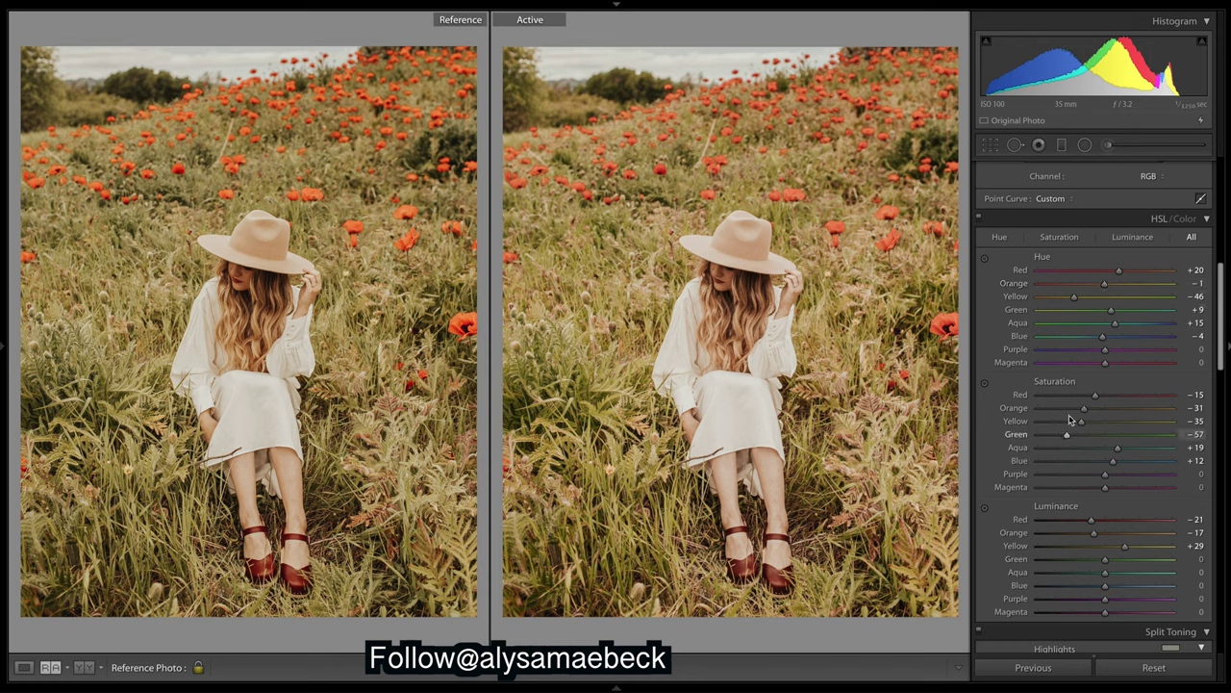
# Set the HSL hues to −40 yellow and +3 green, and the saturation to −7 red, −17 orange, −38 yellow and −63 green
pyautogui.click(1103, 309)
pyautogui.moveTo(1103, 309); pyautogui.dragTo(1075, 300)
pyautogui.moveTo(1221, 280); pyautogui.dragTo(1222, 286)
pyautogui.scroll(1, 1221, 285)
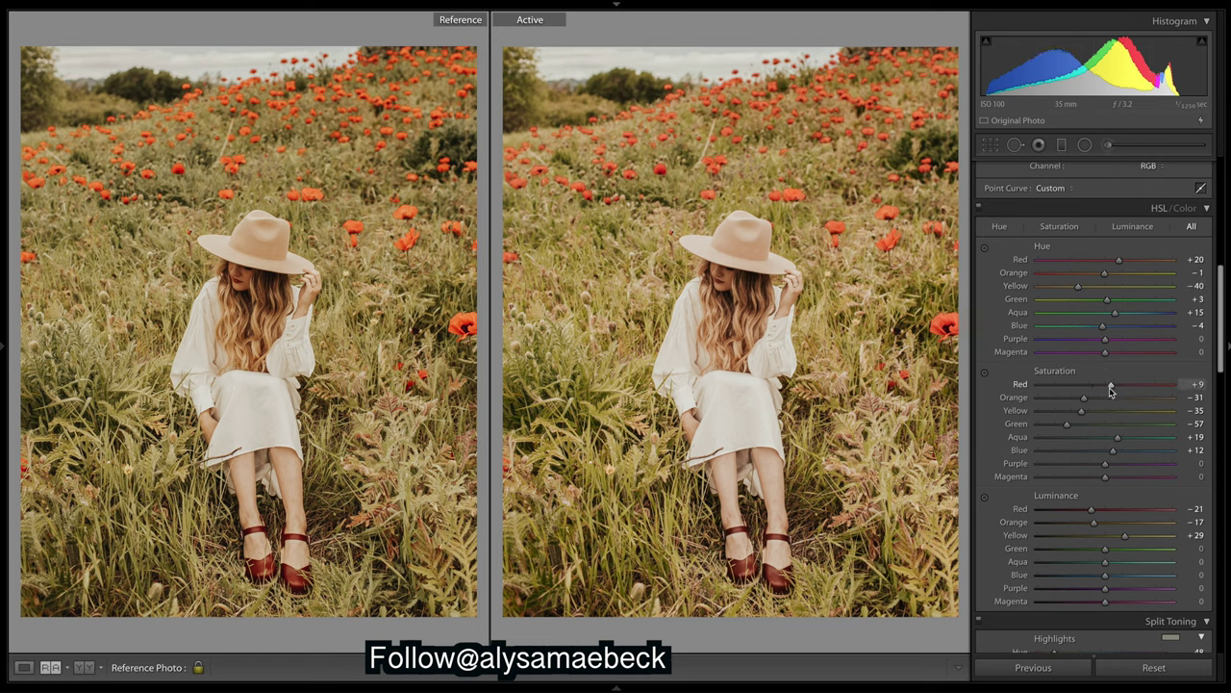
pyautogui.moveTo(1098, 388); pyautogui.dragTo(1101, 386)
pyautogui.moveTo(1068, 425); pyautogui.dragTo(1062, 426)
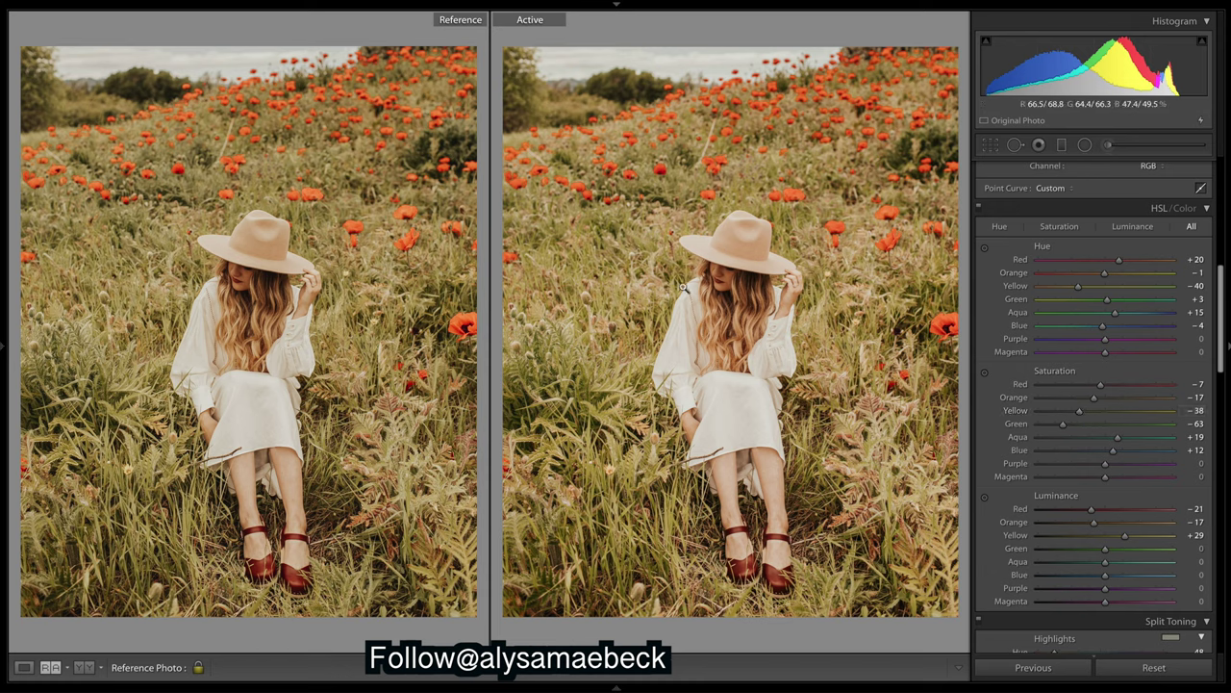
pyautogui.moveTo(1220, 285); pyautogui.dragTo(1217, 635)
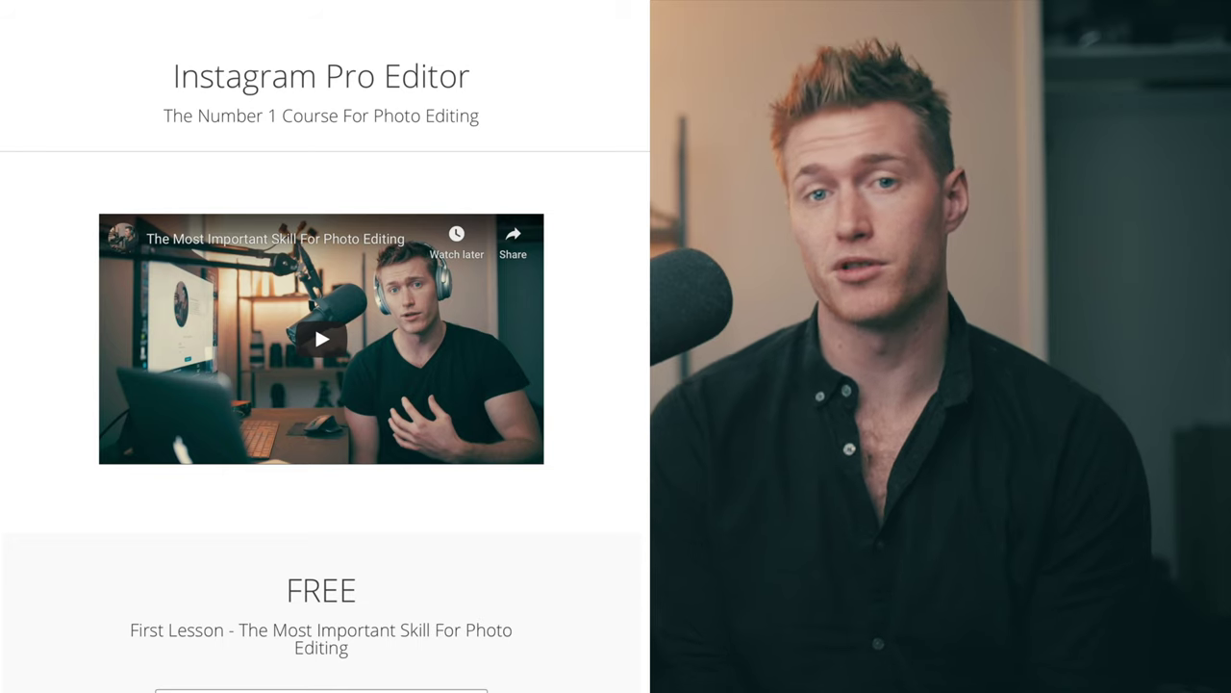
pyautogui.scroll(-2, 323, 346)
pyautogui.scroll(-8, 323, 346)
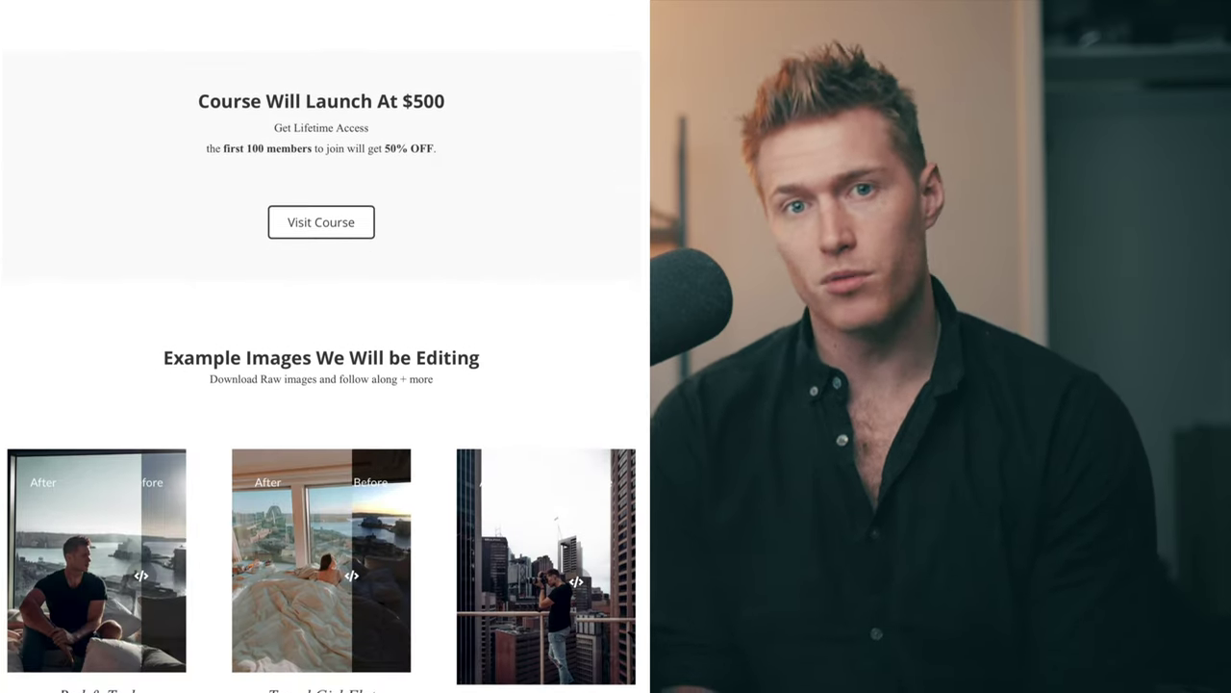
pyautogui.scroll(-7, 324, 346)
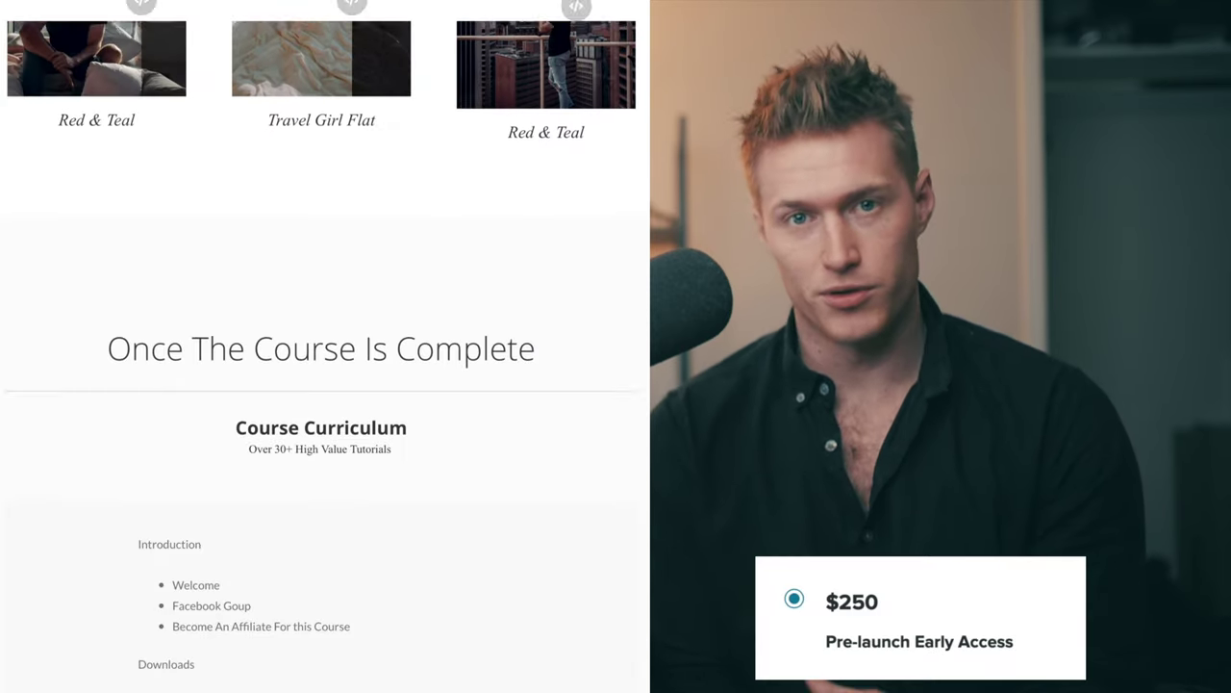
pyautogui.scroll(-9, 323, 347)
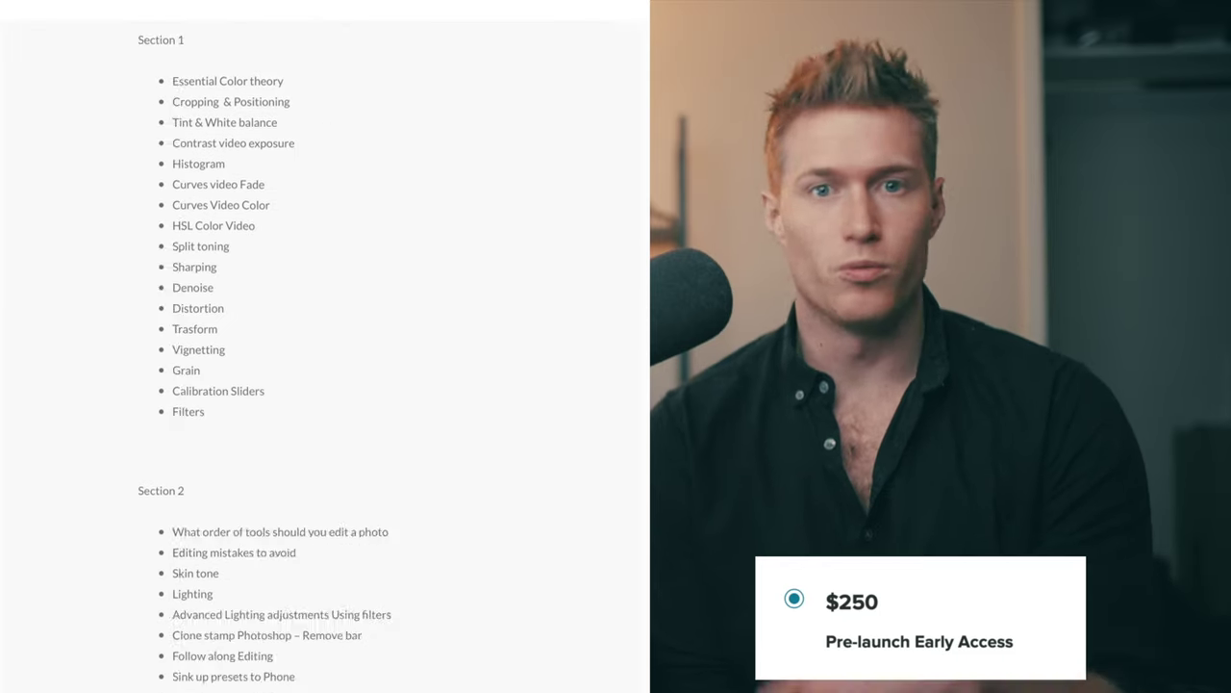